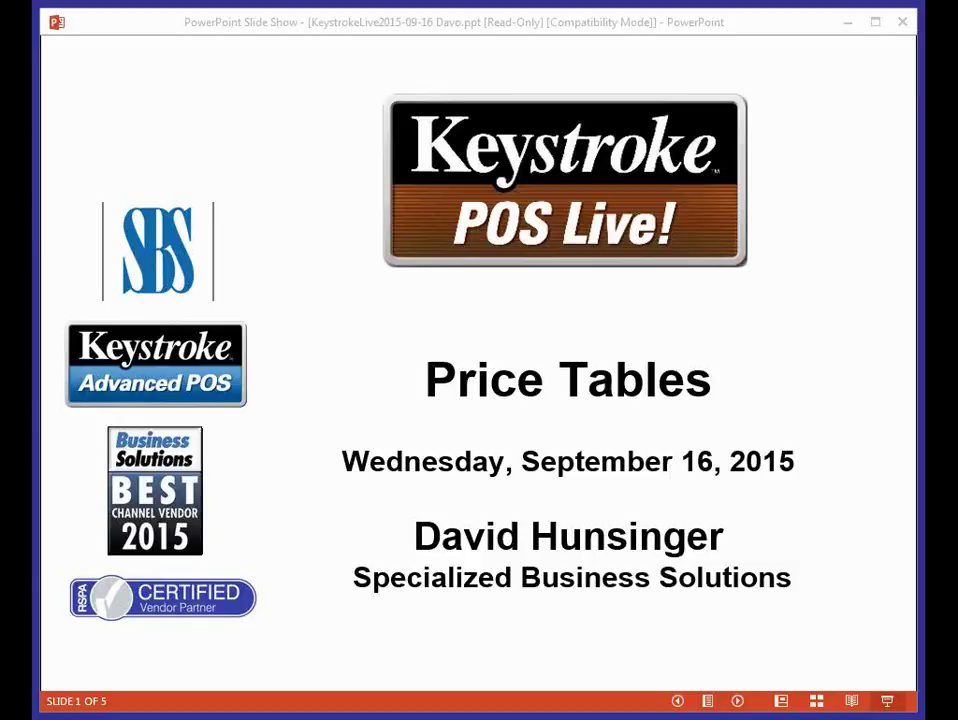
# - Advance the PowerPoint slide show to slide 3 of 5, 'Price Tables'
pyautogui.click(850, 464)
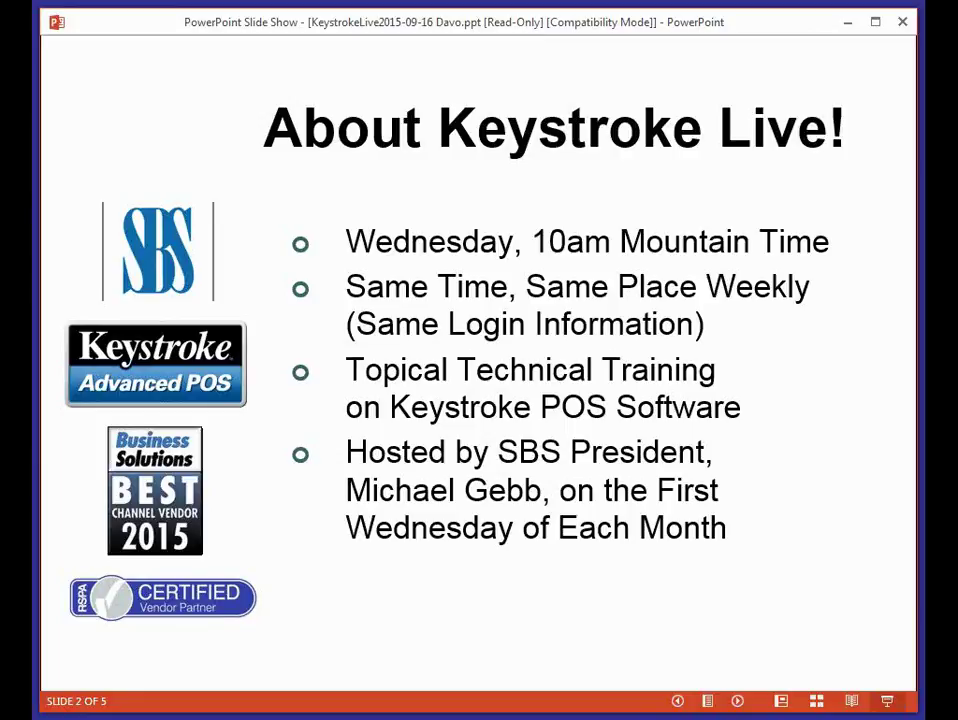
pyautogui.press('Right')
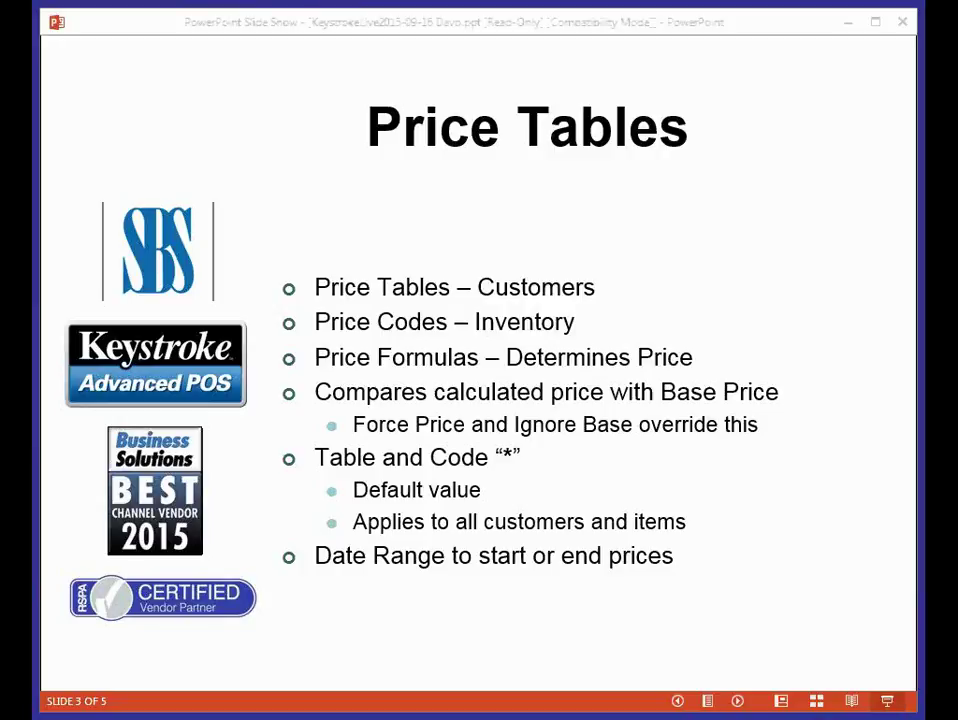
# - Switch from the slide show to Keystroke's Price Tables (Customers) list
pyautogui.hotkey('alt', 'Tab')
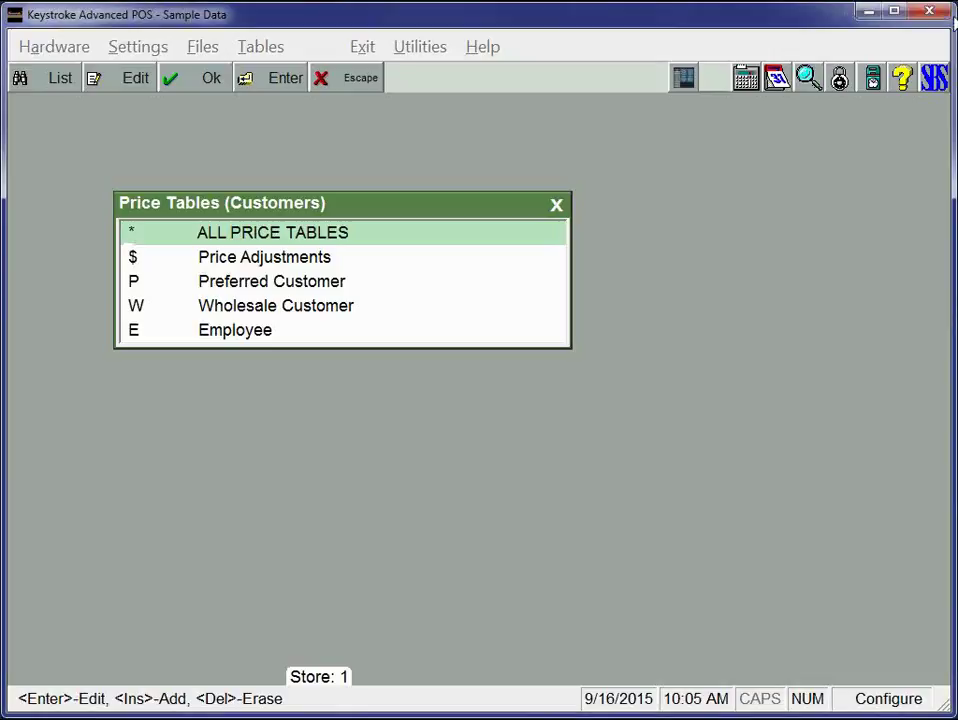
pyautogui.press('Escape')
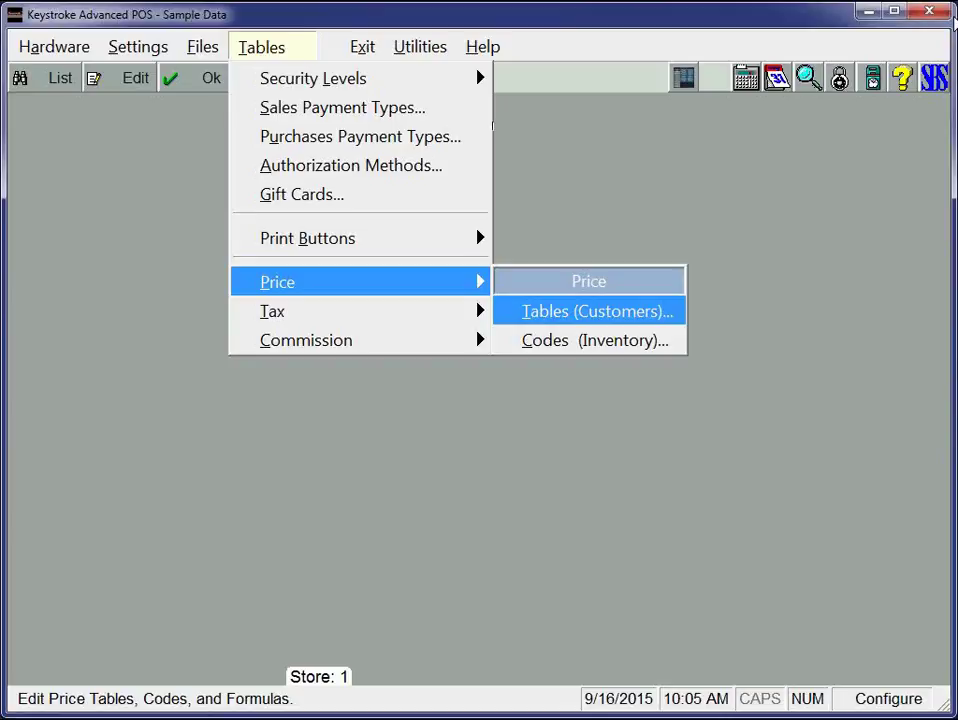
pyautogui.press('Return')
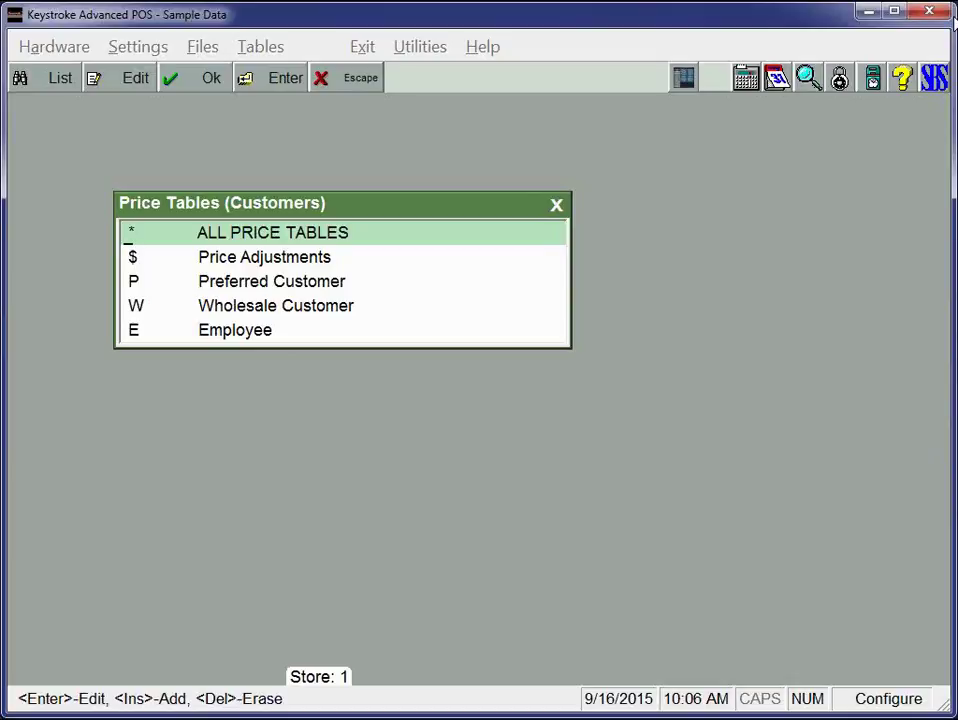
# - Query the Customer database and open the Anne's Big Store customer record
pyautogui.hotkey('ctrl', 'q')
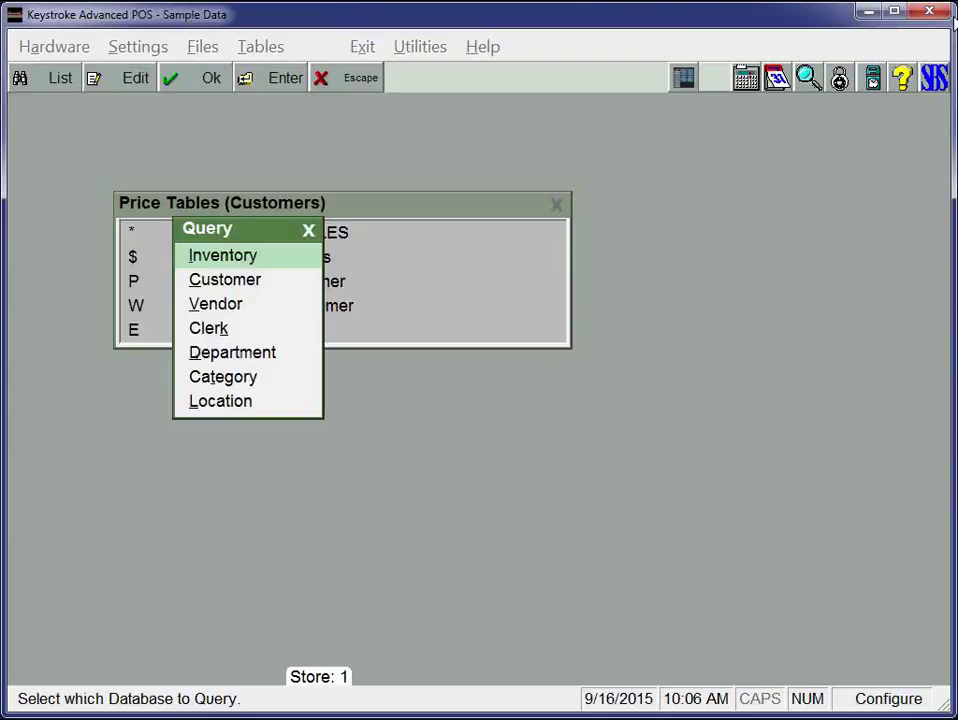
pyautogui.press('Down')
pyautogui.press('Return')
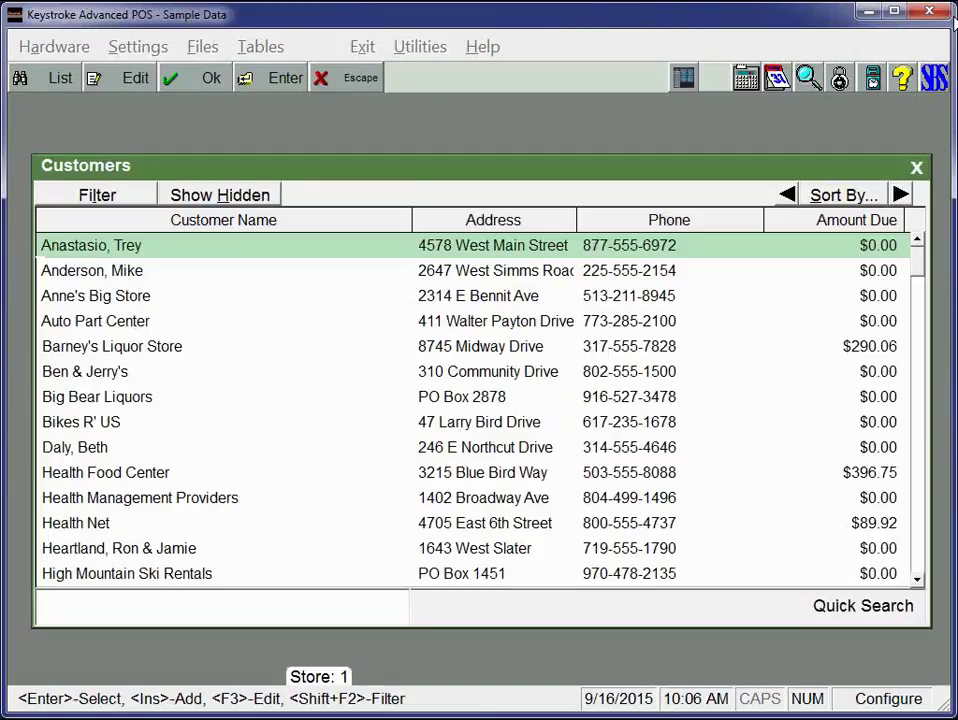
pyautogui.press('Down')
pyautogui.press('Down')
pyautogui.press('Return')
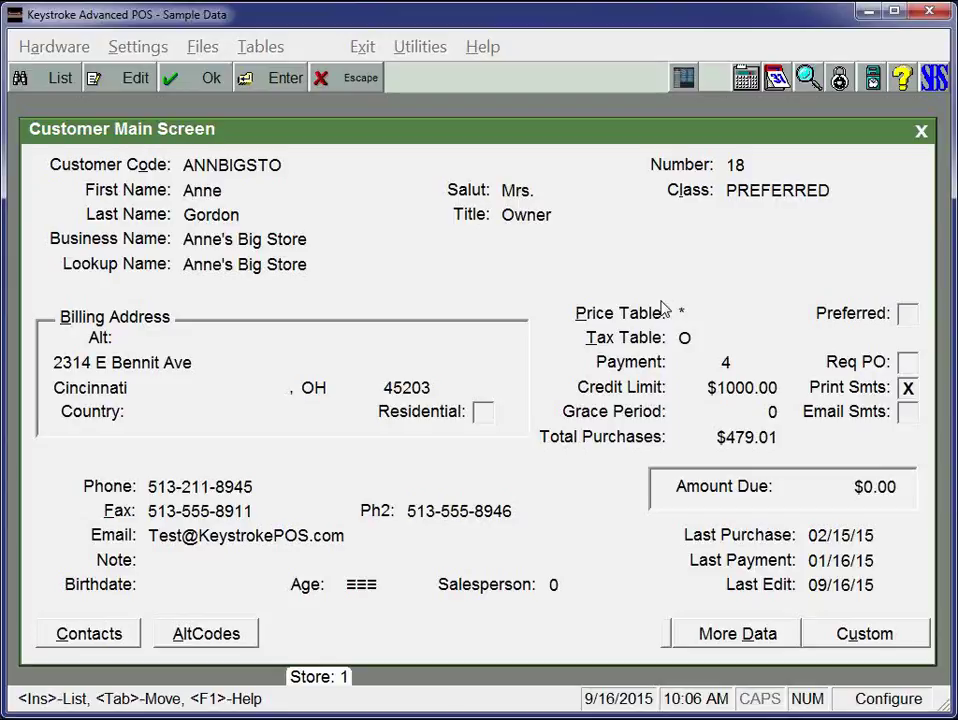
# - Check the next customer's record, which uses price table E, then close the customer screens
pyautogui.press('Insert')
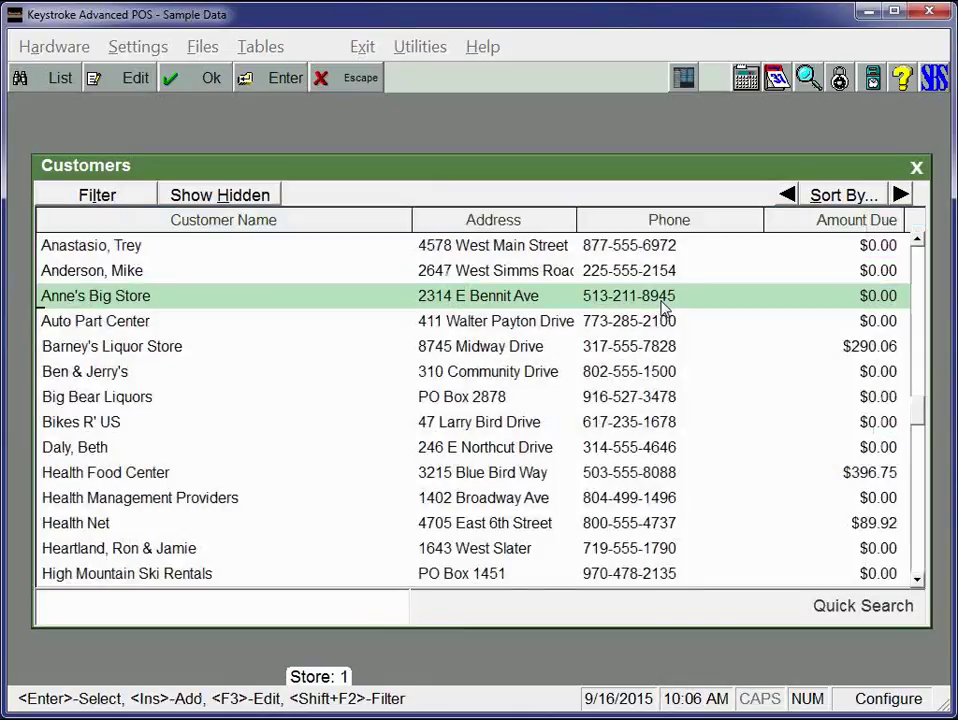
pyautogui.press('Up')
pyautogui.press('Return')
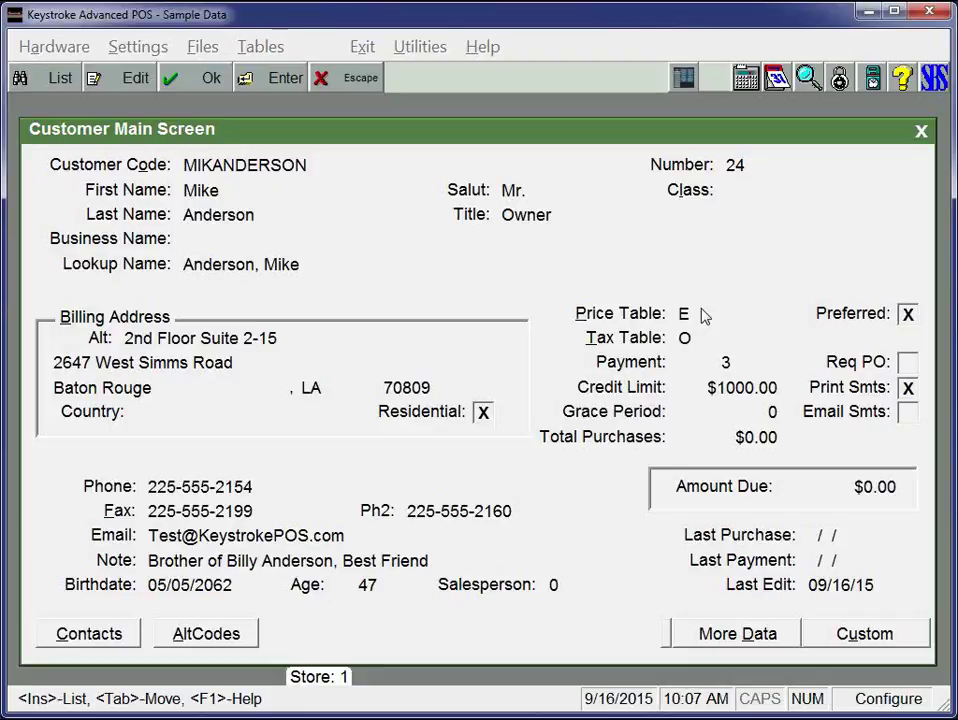
pyautogui.press('Escape')
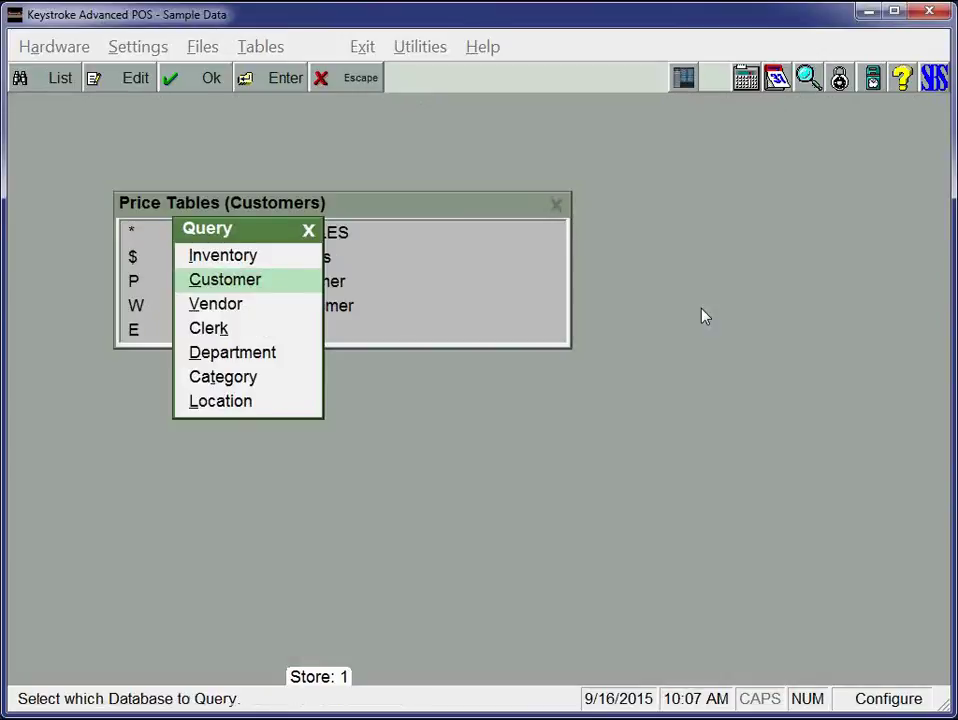
pyautogui.press('Escape')
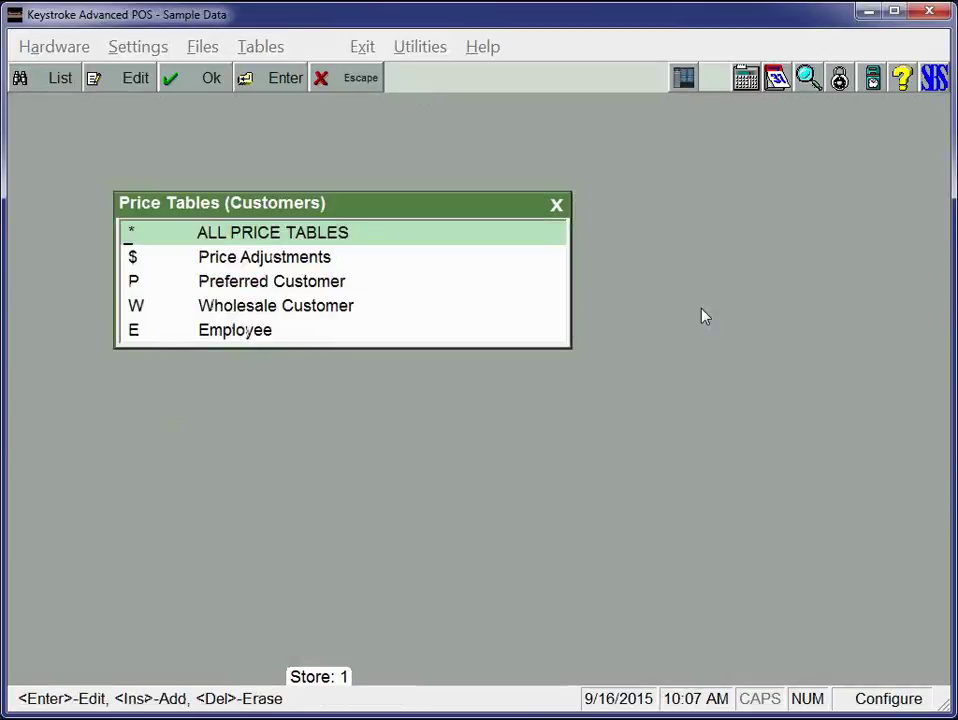
# - Review the ALL PRICE TABLES On Sale formula: code S, 0% mark-down from Sale Price
pyautogui.press('Return')
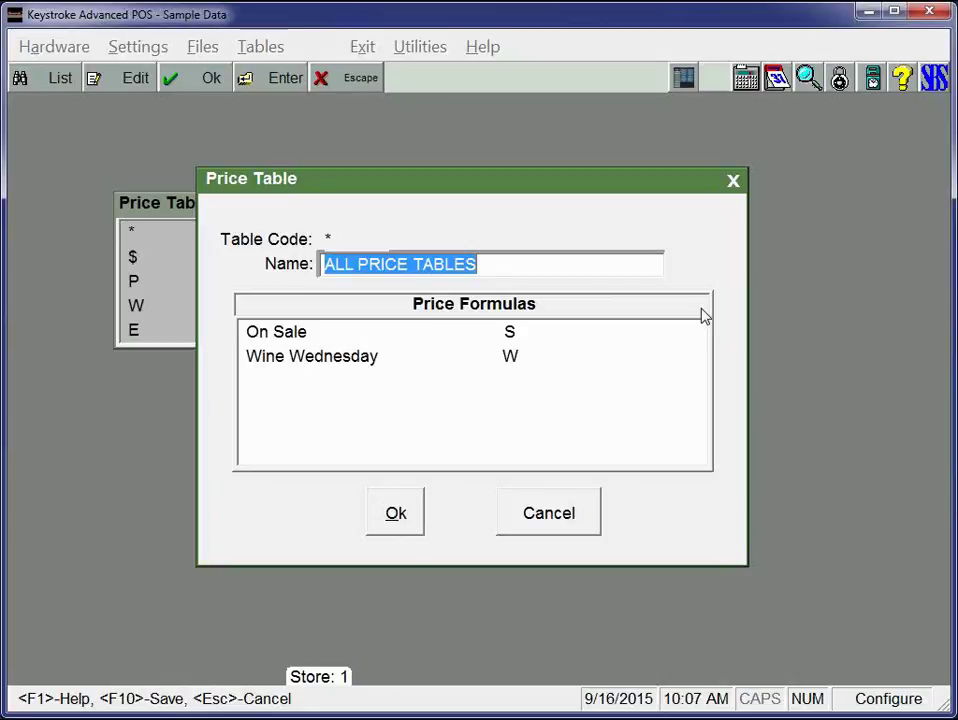
pyautogui.press('Tab')
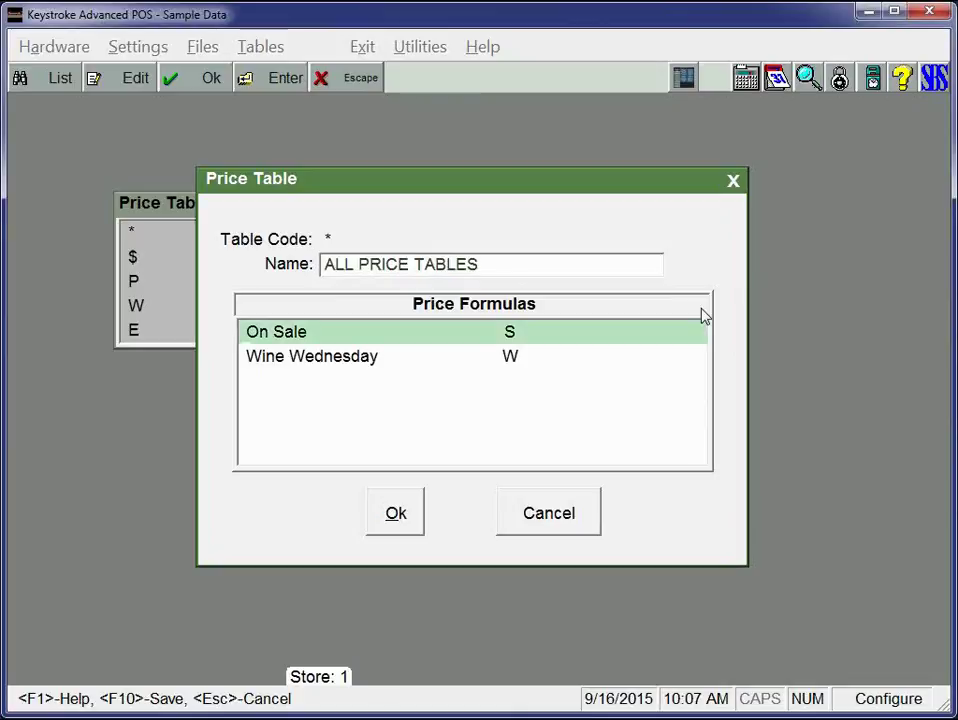
pyautogui.press('Return')
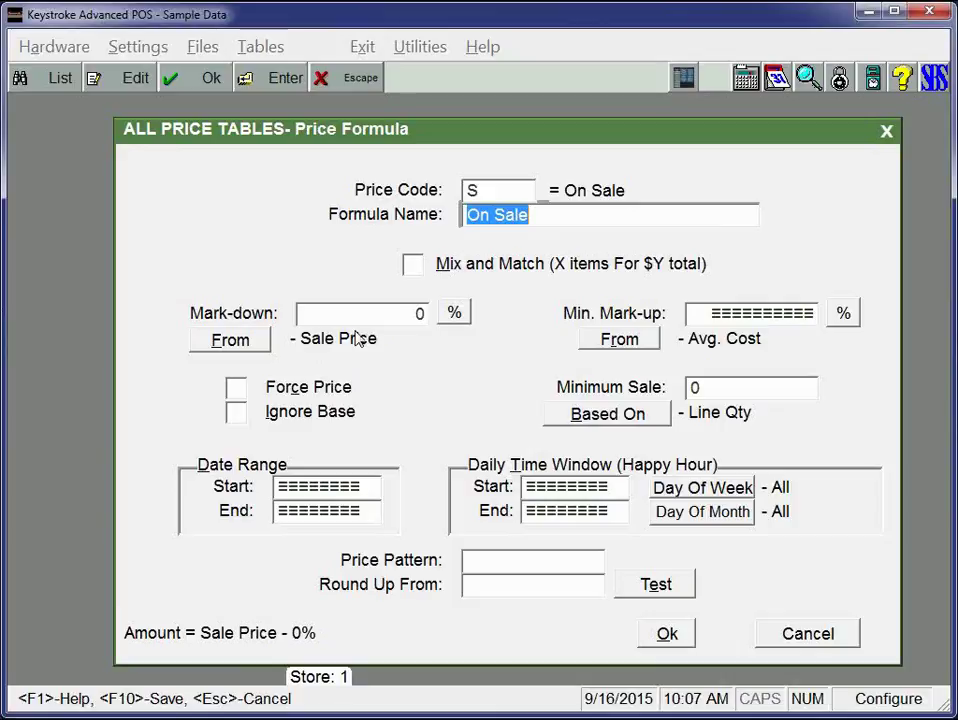
pyautogui.press('Escape')
pyautogui.press('Escape')
pyautogui.press('Escape')
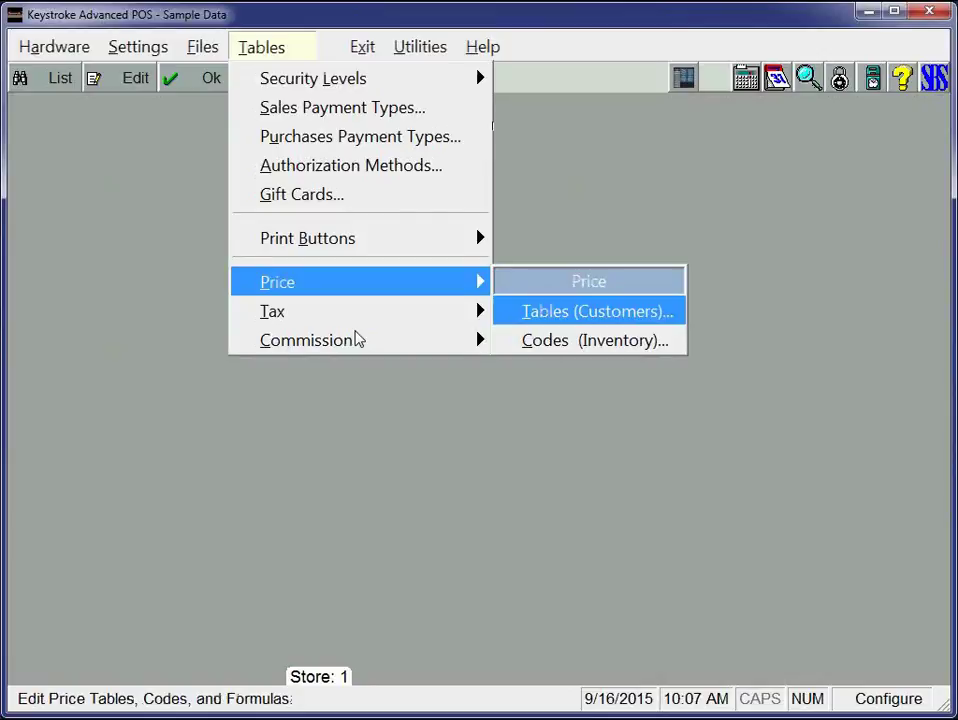
# - Switch to Sales Manager and start a new invoice for the Cash customer
pyautogui.press('Escape')
pyautogui.press('Escape')
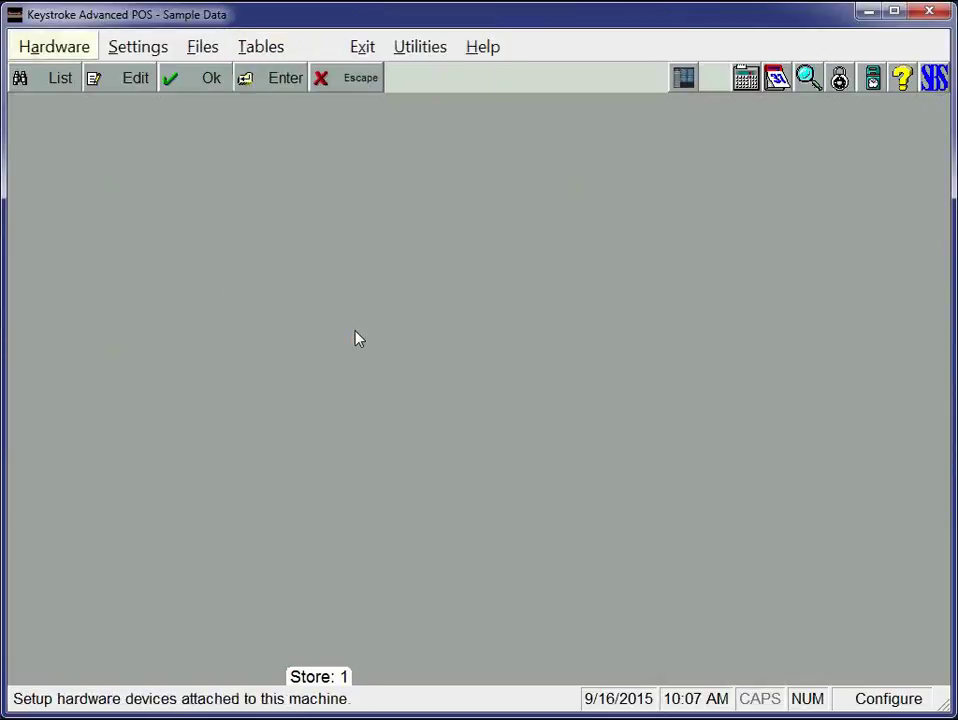
pyautogui.press('x')
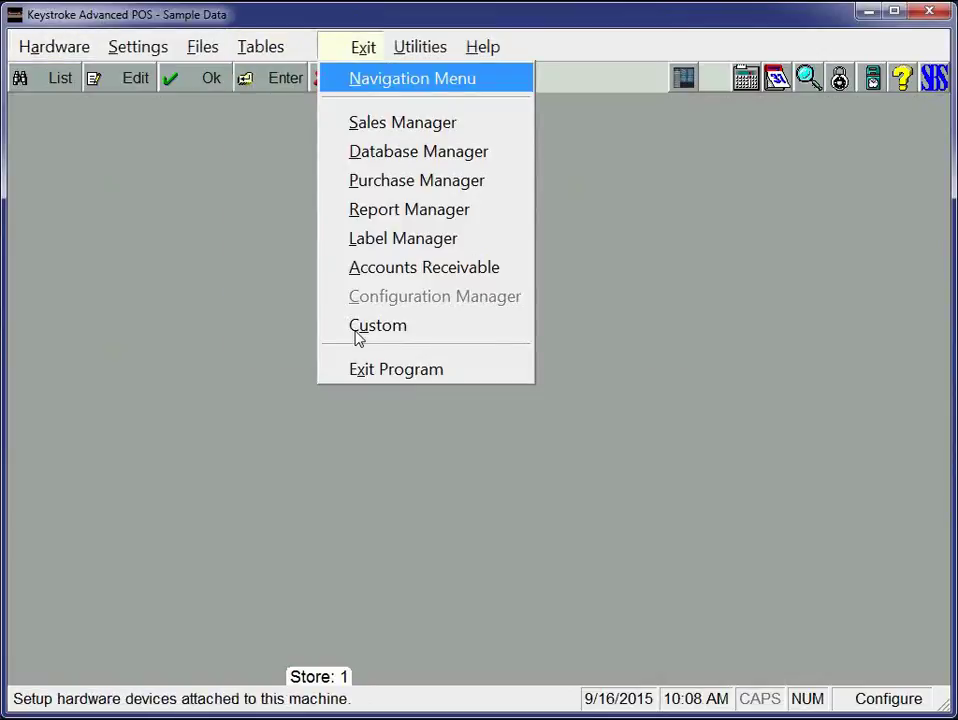
pyautogui.press('Down')
pyautogui.press('Return')
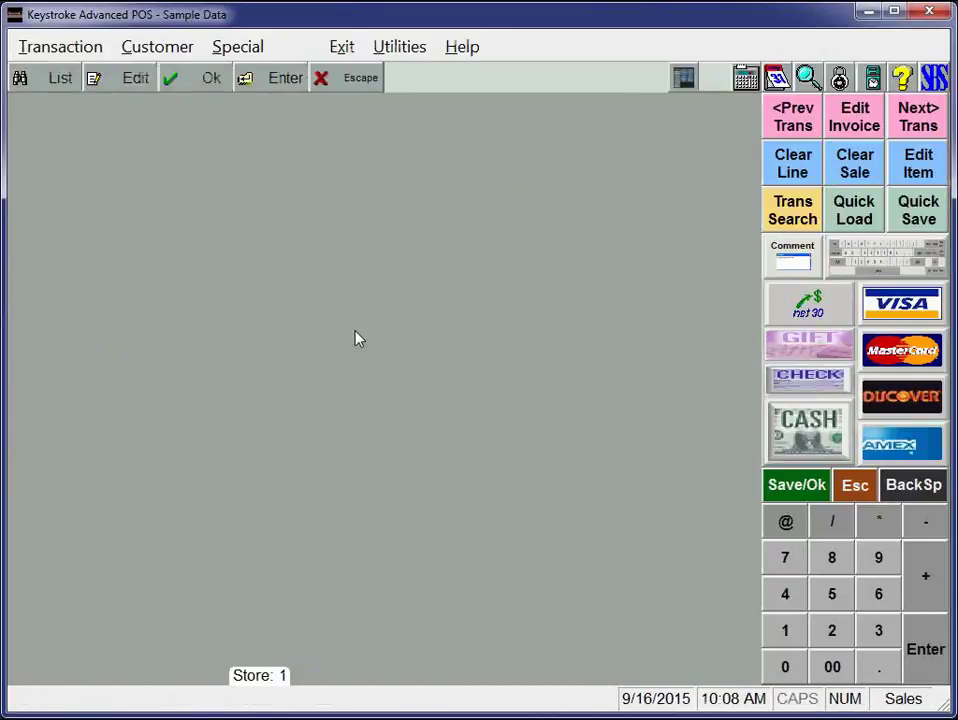
pyautogui.press('Return')
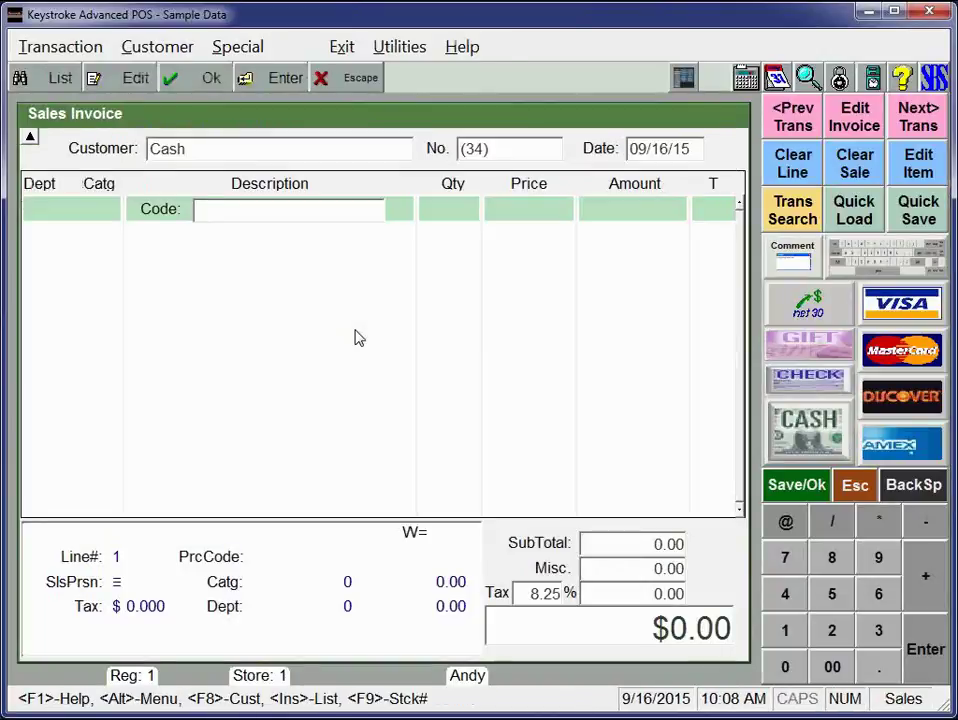
# - Add Highlighter - Pink at $0.90 to the Cash invoice, totalling $0.97
pyautogui.press('Insert')
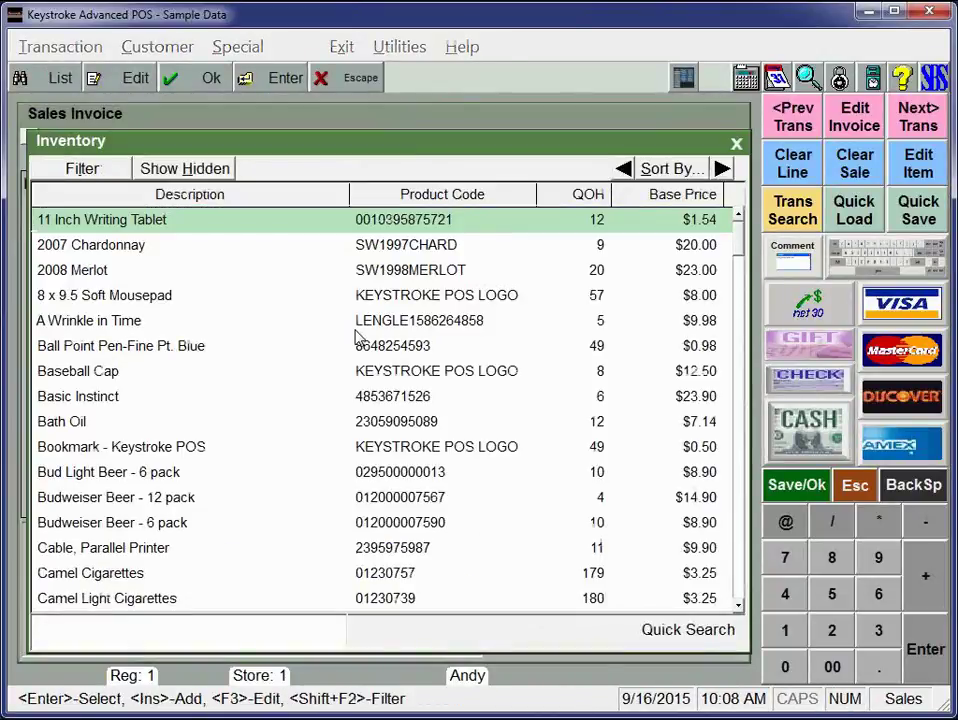
pyautogui.write('h')
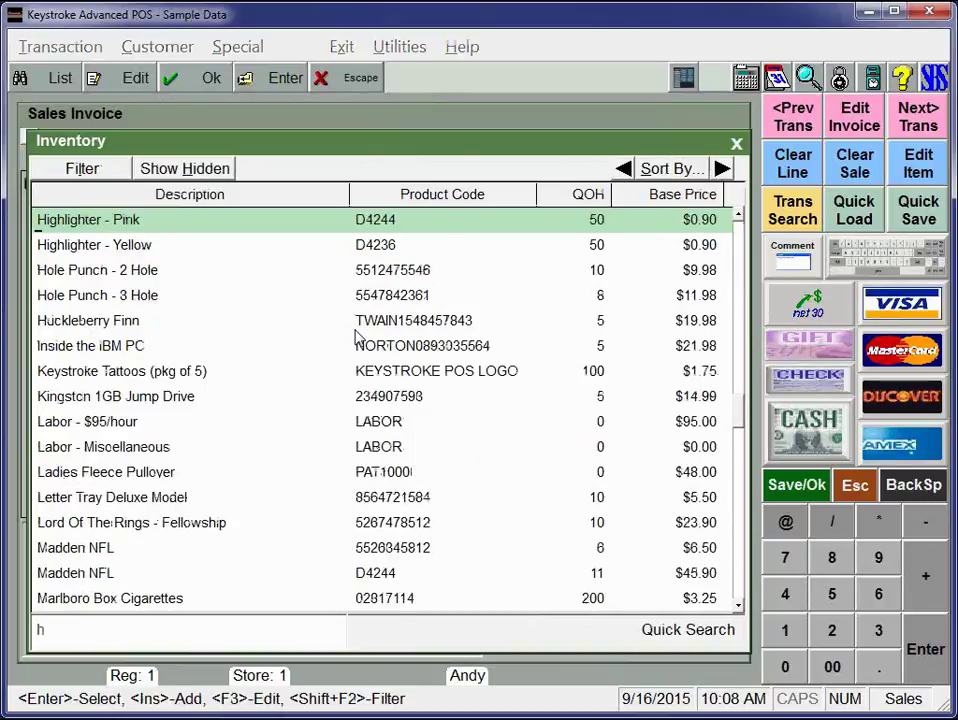
pyautogui.press('Return')
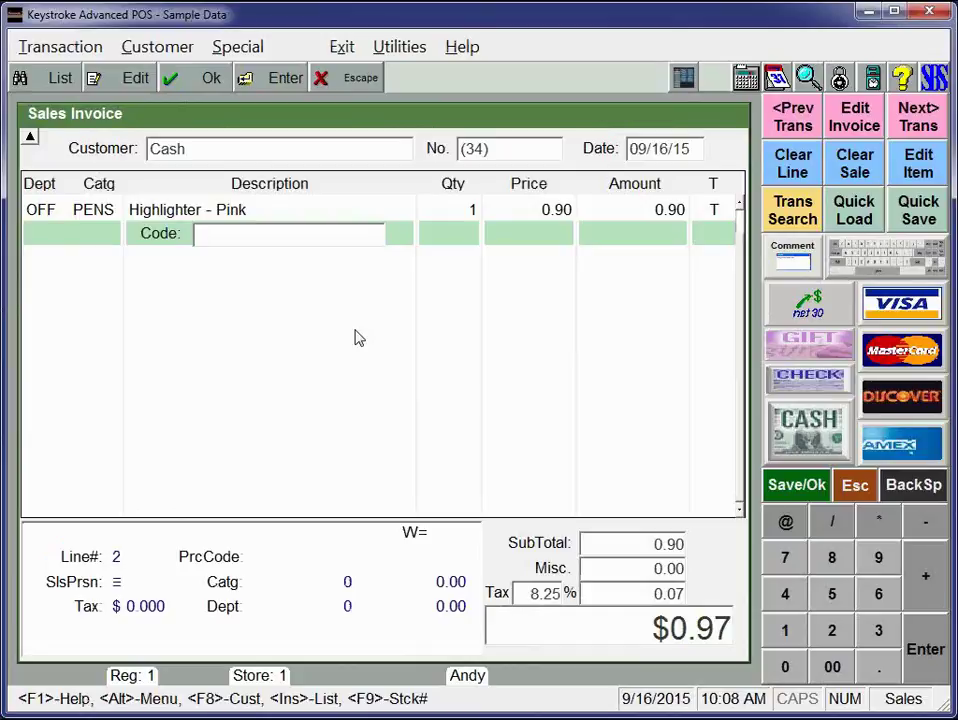
pyautogui.press('Insert')
# - Review the Women's Felt Hat inventory record: base $9.90, sale $8.91
pyautogui.write('w')
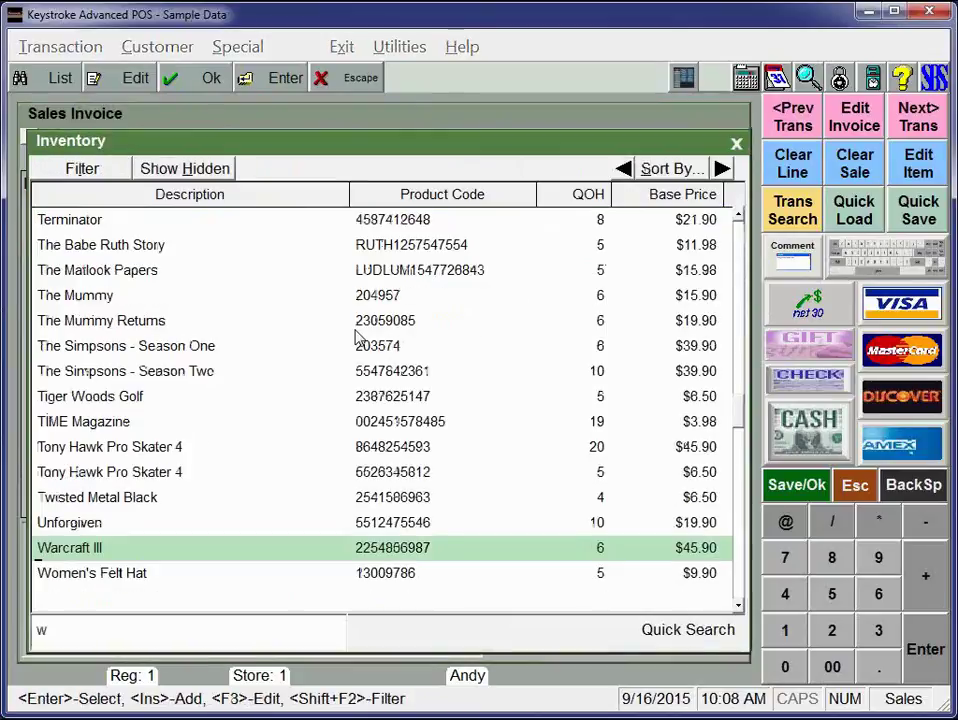
pyautogui.press('Down')
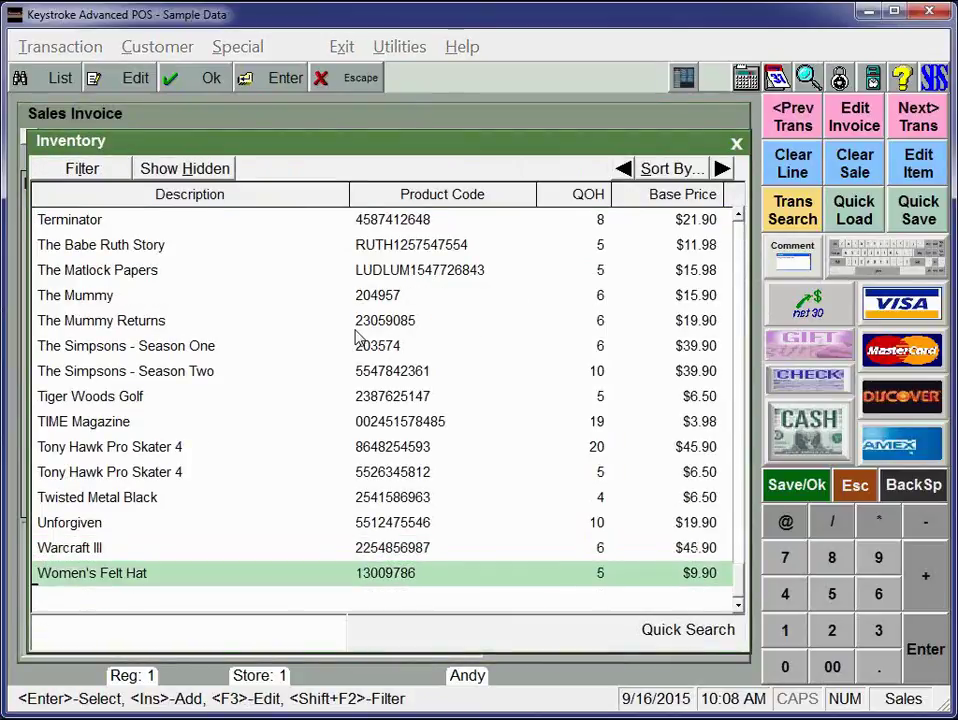
pyautogui.press('F3')
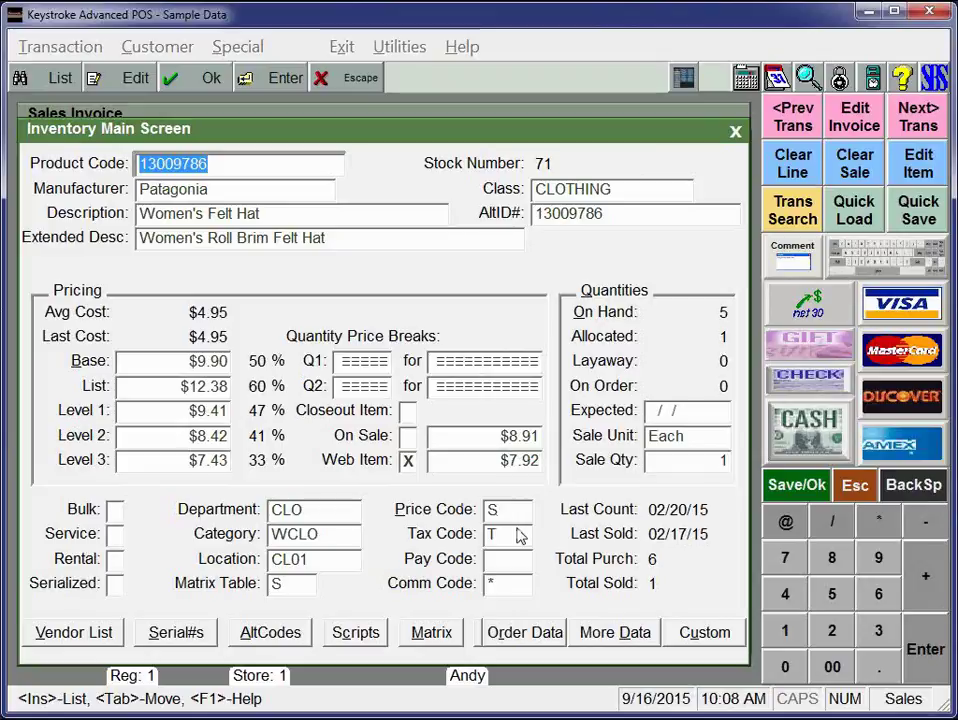
pyautogui.press('Escape')
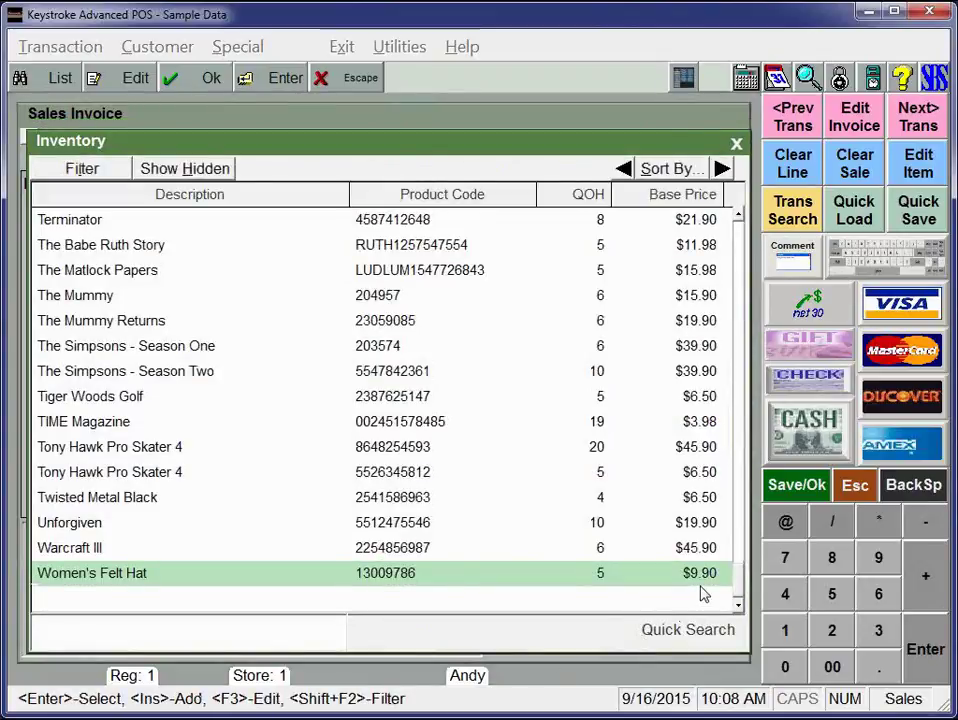
# - Add a Large Women's Felt Hat at $8.91, bringing the invoice total to $10.62
pyautogui.press('Return')
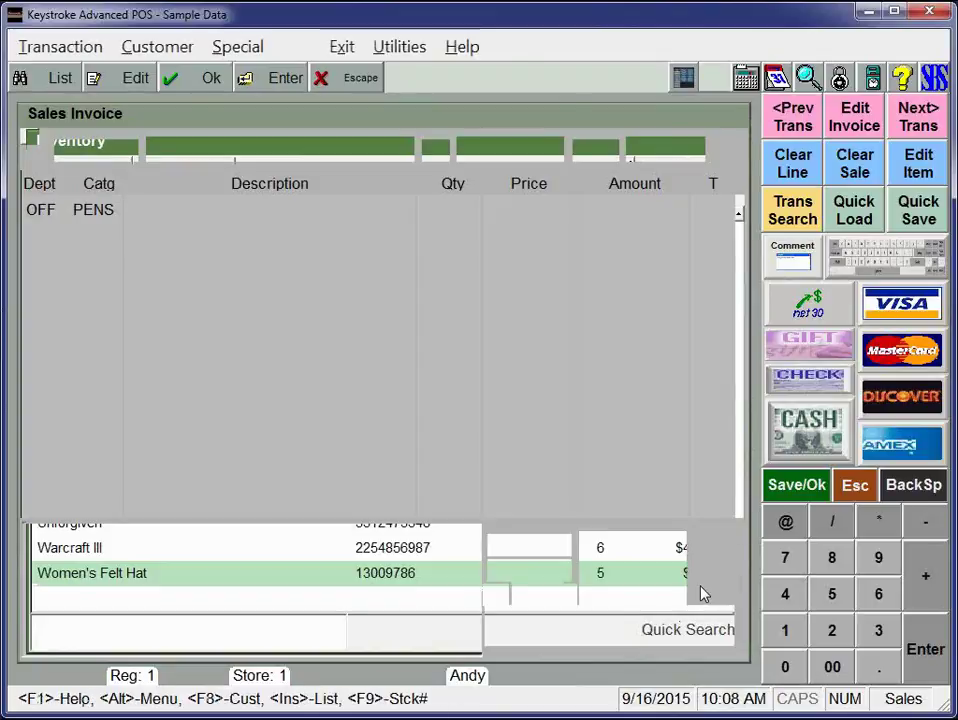
pyautogui.press('Down')
pyautogui.press('Down')
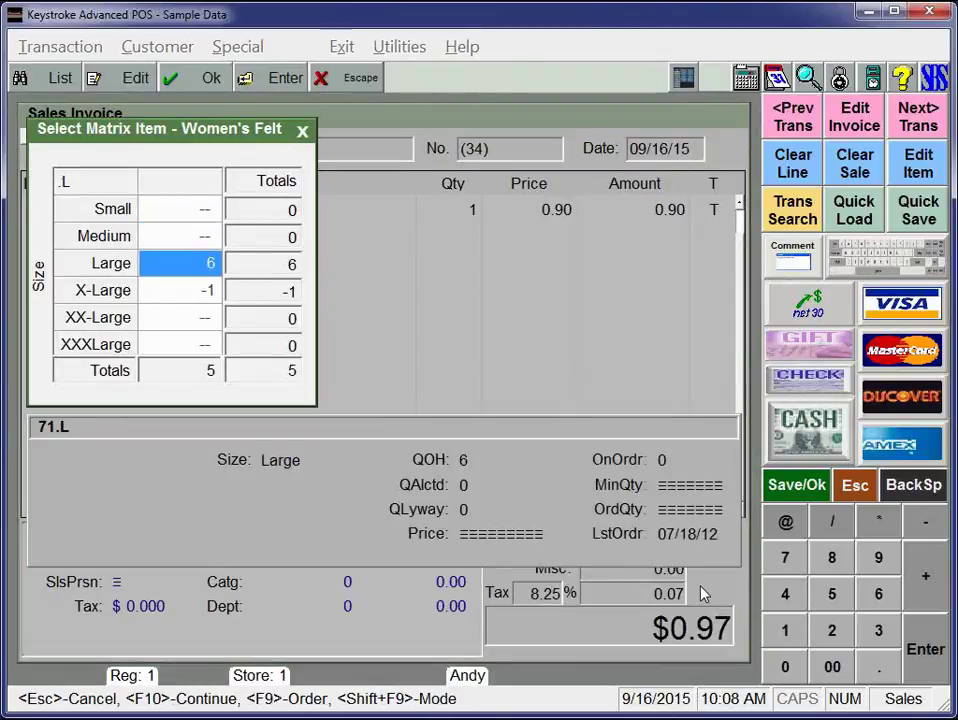
pyautogui.press('Return')
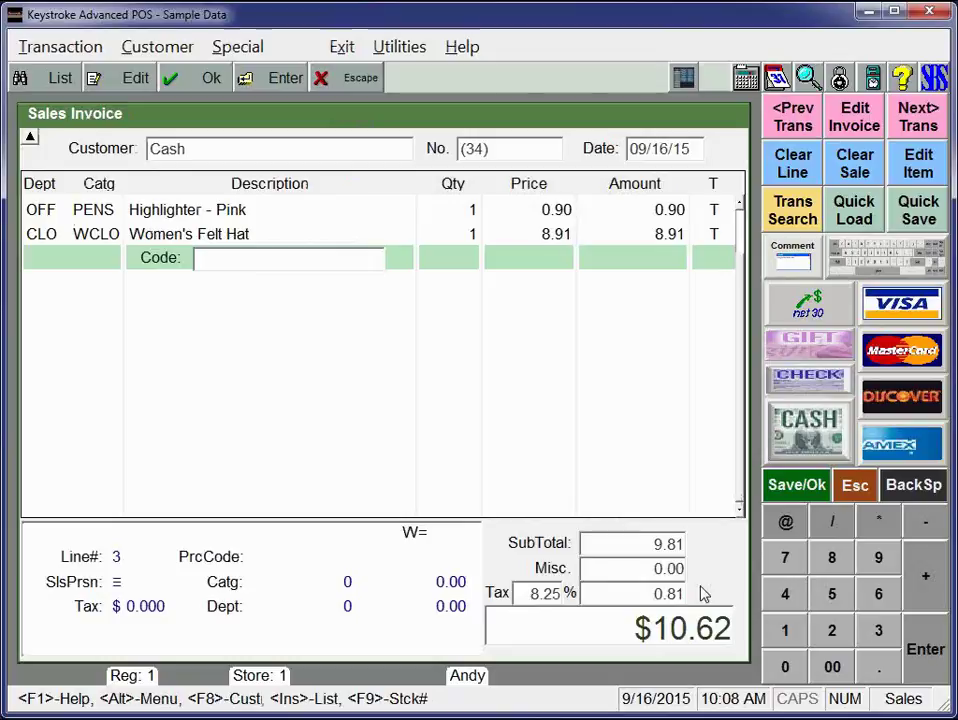
pyautogui.press('Up')
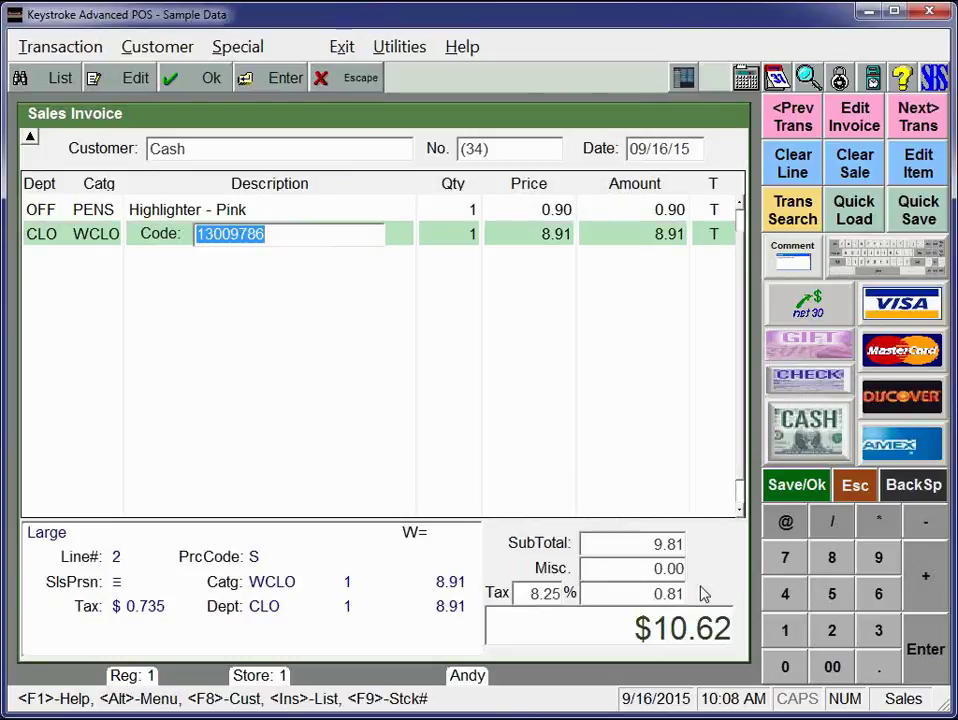
# - From the hat's invoice line, open its inventory record and leave On Sale unchecked
pyautogui.press('F2')
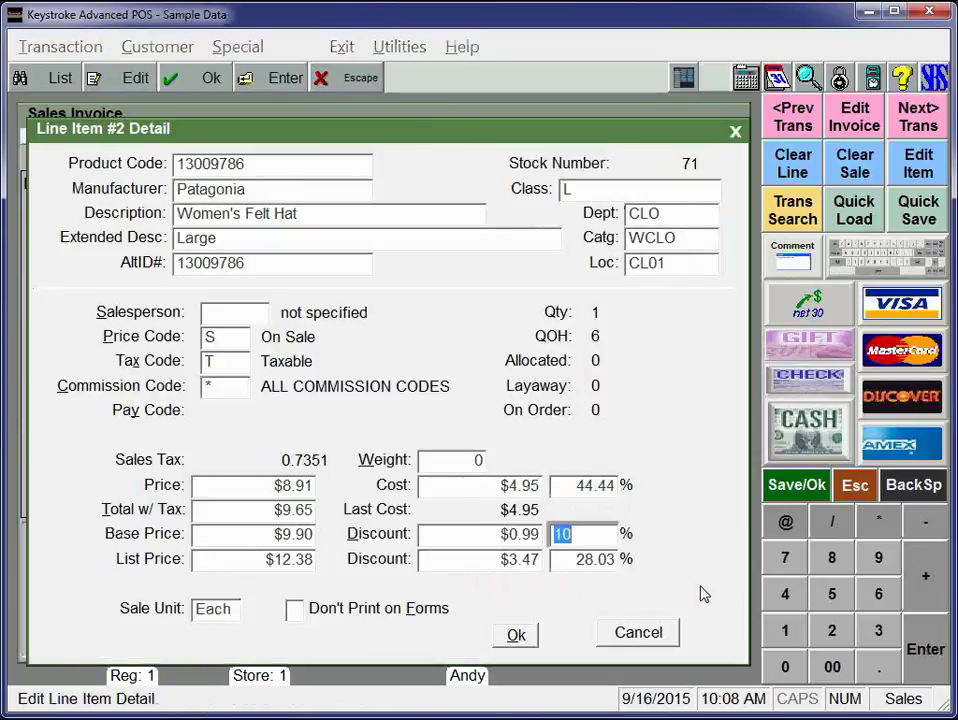
pyautogui.press('F5')
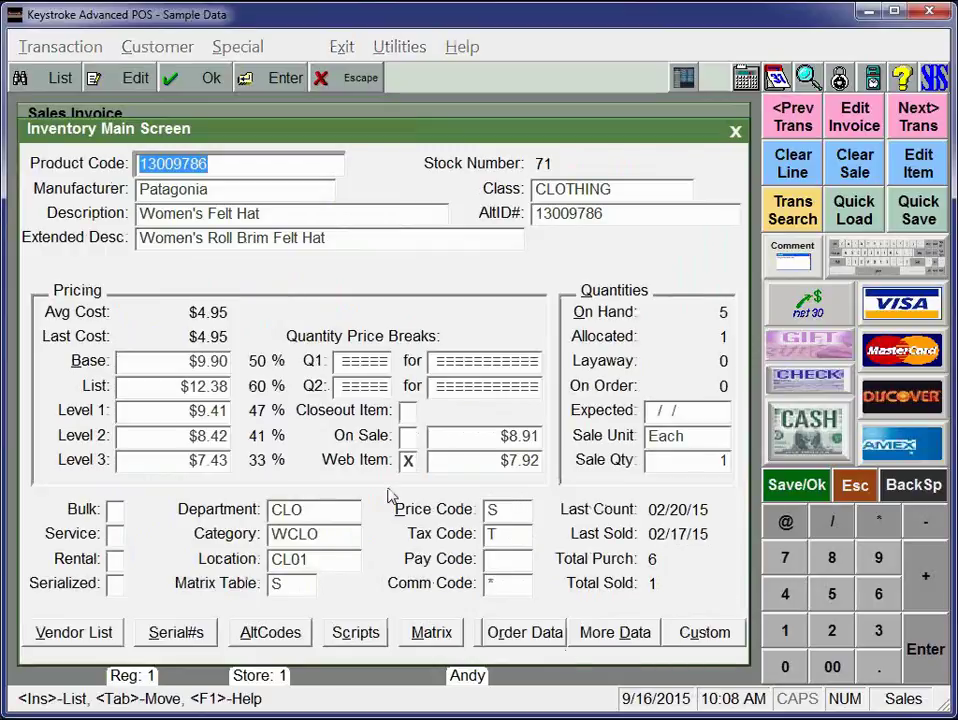
pyautogui.click(407, 438)
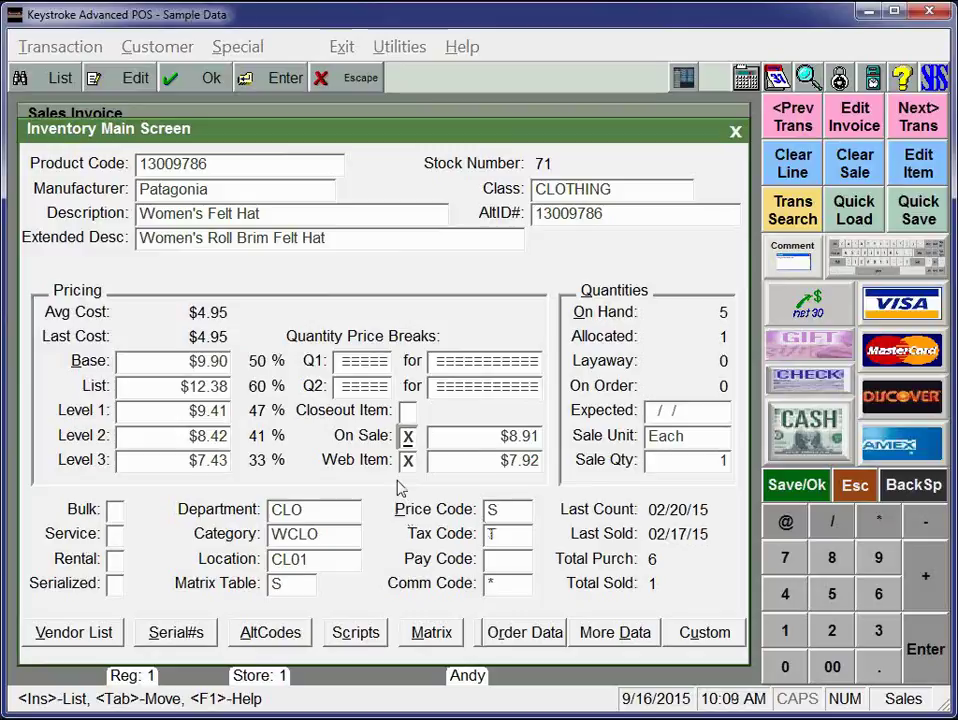
pyautogui.press('Tab')
pyautogui.press('space')
# - Complete invoice 34 as a $10.62 cash payment and save it without printing
pyautogui.press('Escape')
pyautogui.press('Escape')
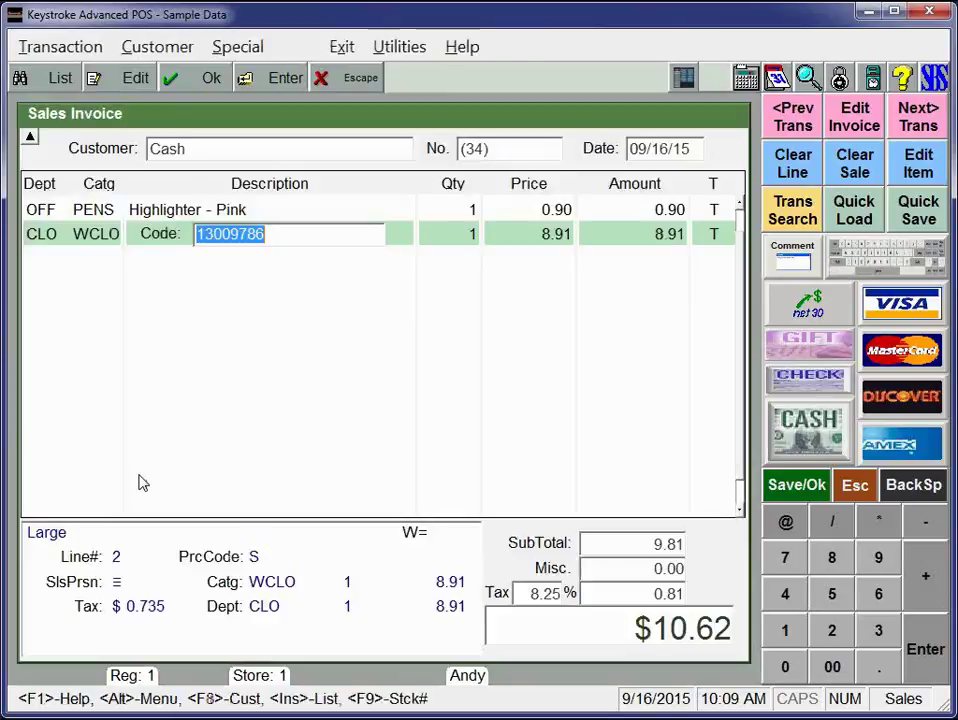
pyautogui.press('F10')
pyautogui.press('Return')
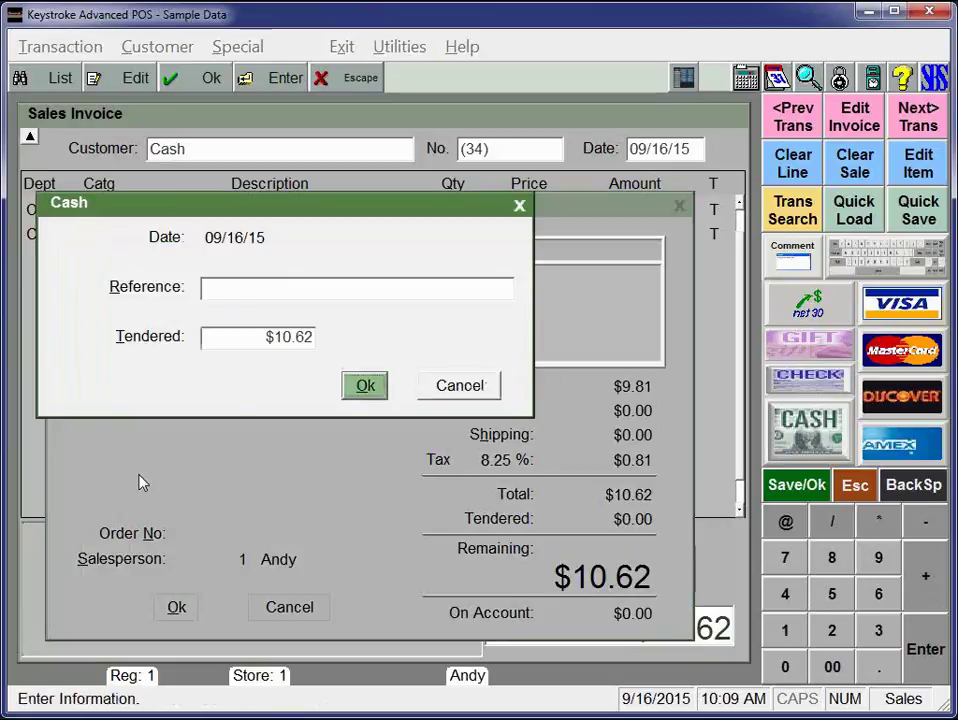
pyautogui.press('Return')
pyautogui.press('Return')
pyautogui.press('Down')
pyautogui.press('Return')
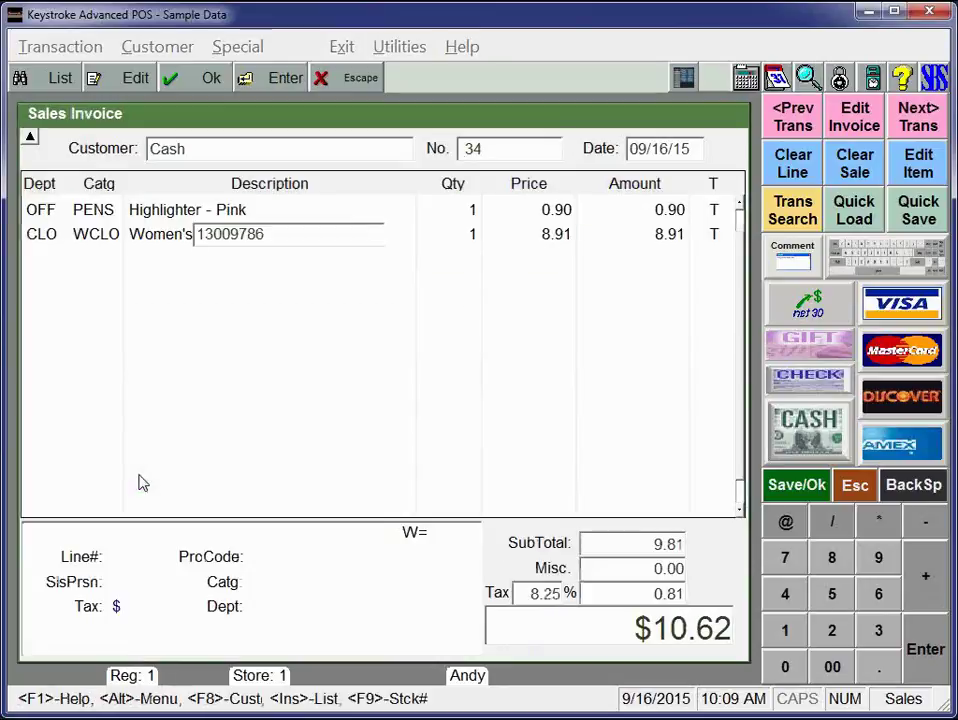
pyautogui.hotkey('alt', 'e')
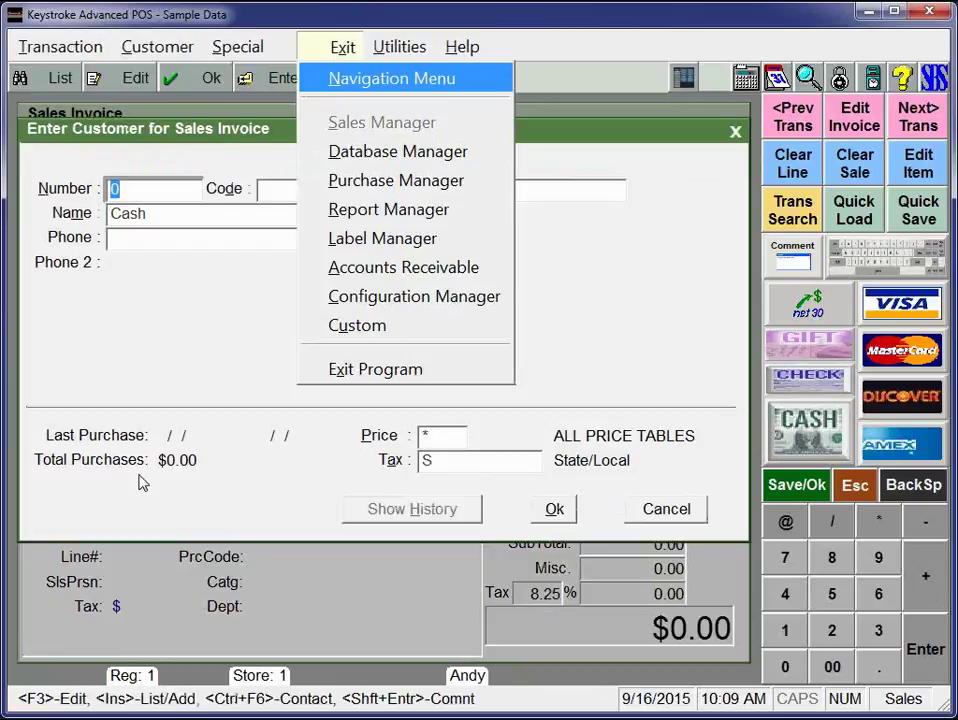
# - Open the Wholesale Customer price table (code W) from the Configuration Manager's customer price tables
pyautogui.press('c')
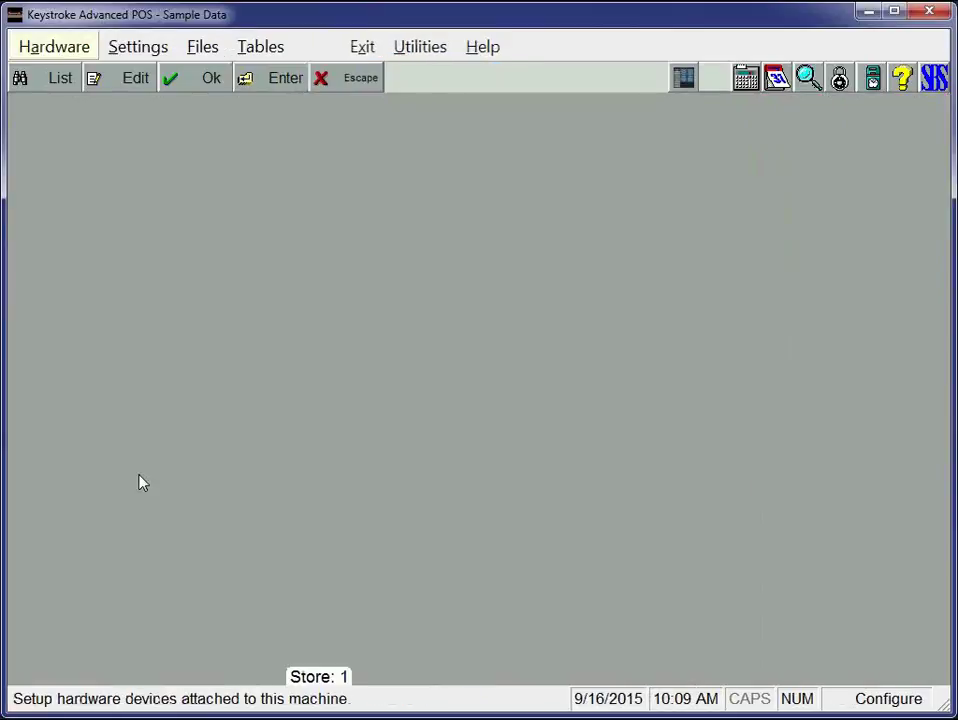
pyautogui.press('Right')
pyautogui.press('Right')
pyautogui.press('Right')
pyautogui.press('Down')
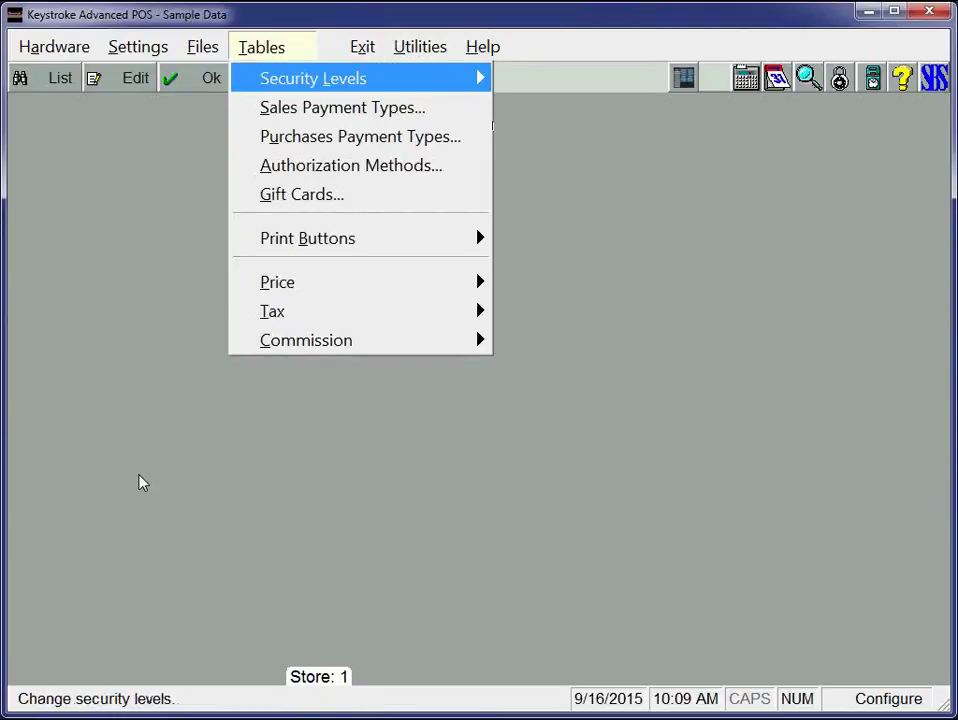
pyautogui.press('p')
pyautogui.press('Return')
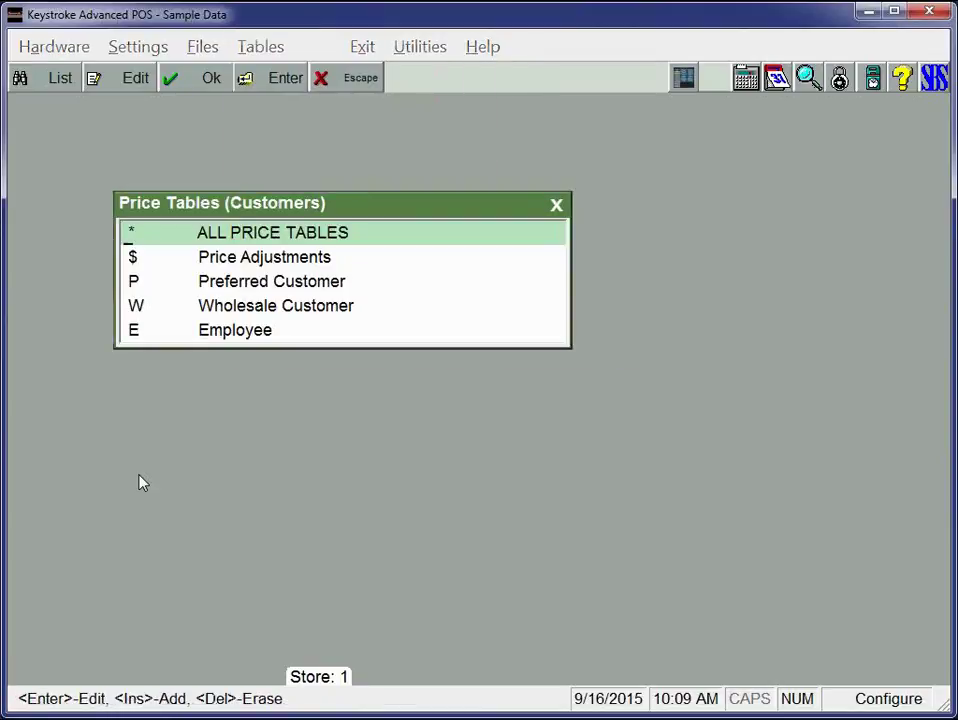
pyautogui.press('Down')
pyautogui.press('Down')
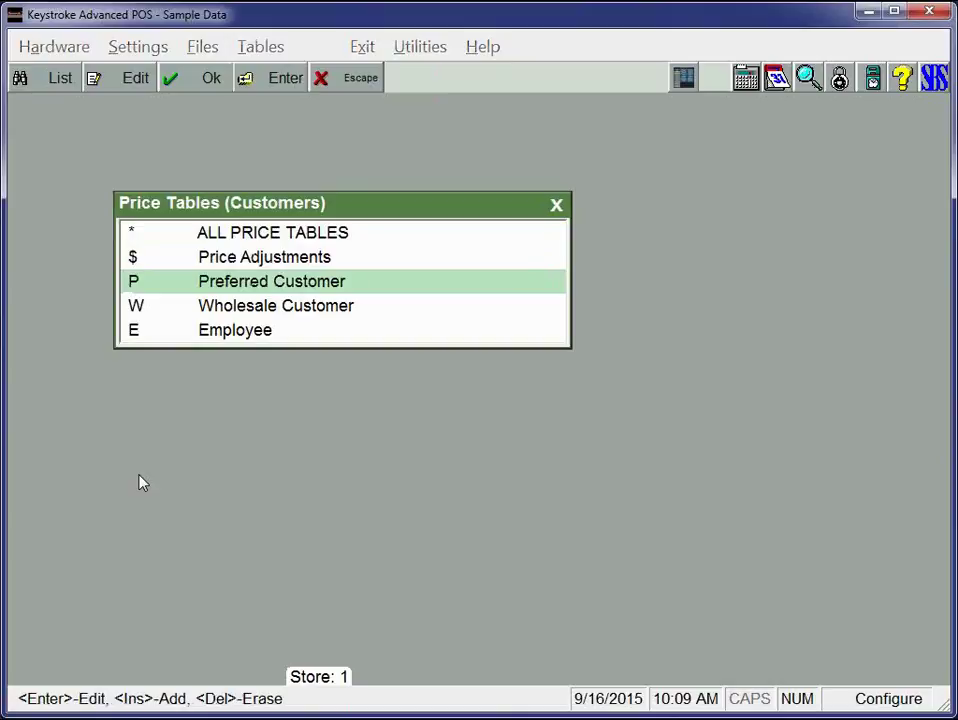
pyautogui.press('Down')
pyautogui.press('Down')
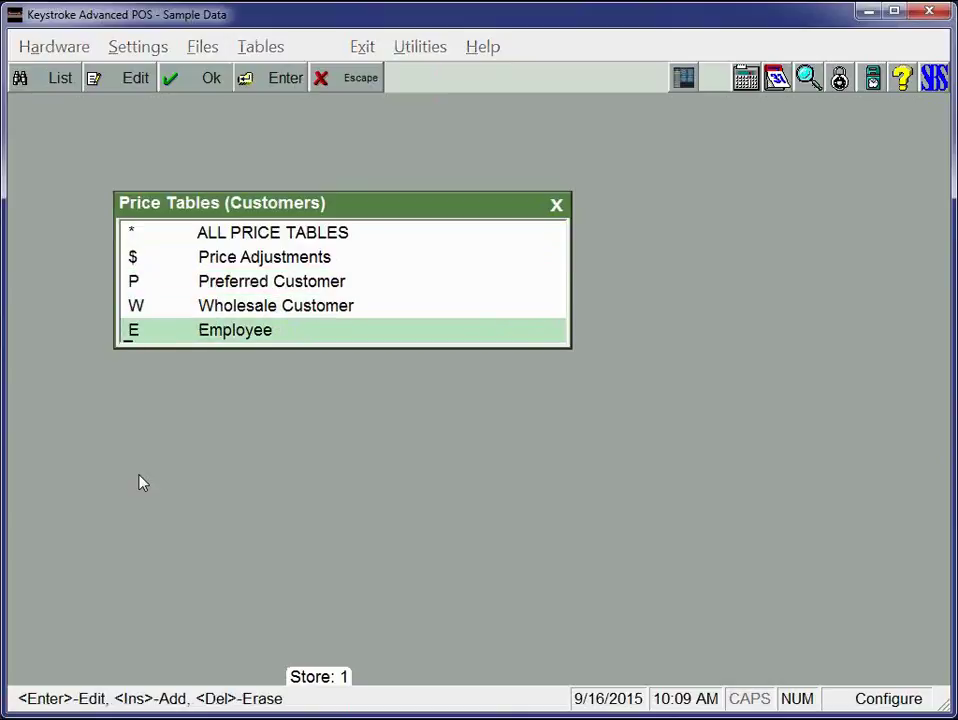
pyautogui.press('Up')
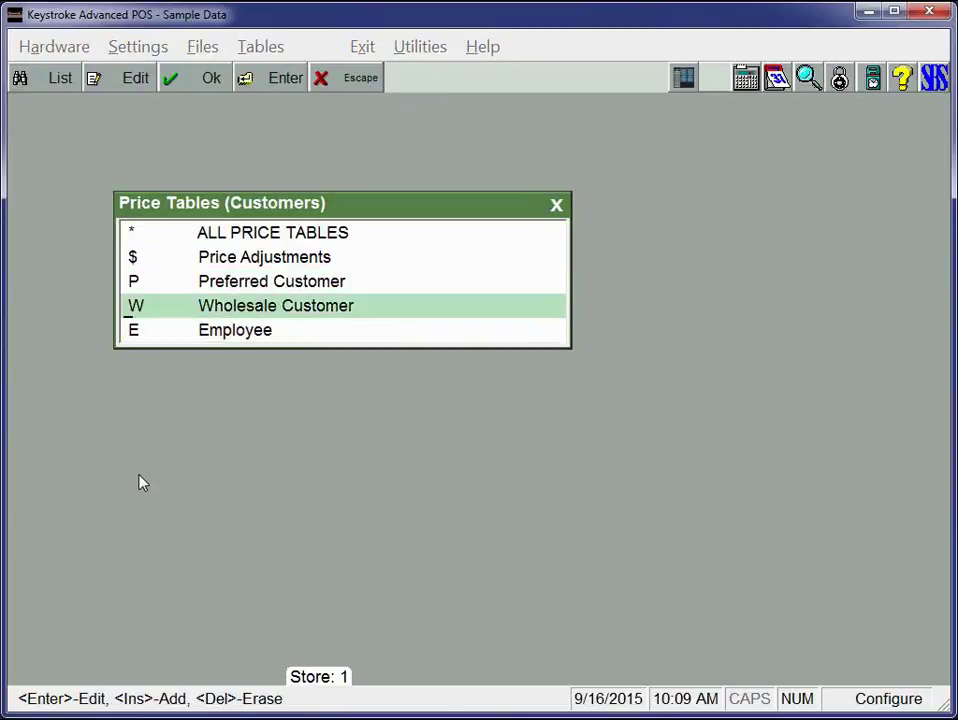
pyautogui.press('Return')
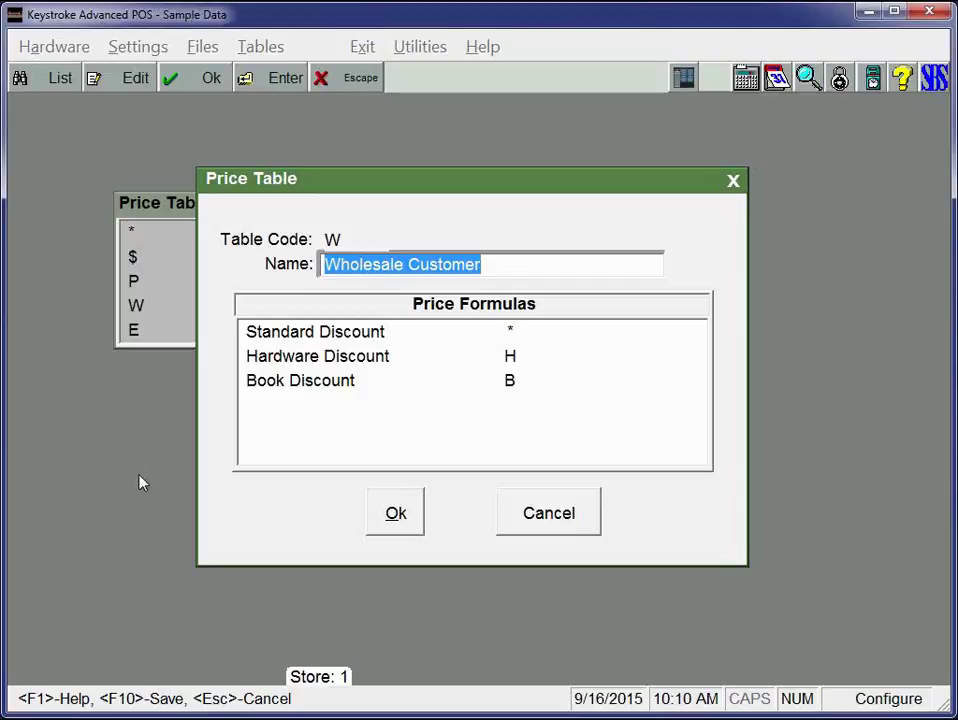
# - Review the Standard, Hardware and Book Discount formulas (10%, 20%, 30% off), then close the Wholesale table
pyautogui.press('Return')
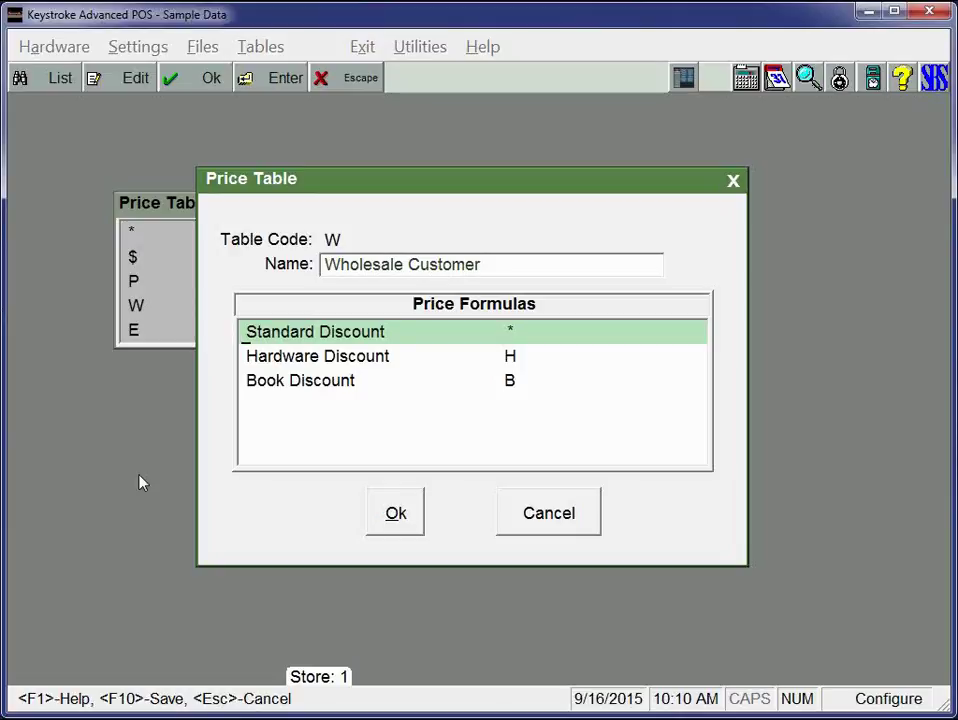
pyautogui.press('Return')
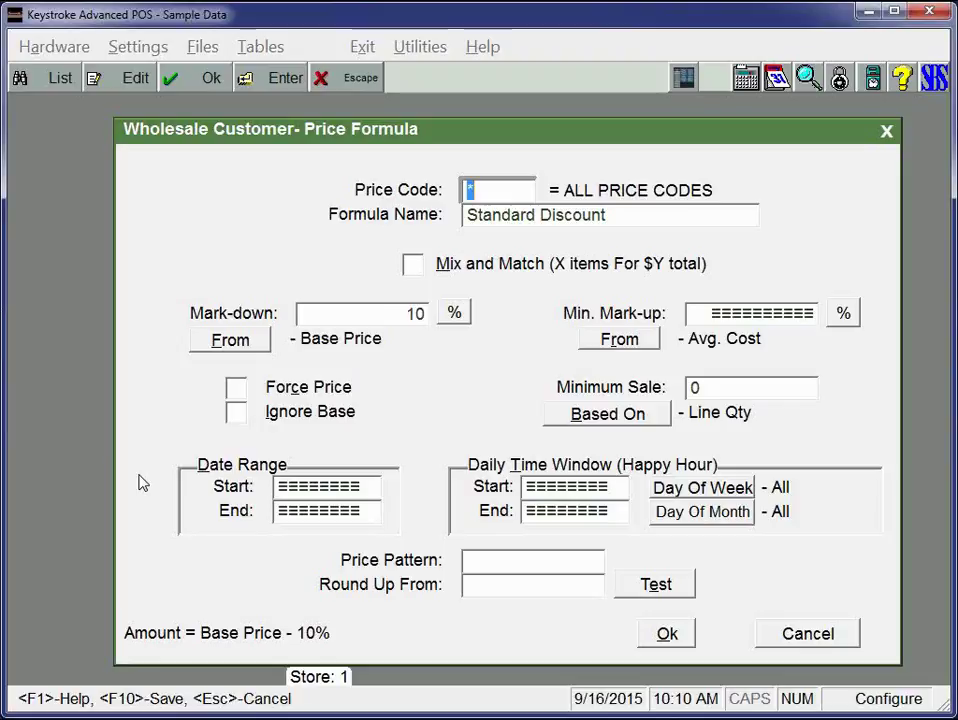
pyautogui.press('F2')
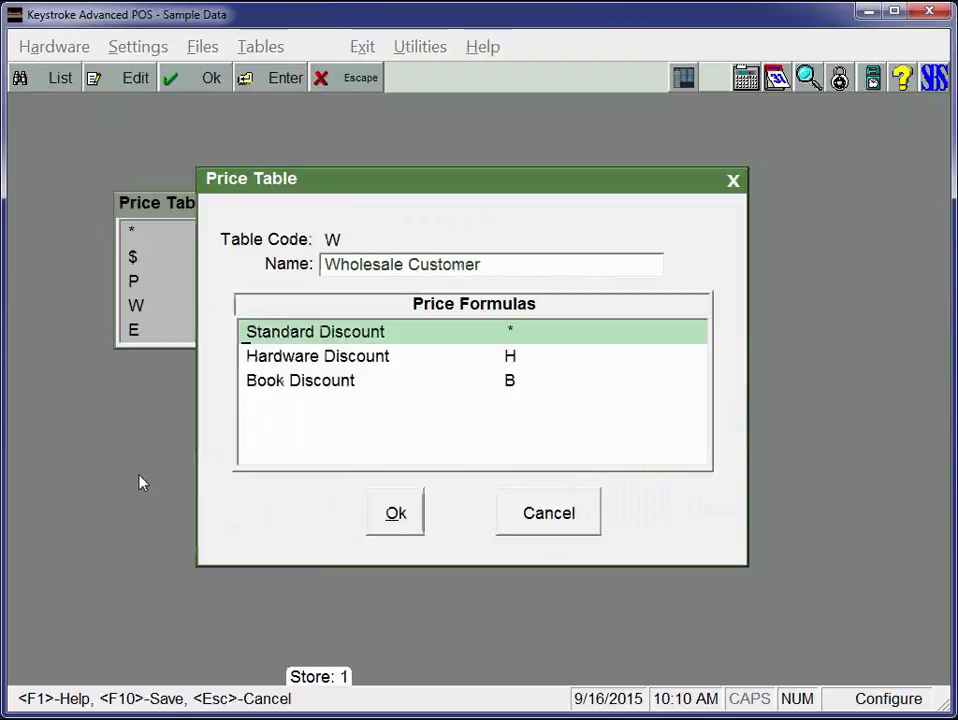
pyautogui.press('Down')
pyautogui.press('Return')
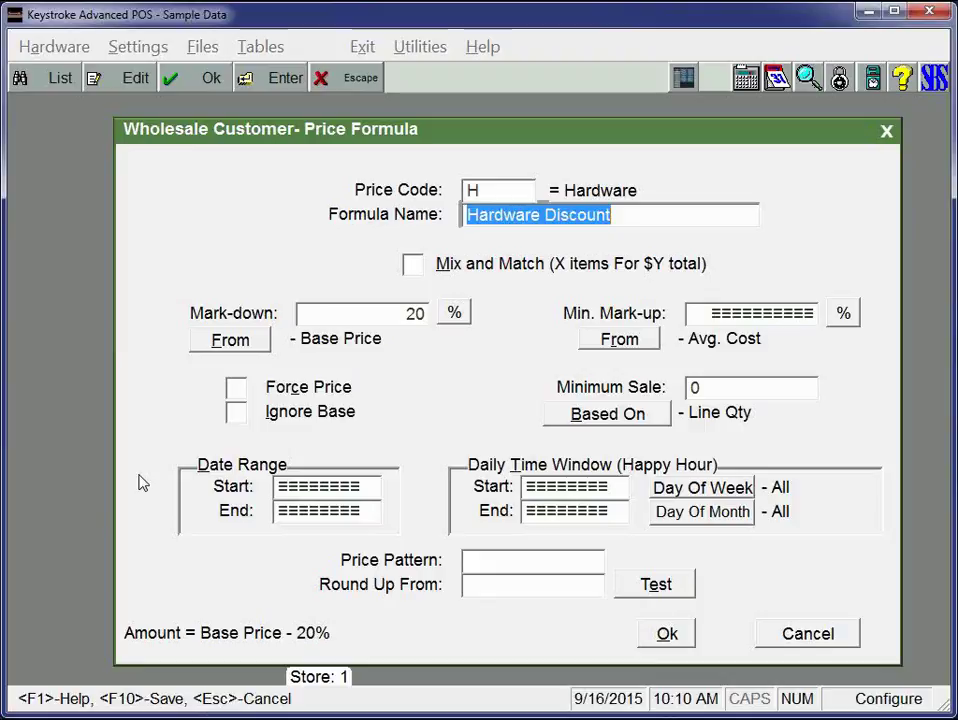
pyautogui.press('Escape')
pyautogui.press('Down')
pyautogui.press('Return')
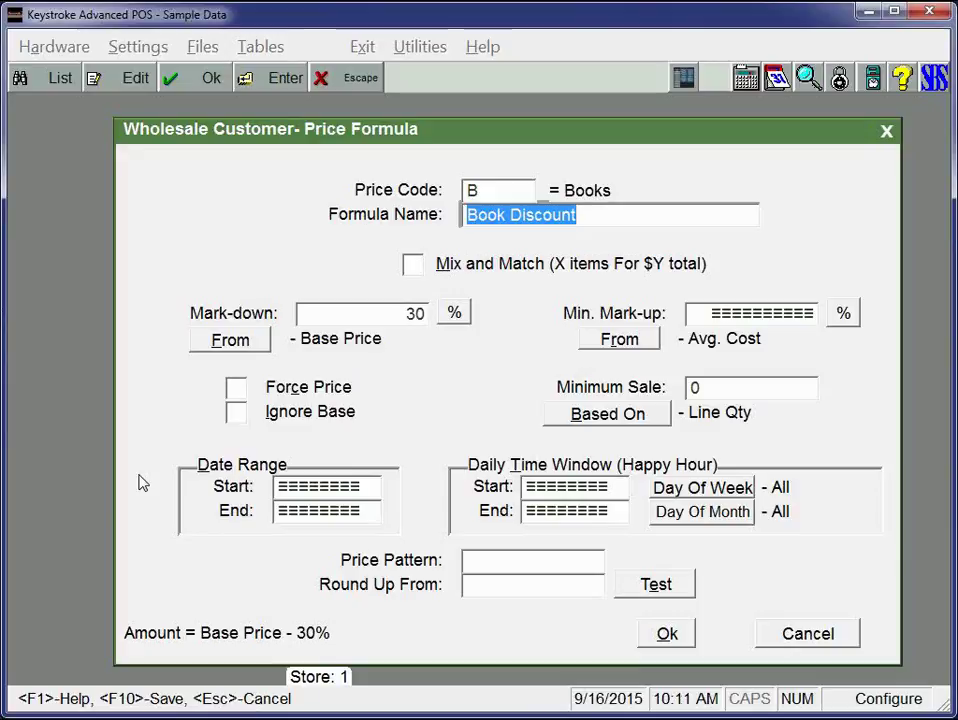
pyautogui.press('Escape')
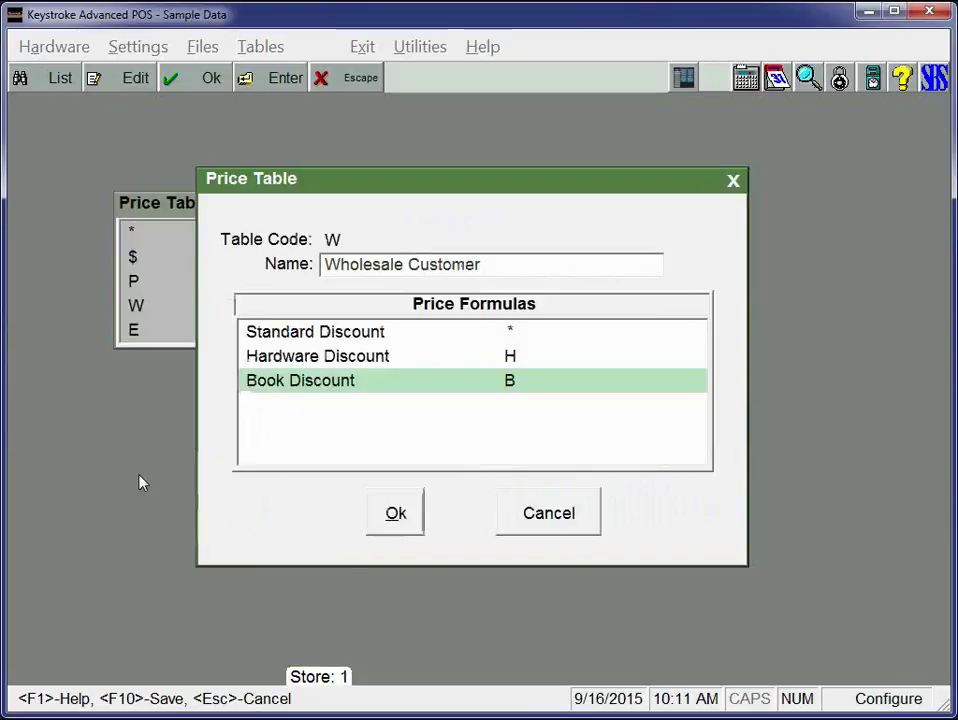
pyautogui.press('Escape')
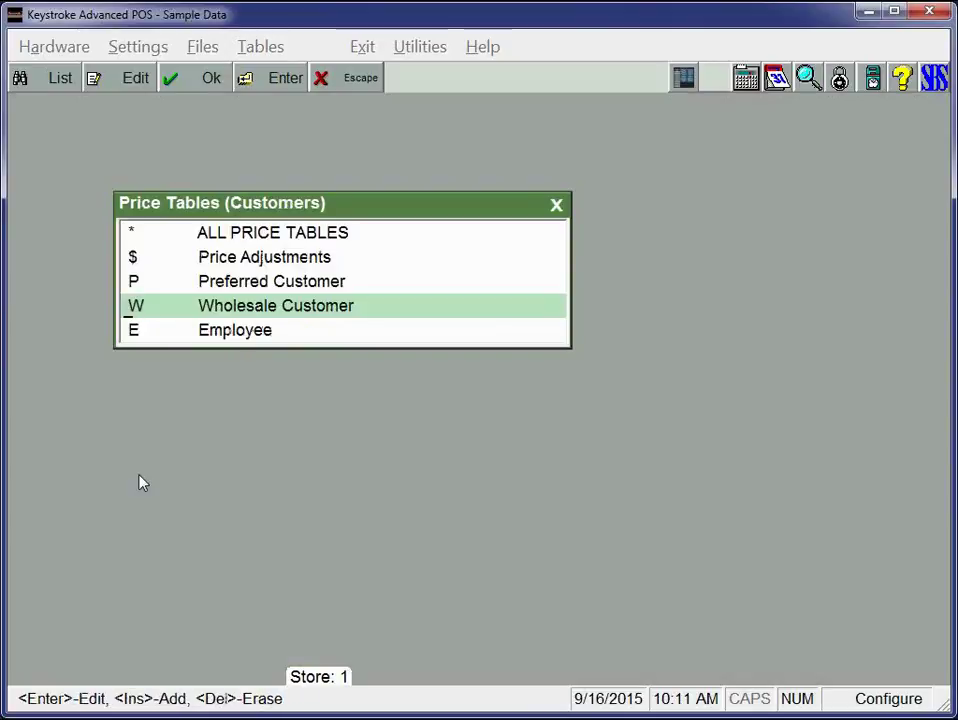
pyautogui.press('Escape')
# - Leave the price tables menus and return to the Sales Manager
pyautogui.press('Escape')
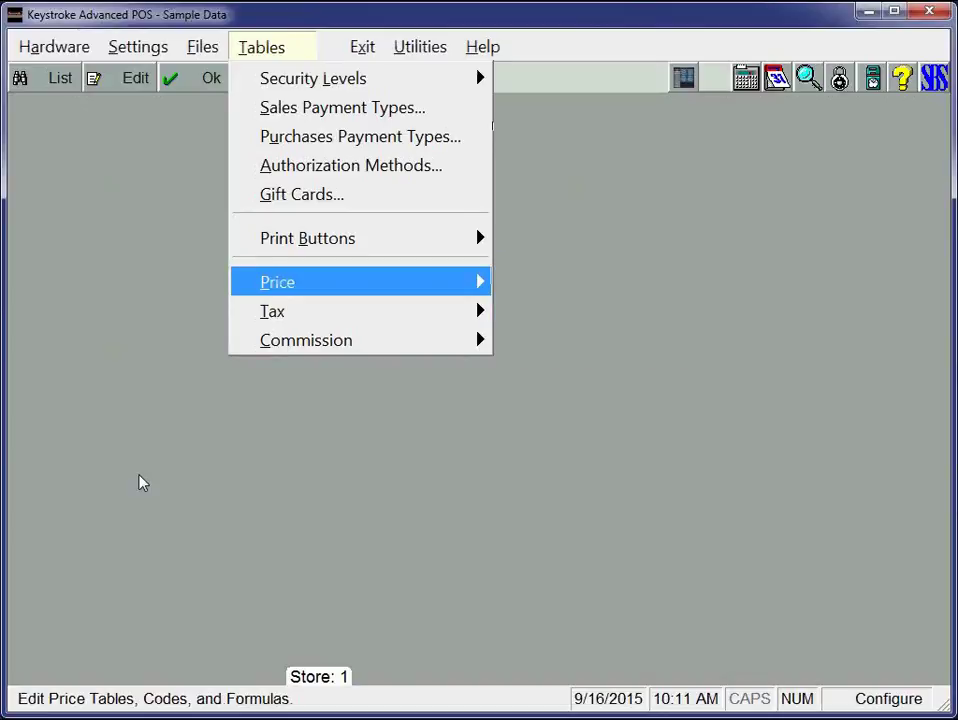
pyautogui.press('Escape')
pyautogui.press('Right')
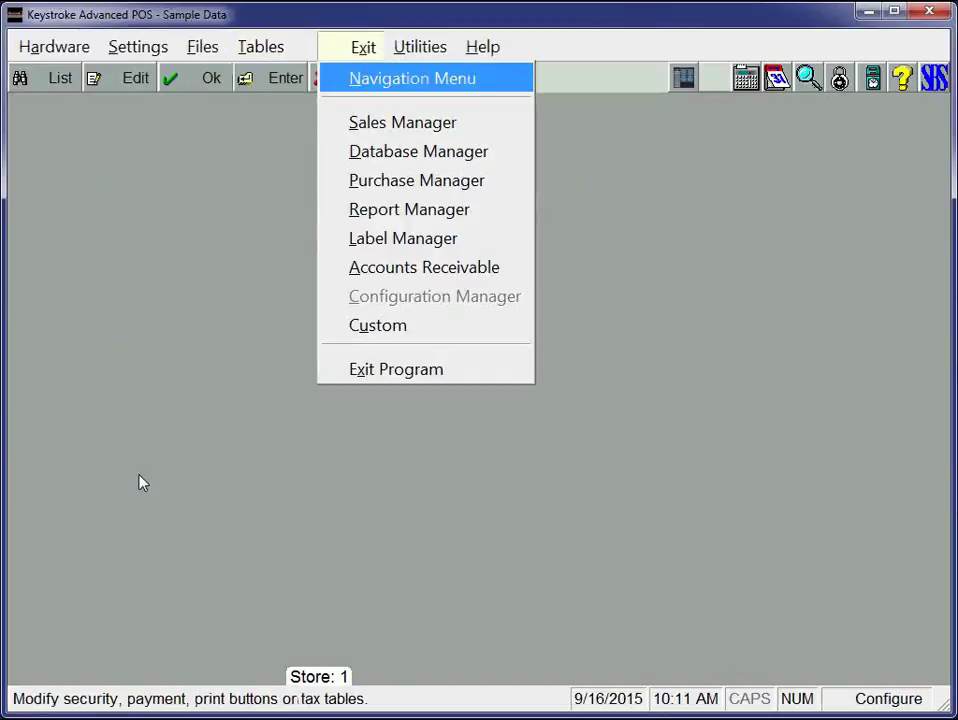
pyautogui.press('Down')
pyautogui.press('Return')
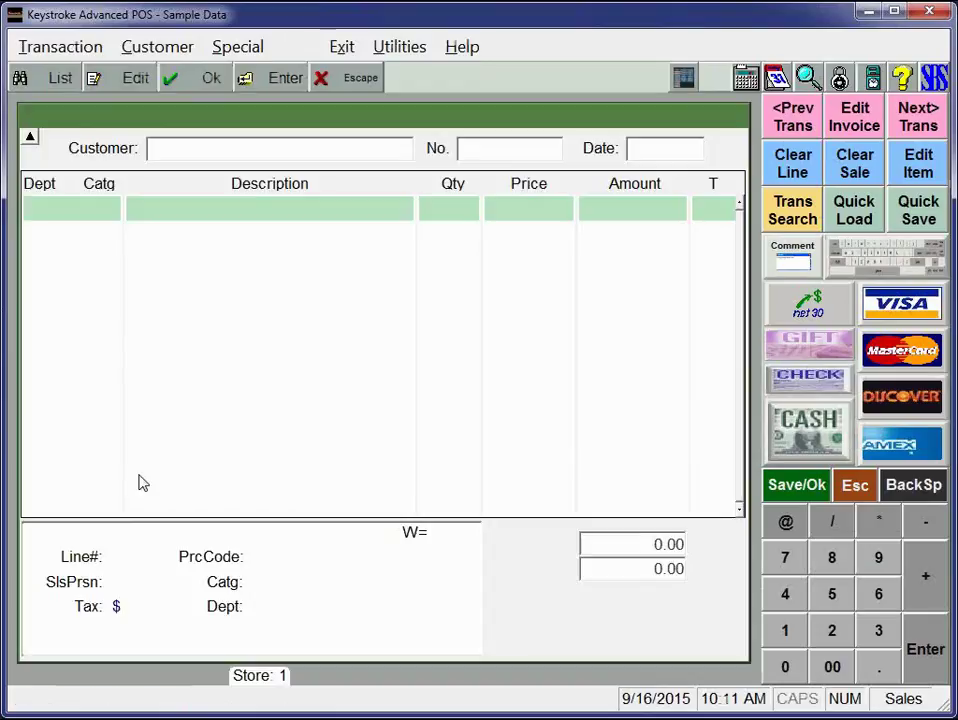
# - Start invoice 35 for a wholesale customer on price table W
pyautogui.press('Insert')
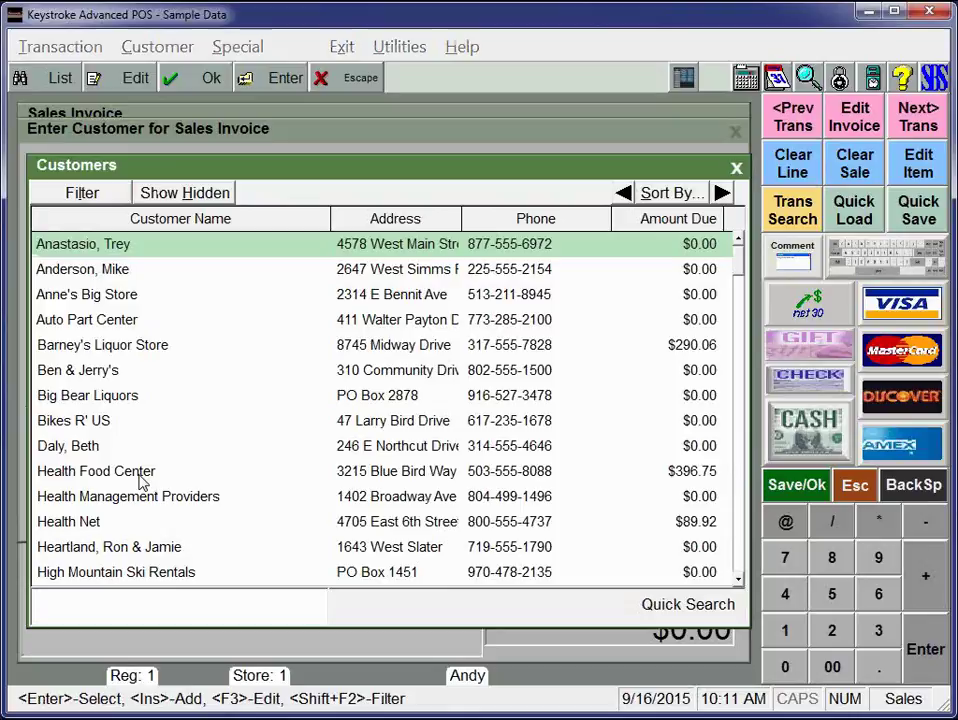
pyautogui.press('Return')
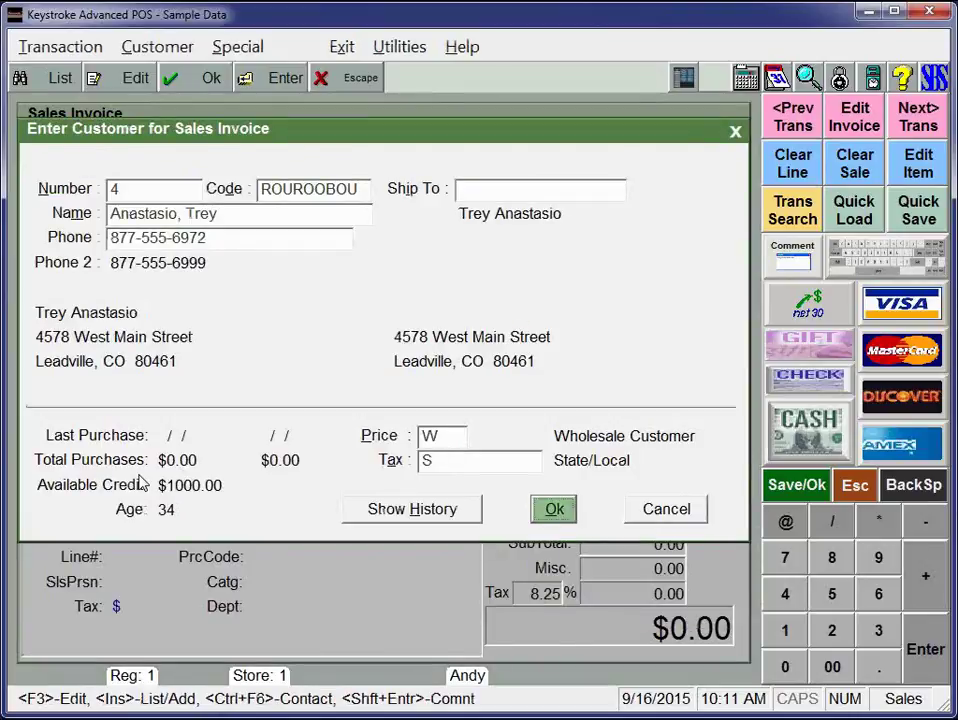
pyautogui.hotkey('shift', 'Tab')
pyautogui.hotkey('shift', 'Tab')
pyautogui.hotkey('shift', 'Tab')
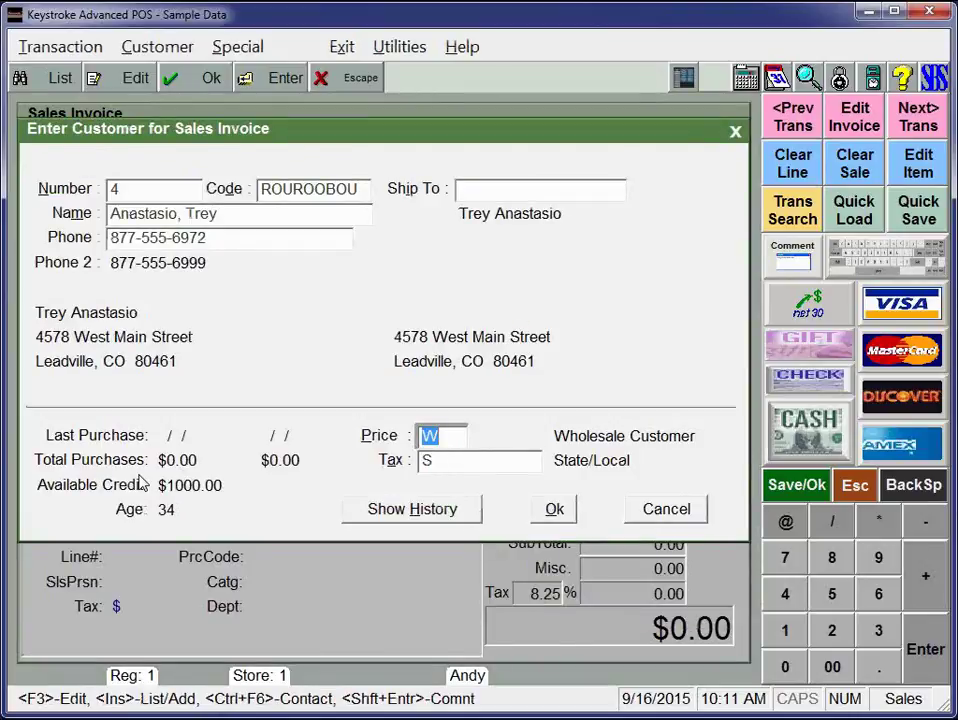
pyautogui.press('Return')
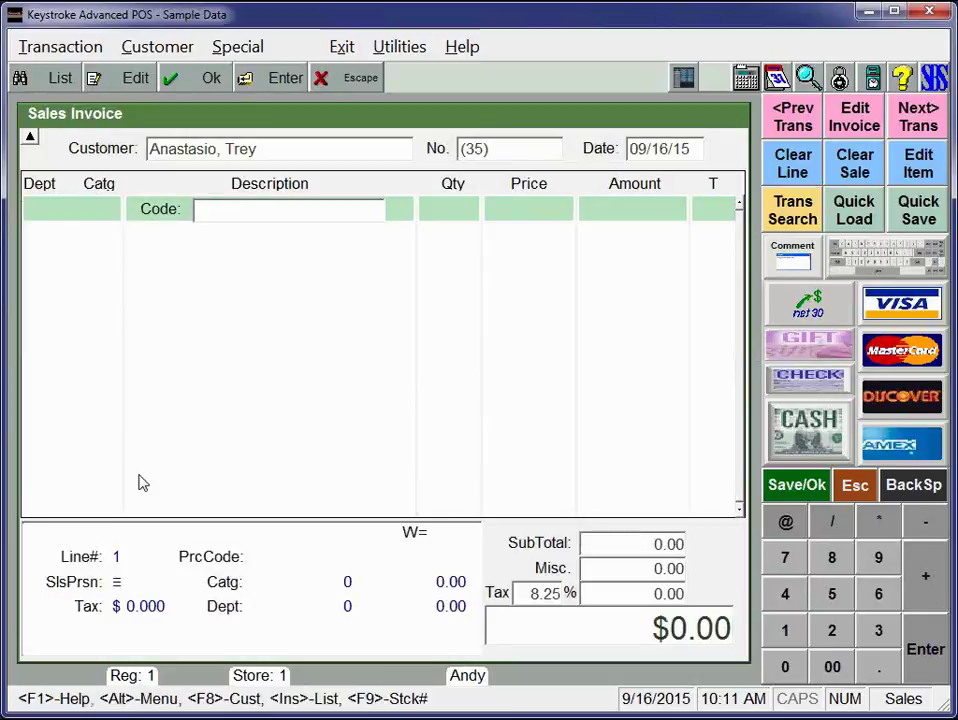
# - Add one Highlighter - Pink to invoice 35 at the wholesale price of 0.81
pyautogui.press('Insert')
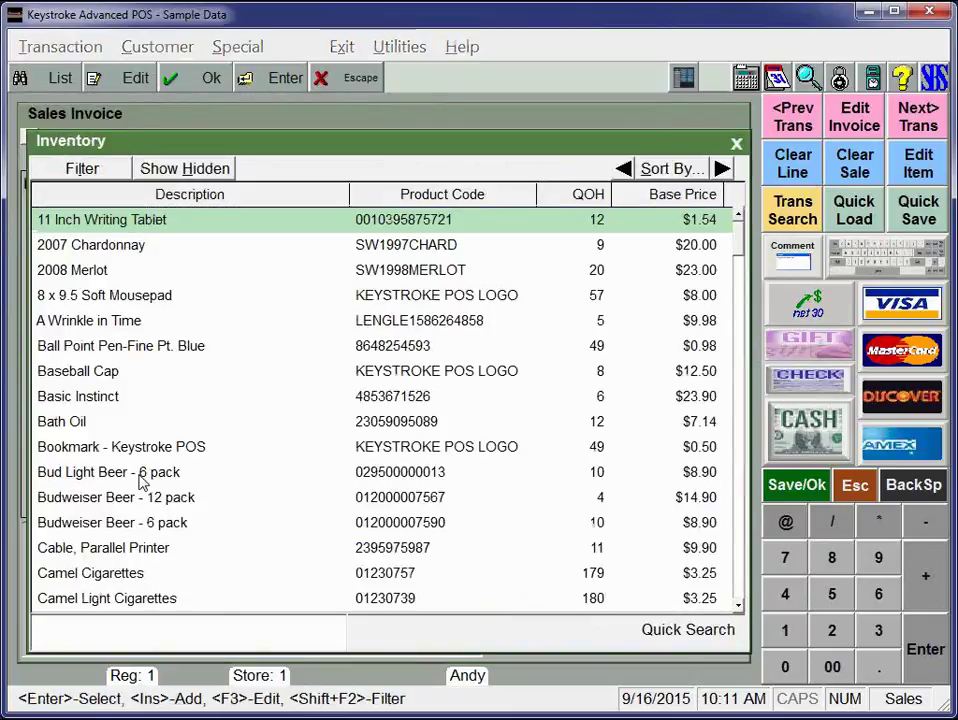
pyautogui.write('p')
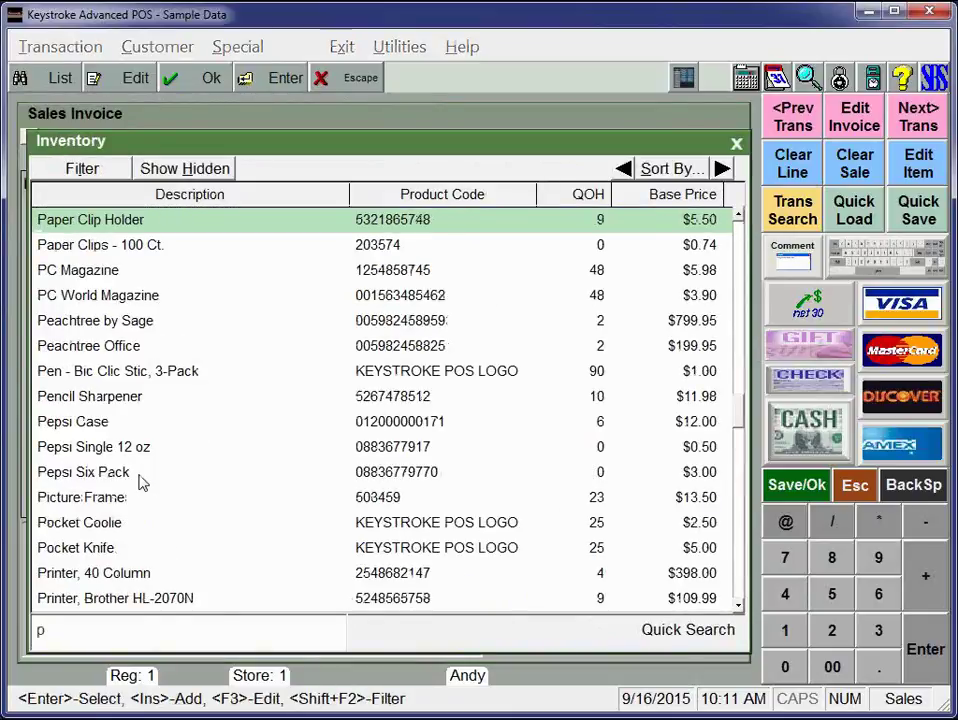
pyautogui.press('BackSpace')
pyautogui.write('h')
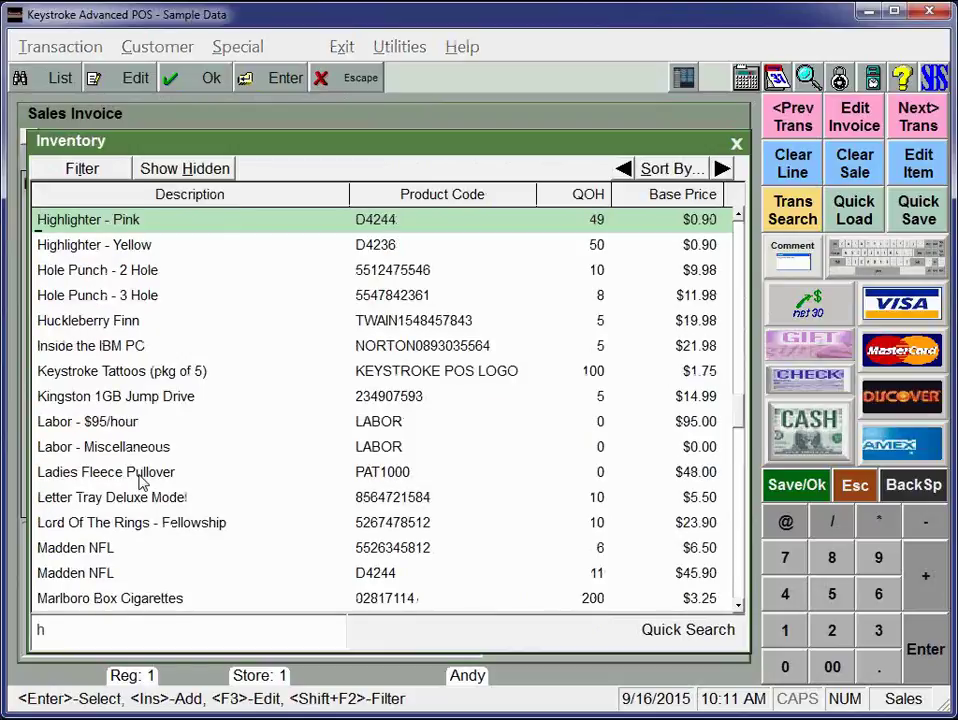
pyautogui.press('Return')
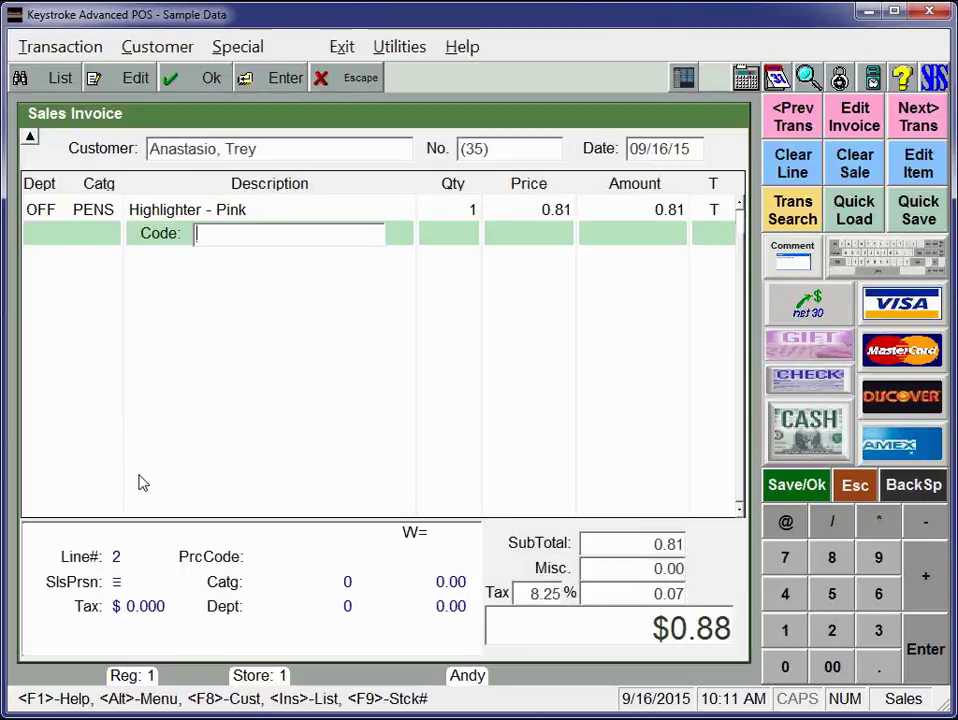
# - Add the Brother HL-2070N printer with a serial number and its parallel cable, then view its inventory record
pyautogui.press('Insert')
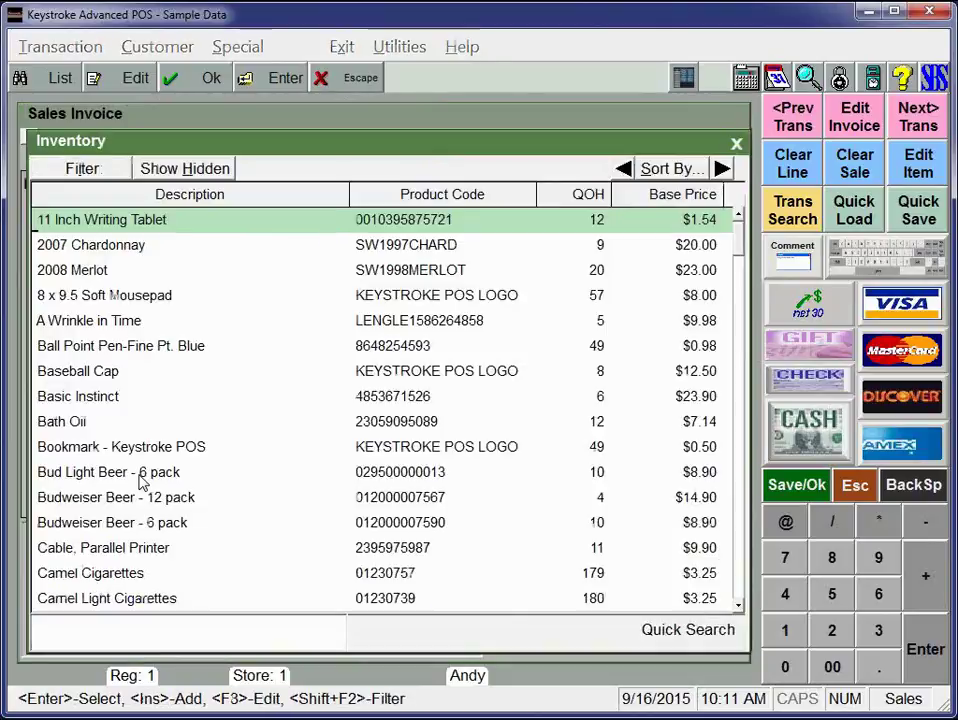
pyautogui.write('pr')
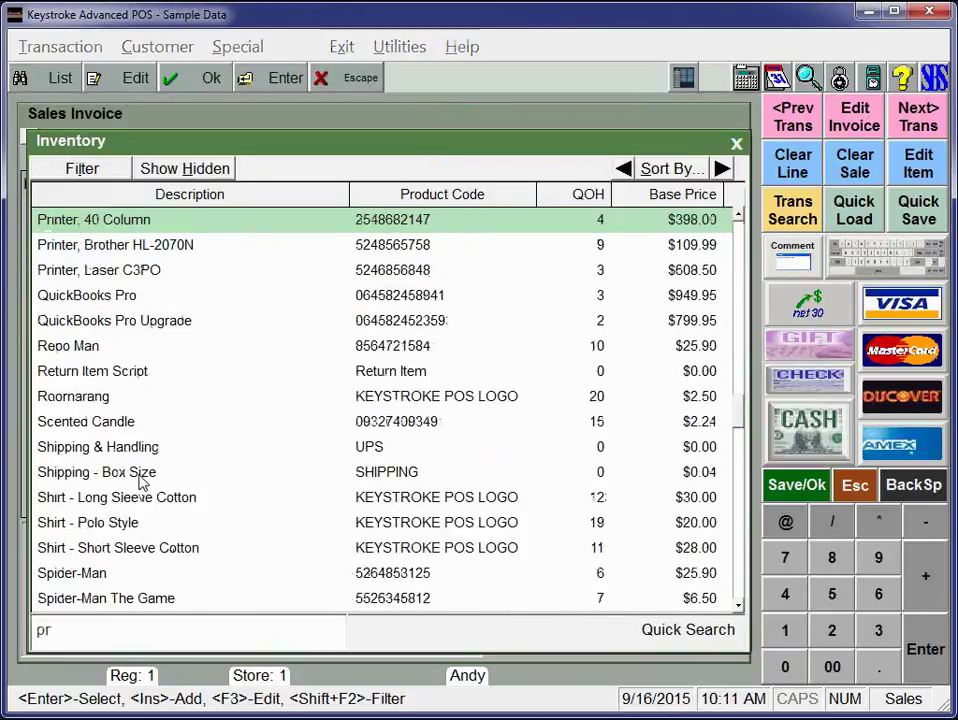
pyautogui.press('Down')
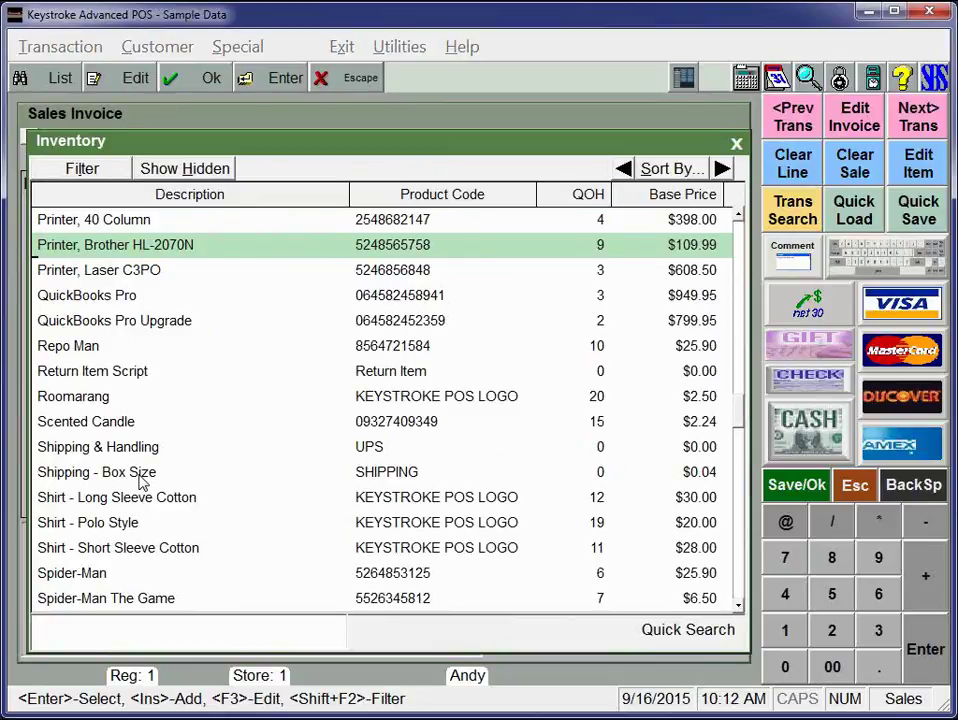
pyautogui.press('Return')
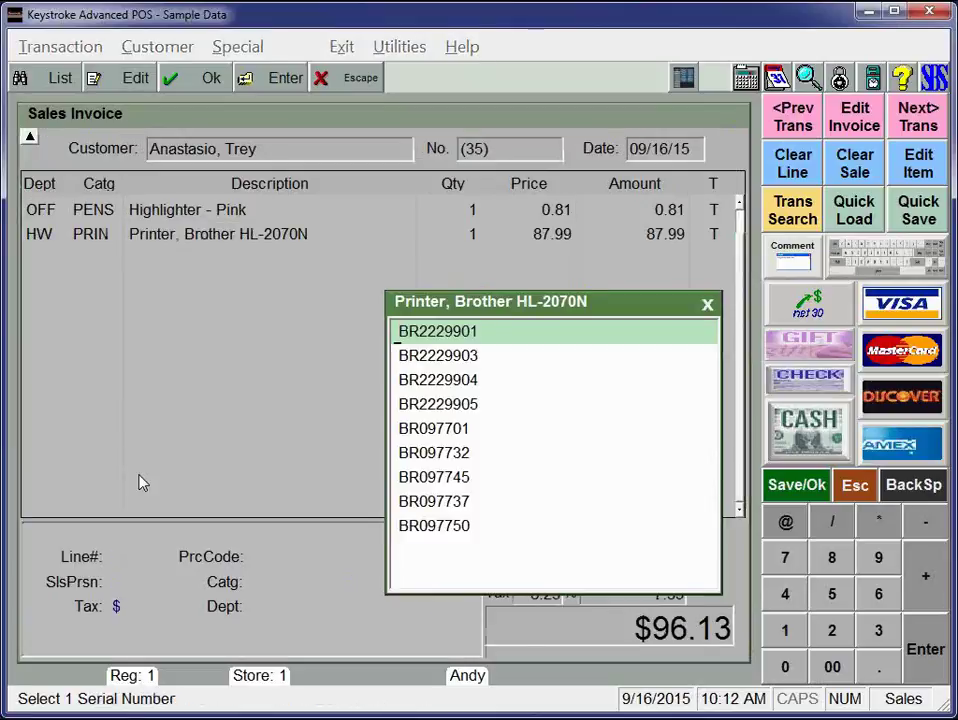
pyautogui.press('Return')
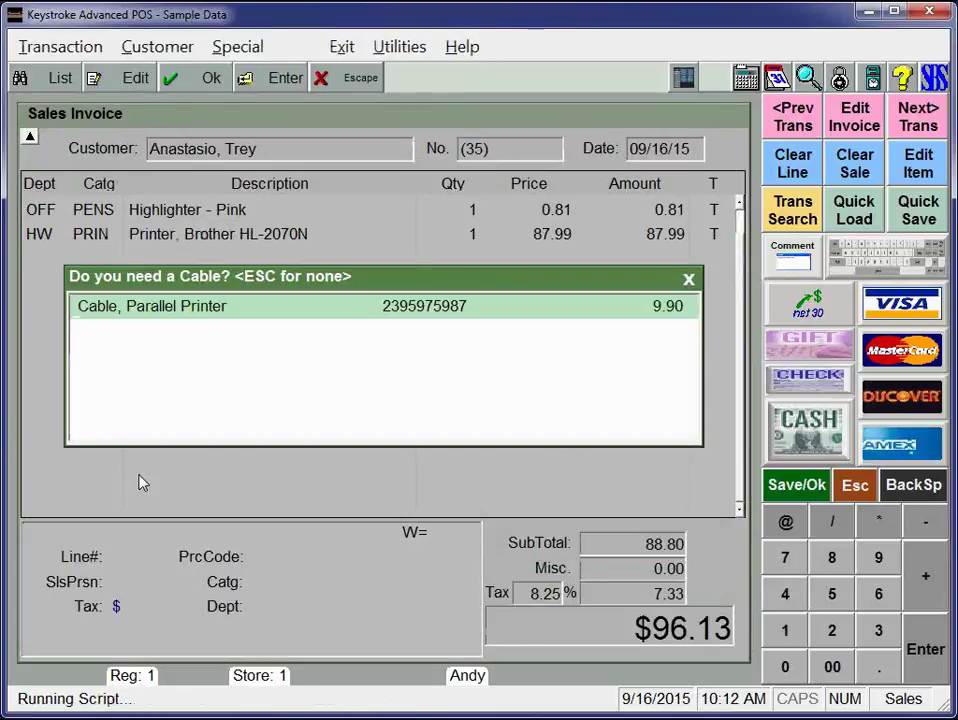
pyautogui.press('Return')
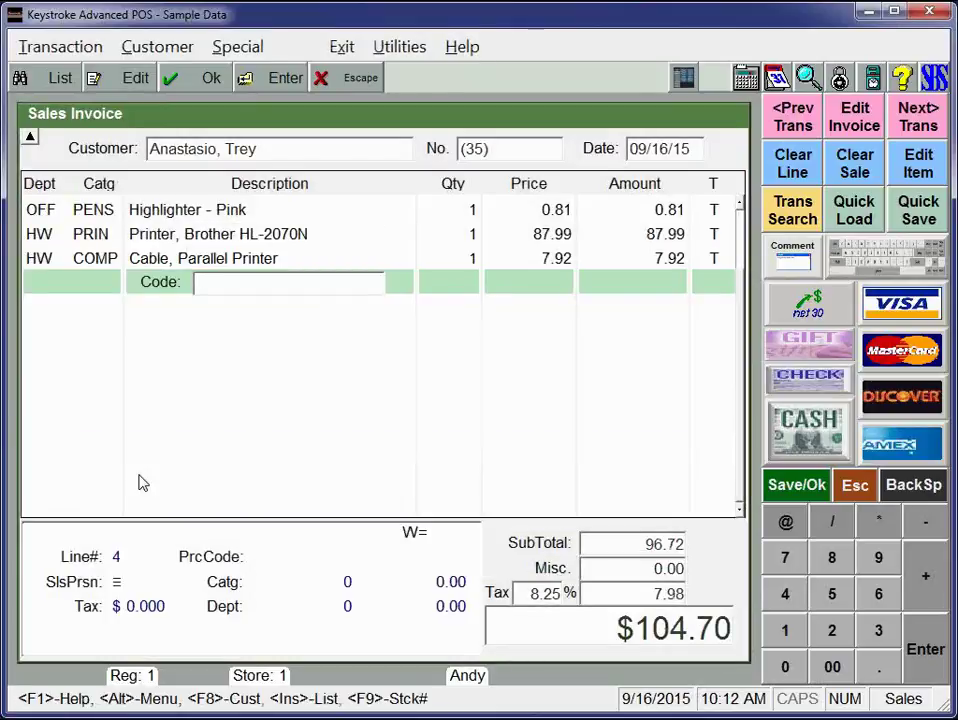
pyautogui.press('Up')
pyautogui.press('Up')
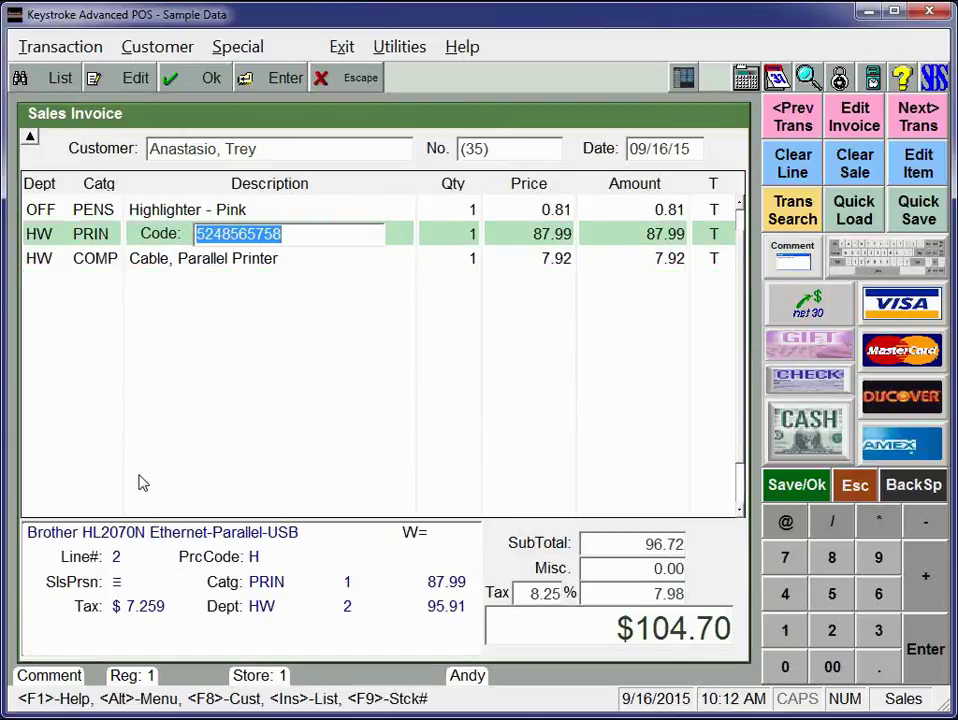
pyautogui.press('F5')
pyautogui.press('F9')
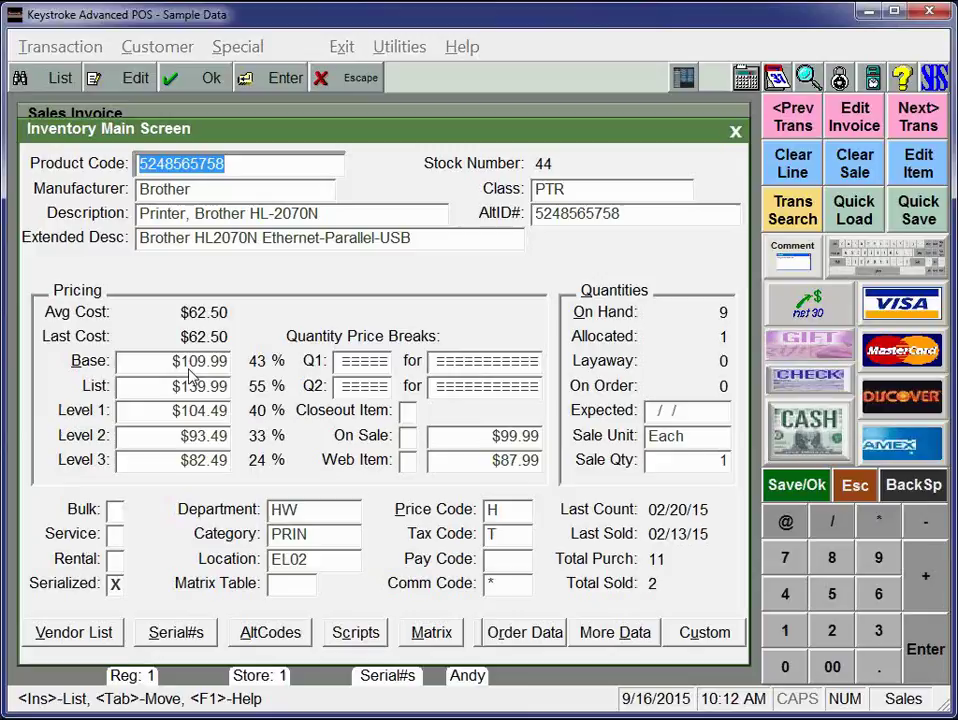
pyautogui.press('Escape')
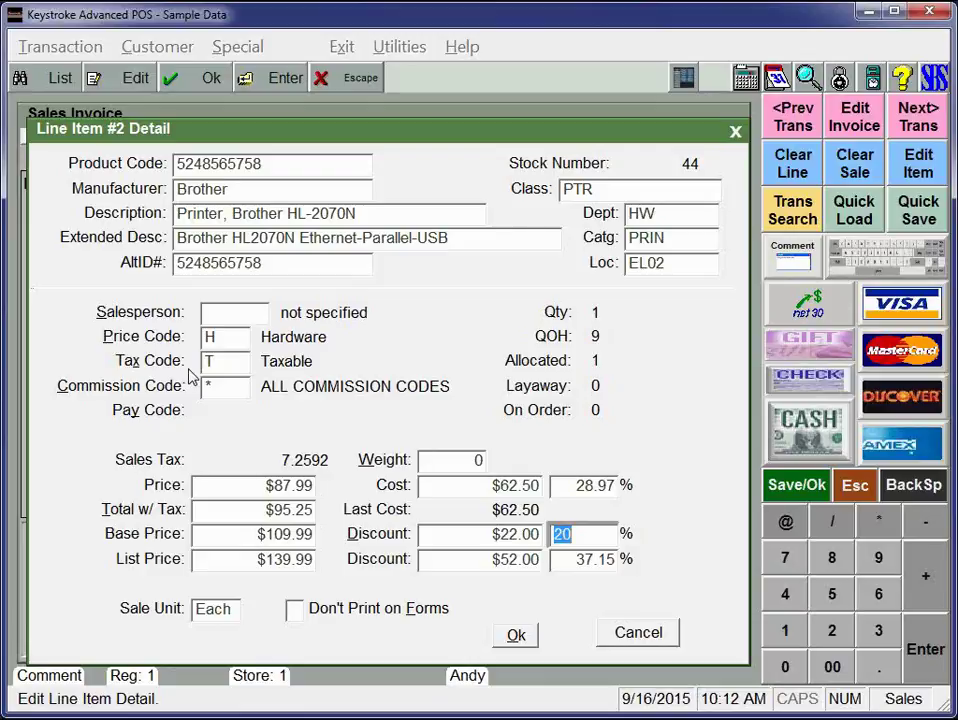
pyautogui.press('Escape')
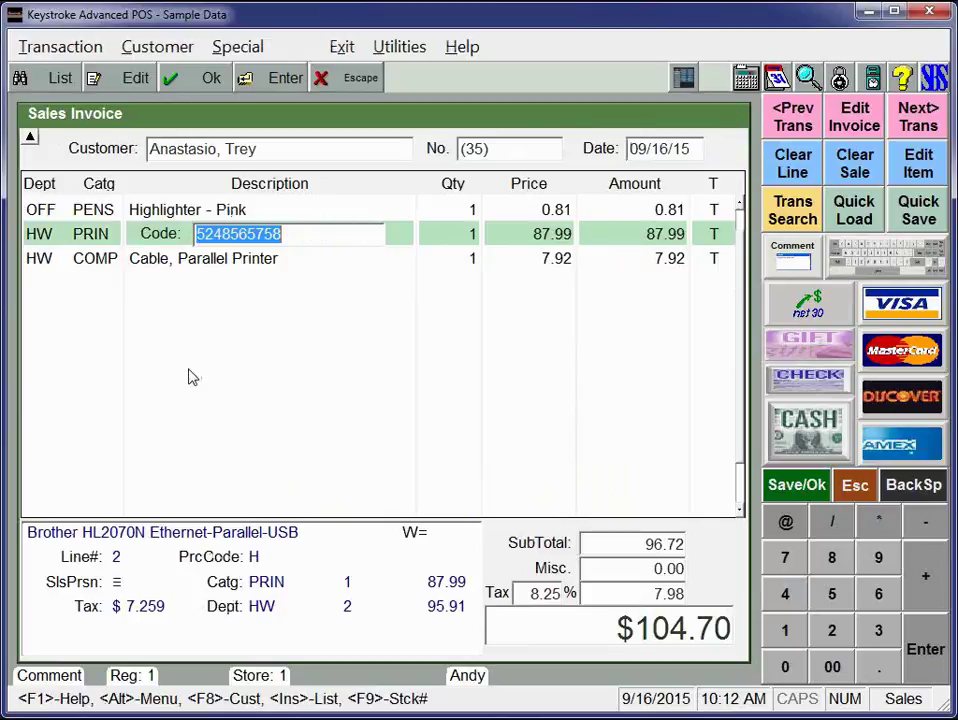
pyautogui.press('Return')
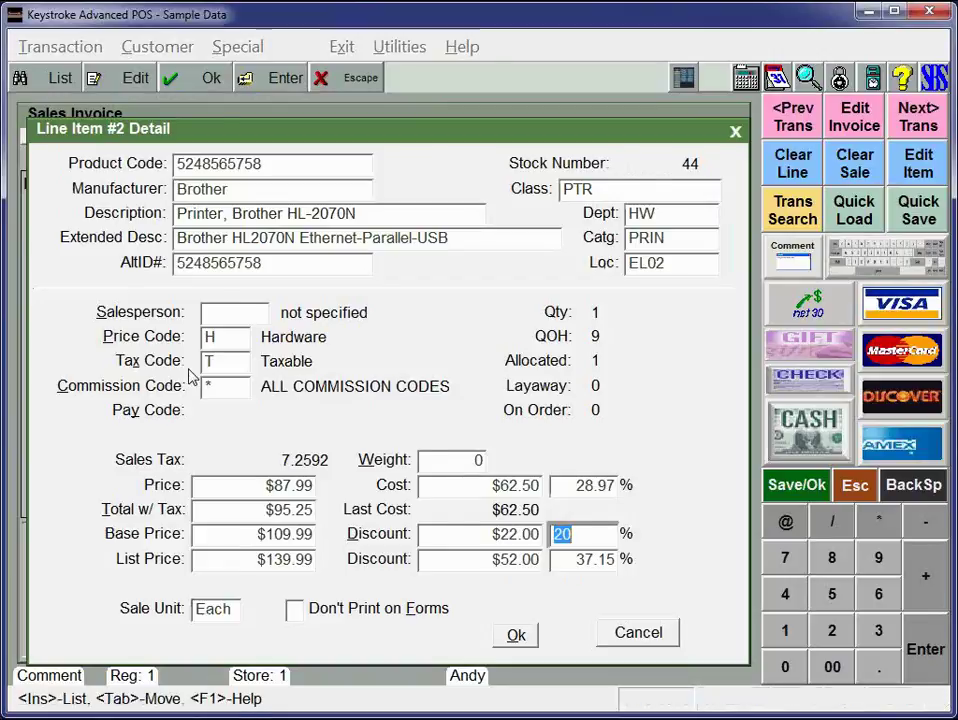
pyautogui.press('F2')
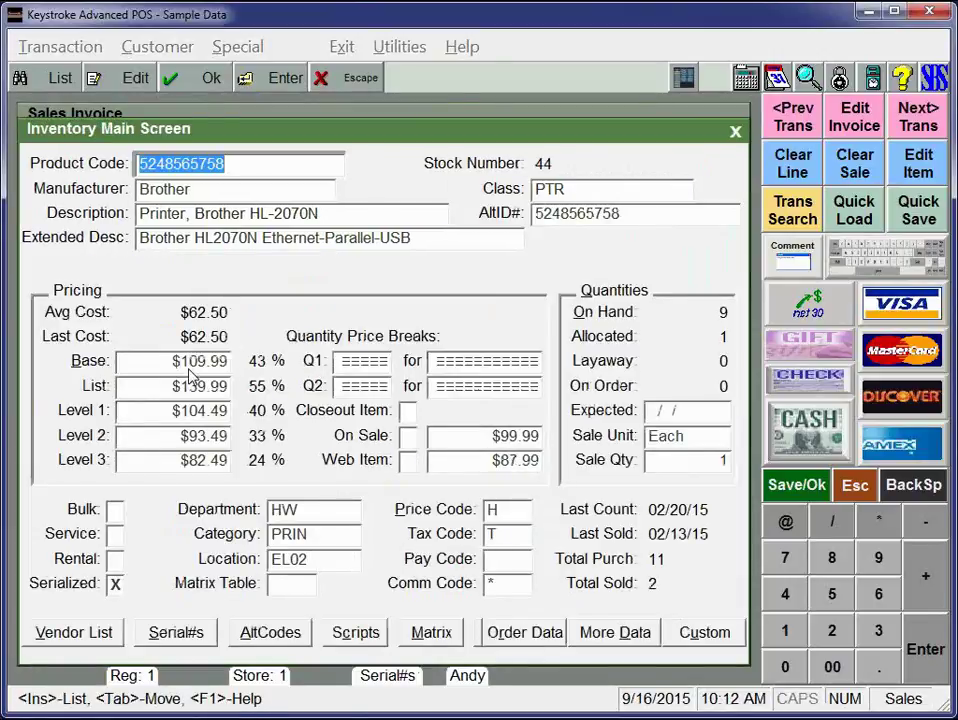
pyautogui.press('Escape')
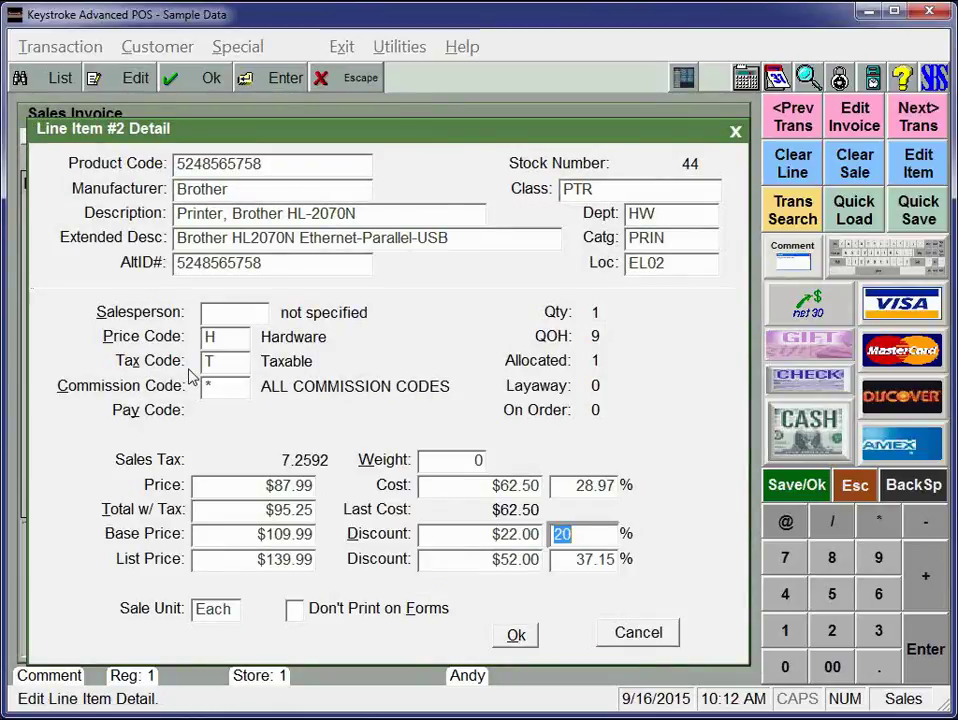
pyautogui.click(436, 496)
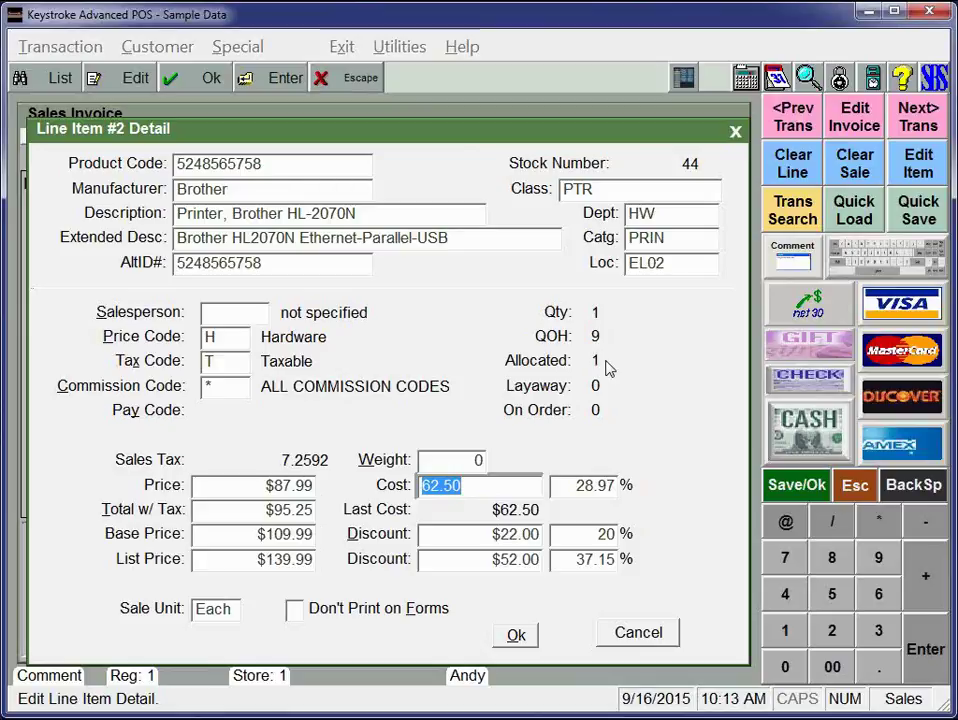
pyautogui.press('Return')
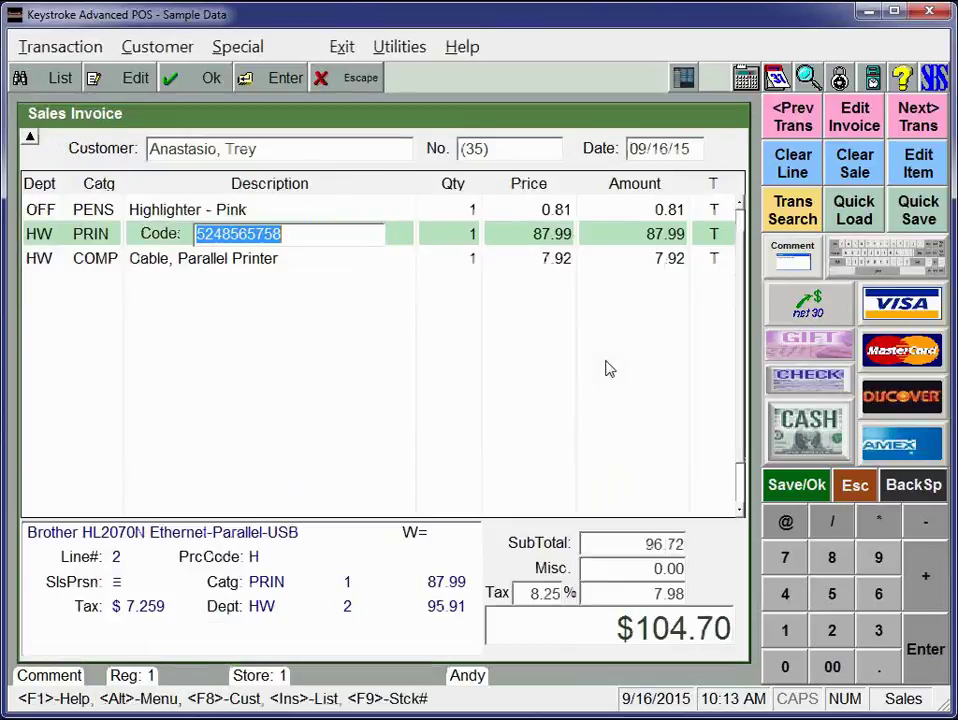
# - Add the book Fear Strikes Out at 11.19 with its free bookmark and view the line's details
pyautogui.press('Return')
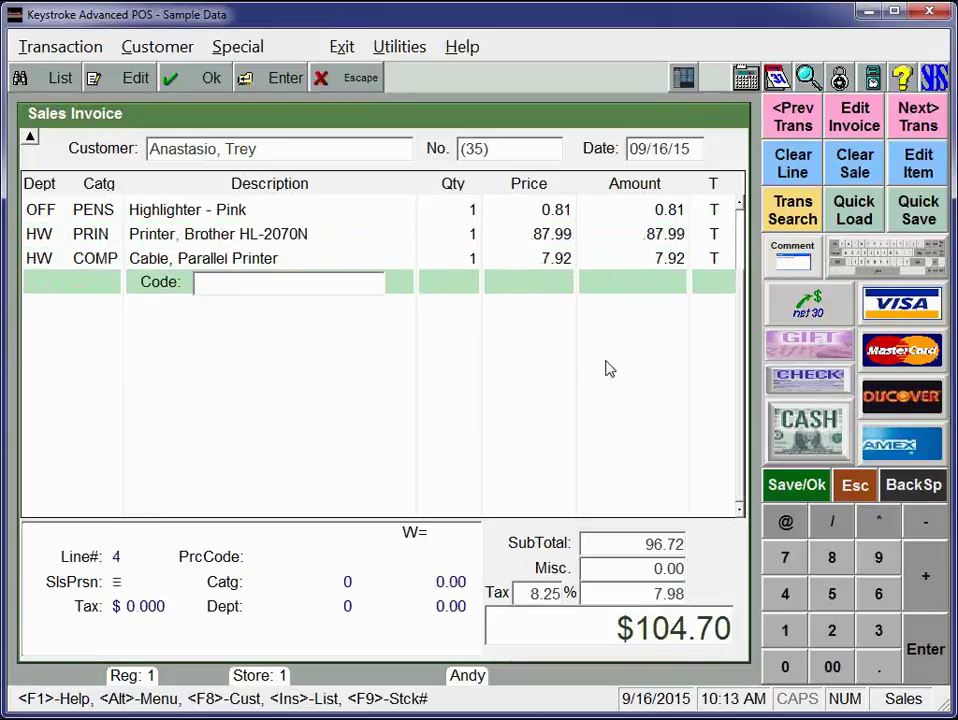
pyautogui.press('Insert')
pyautogui.write('f')
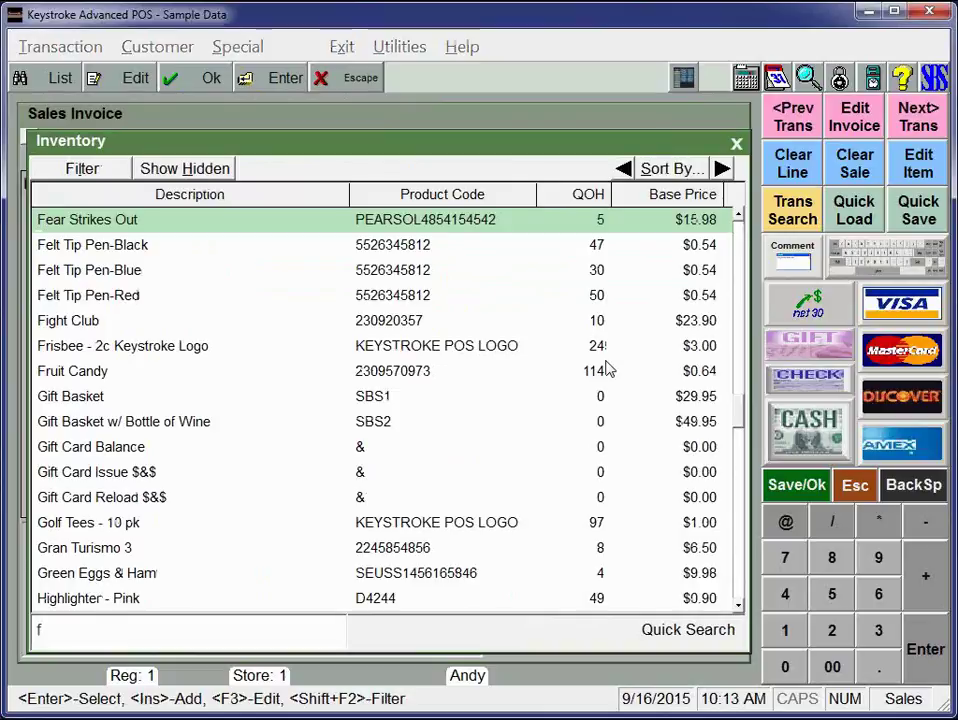
pyautogui.press('Return')
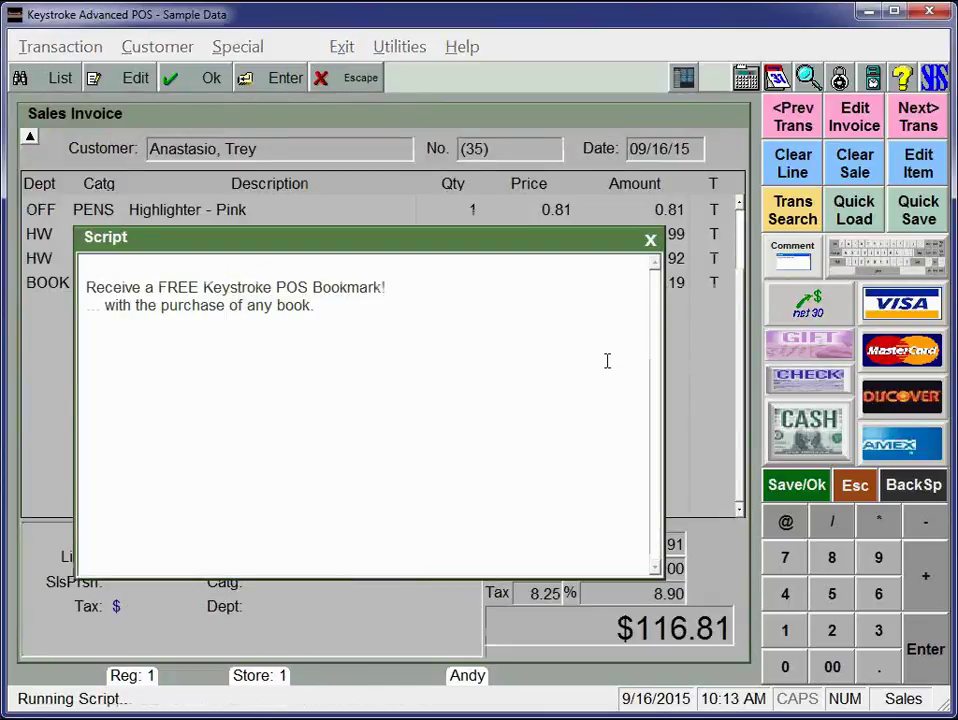
pyautogui.press('Return')
pyautogui.press('Up')
pyautogui.press('Up')
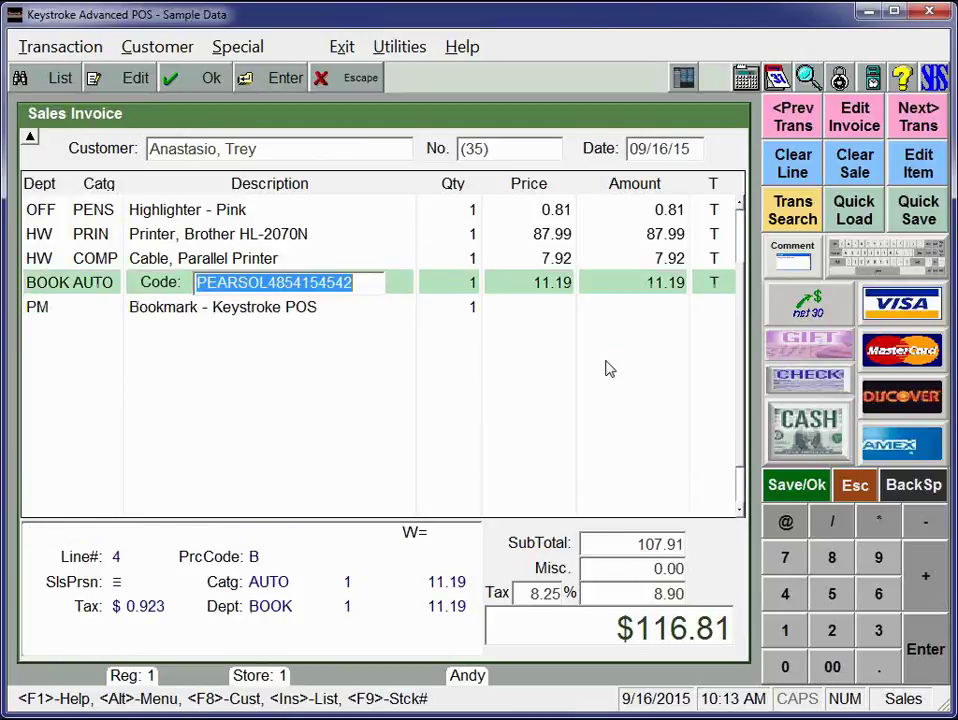
pyautogui.press('F2')
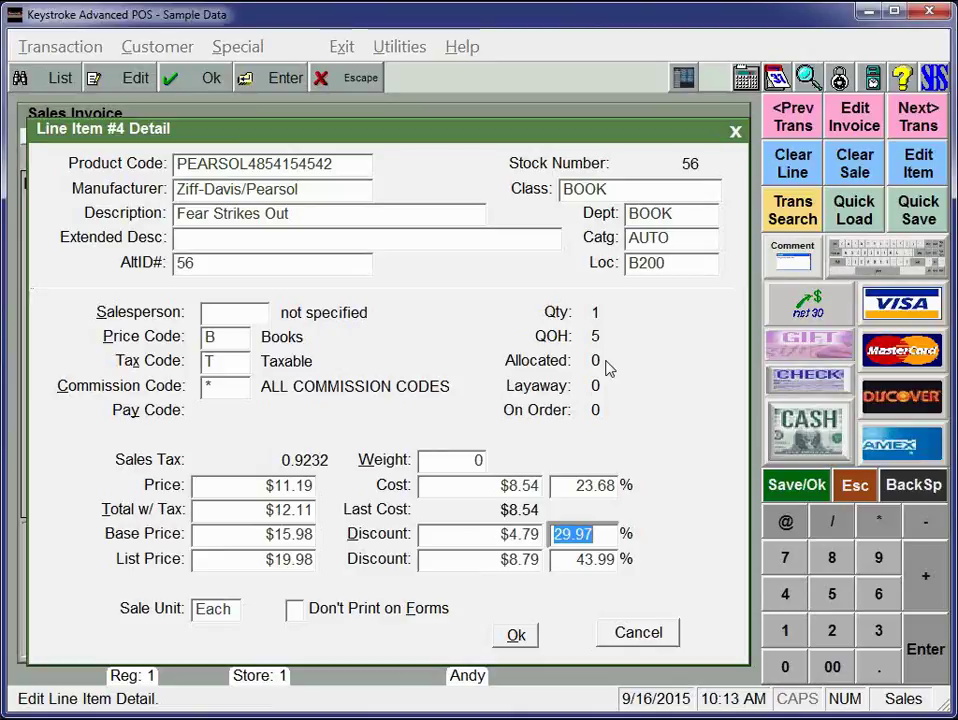
# - Begin completing the sale with a cash payment of $116.81
pyautogui.press('F10')
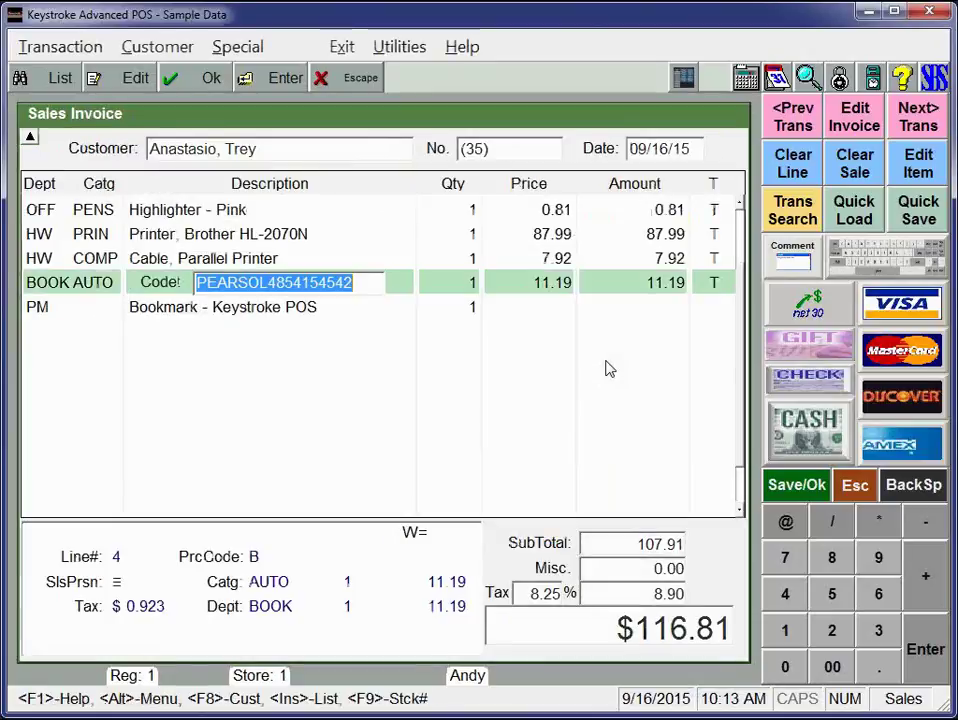
pyautogui.press('F10')
pyautogui.press('Escape')
# - Accept the $116.81 cash tender, save invoice 35, and open the Employee price table (code E)
pyautogui.press('Return')
pyautogui.press('Return')
pyautogui.press('Return')
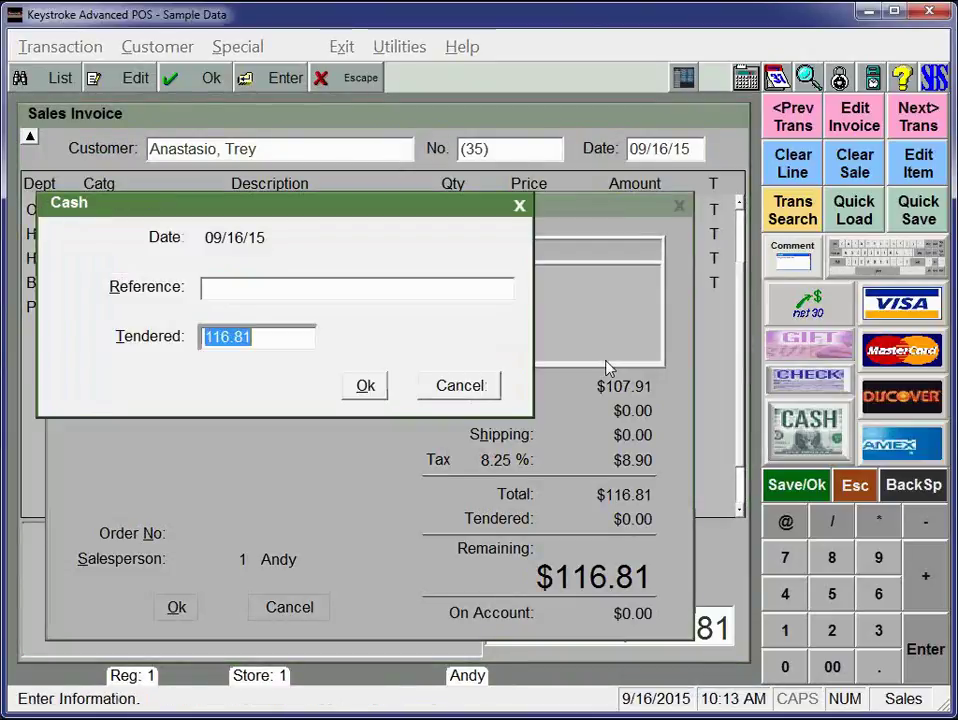
pyautogui.press('s')
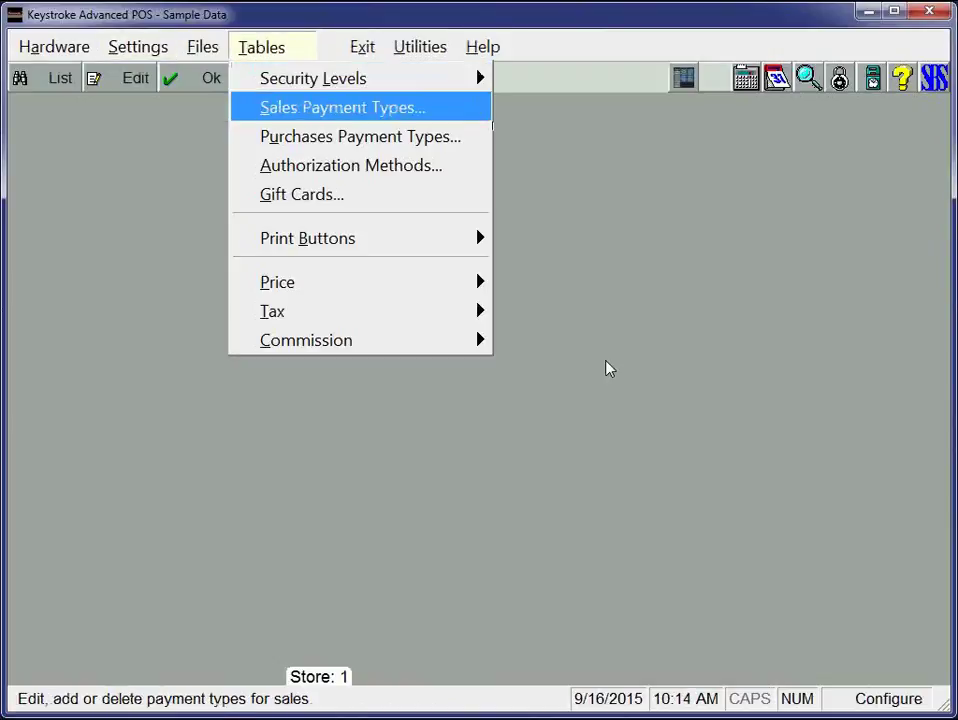
pyautogui.press('Right')
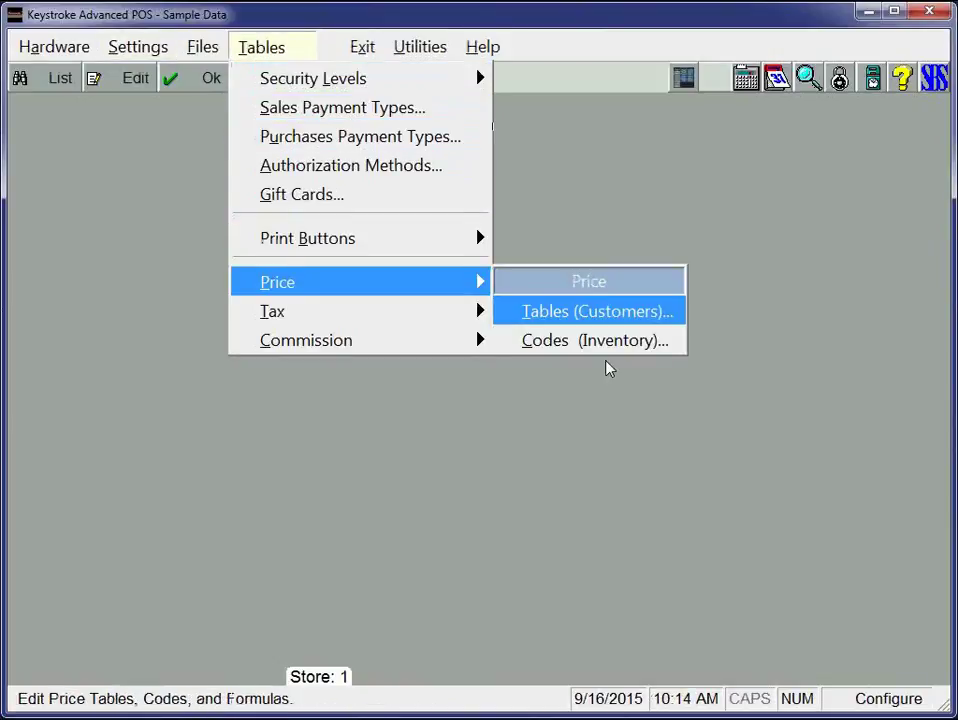
pyautogui.press('Return')
pyautogui.press('Down')
pyautogui.press('Down')
pyautogui.press('Down')
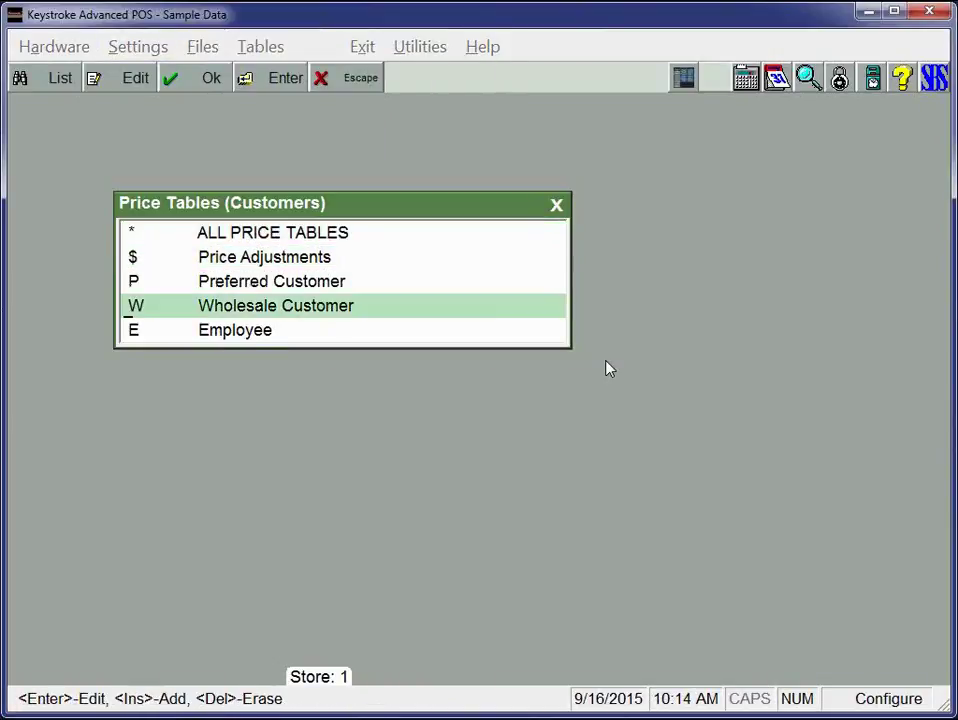
pyautogui.press('Down')
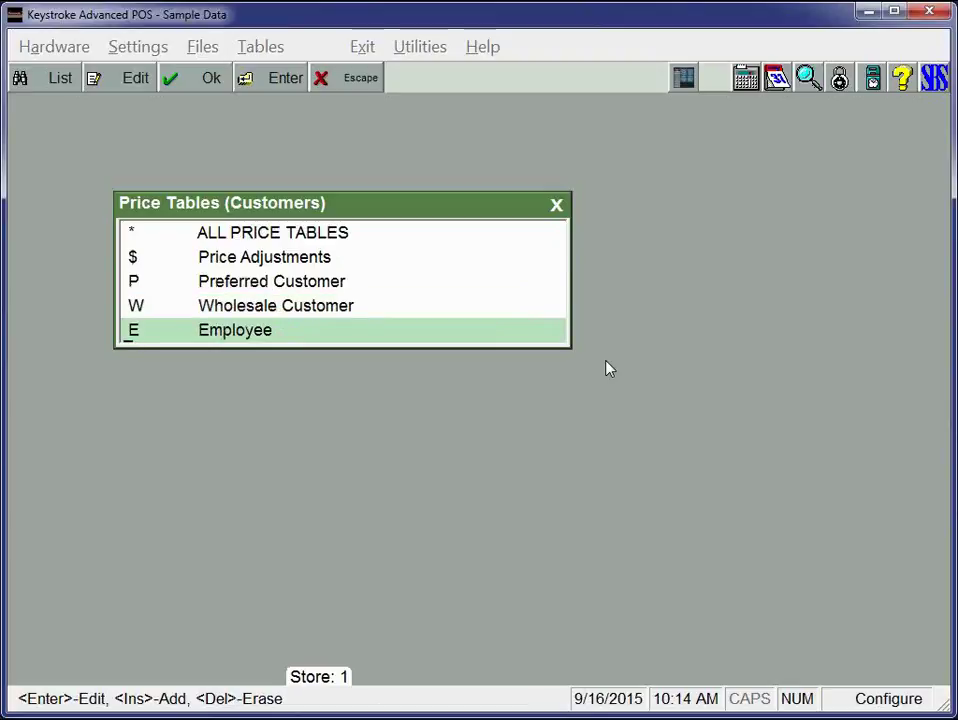
pyautogui.press('Return')
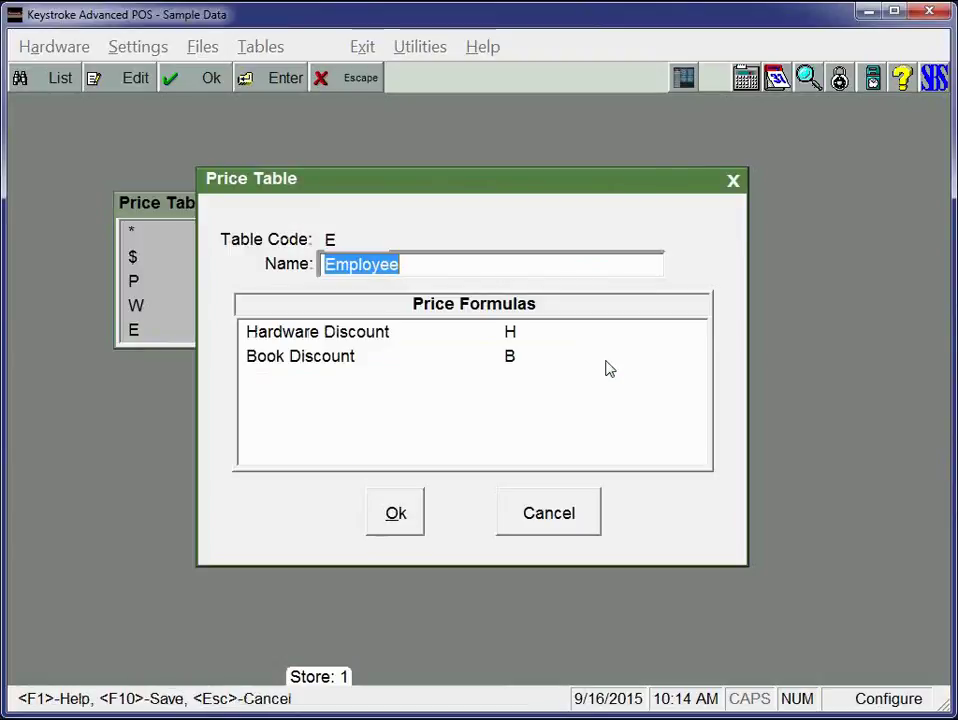
# - Set the Employee Hardware Discount formula's minimum mark-up to 0 and tick Ignore Base
pyautogui.press('Tab')
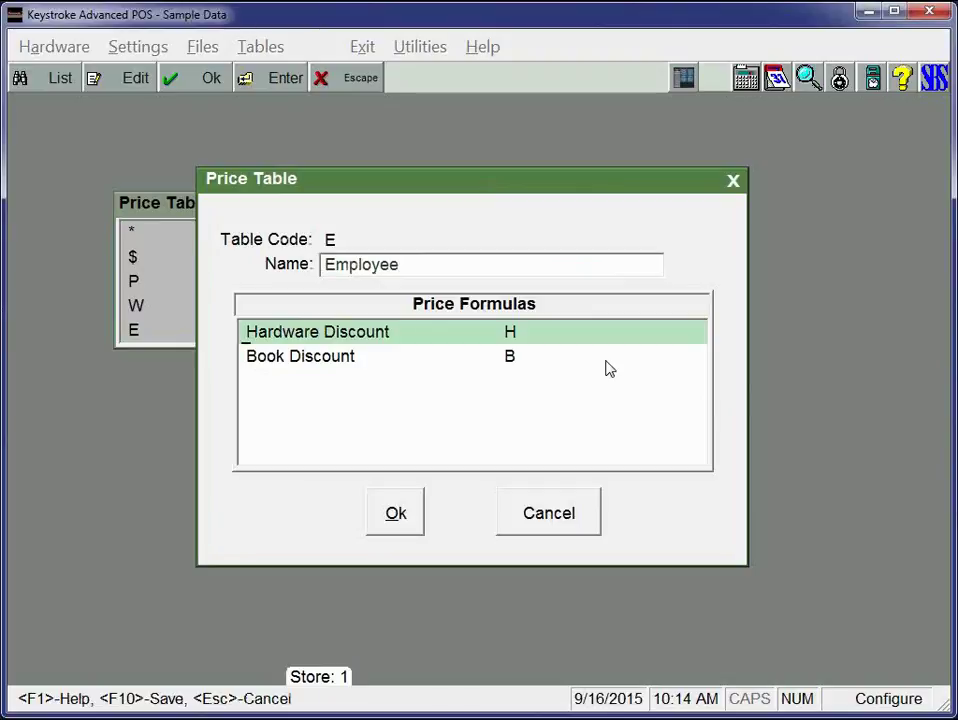
pyautogui.press('Return')
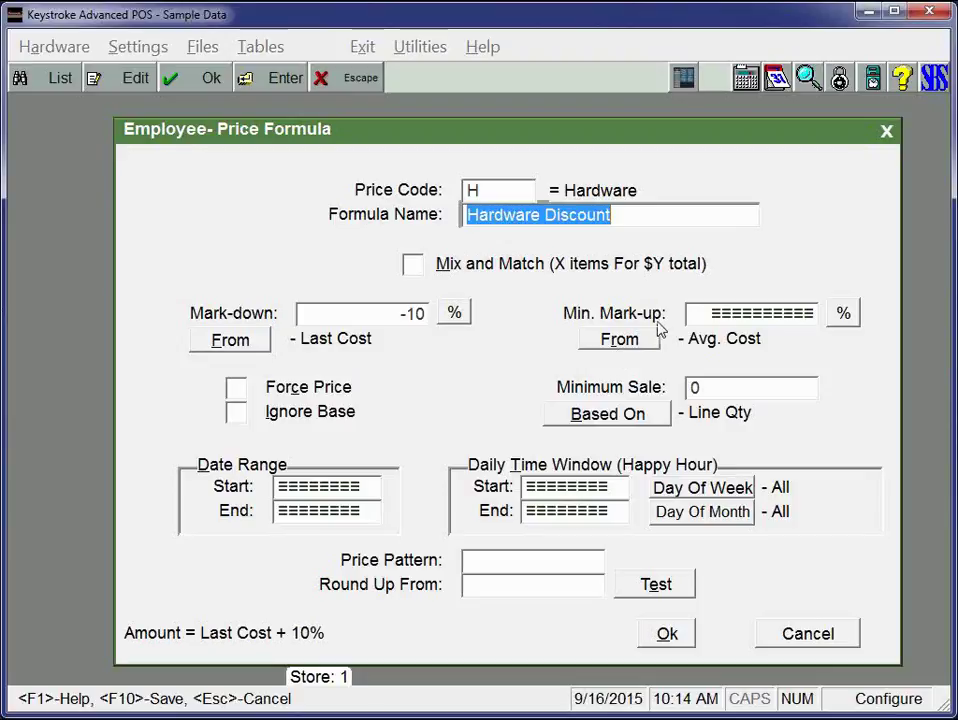
pyautogui.click(795, 321)
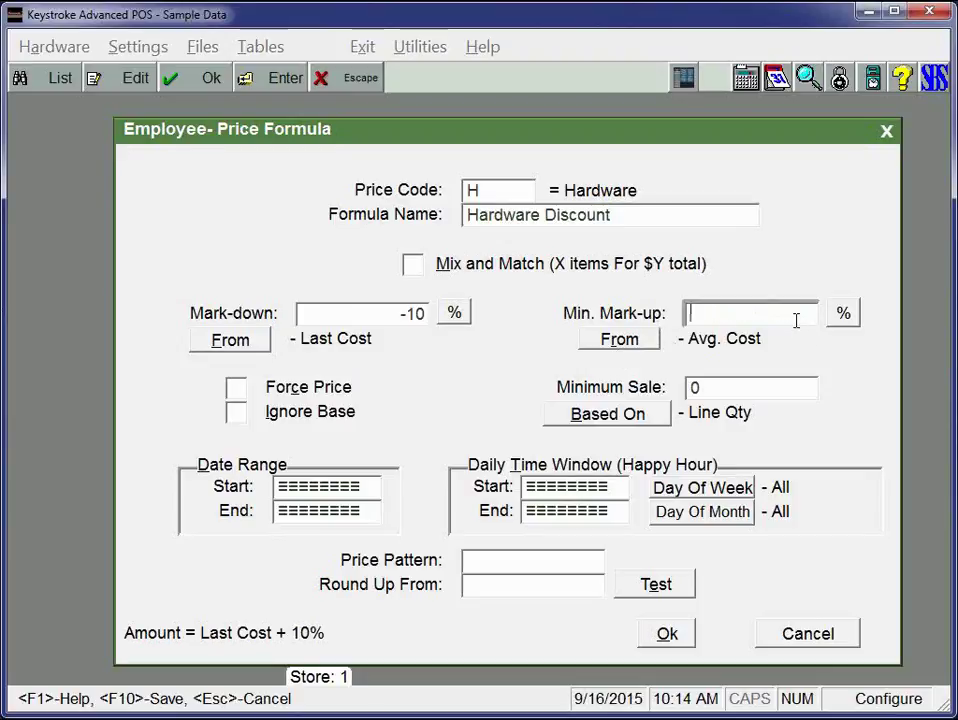
pyautogui.write('0')
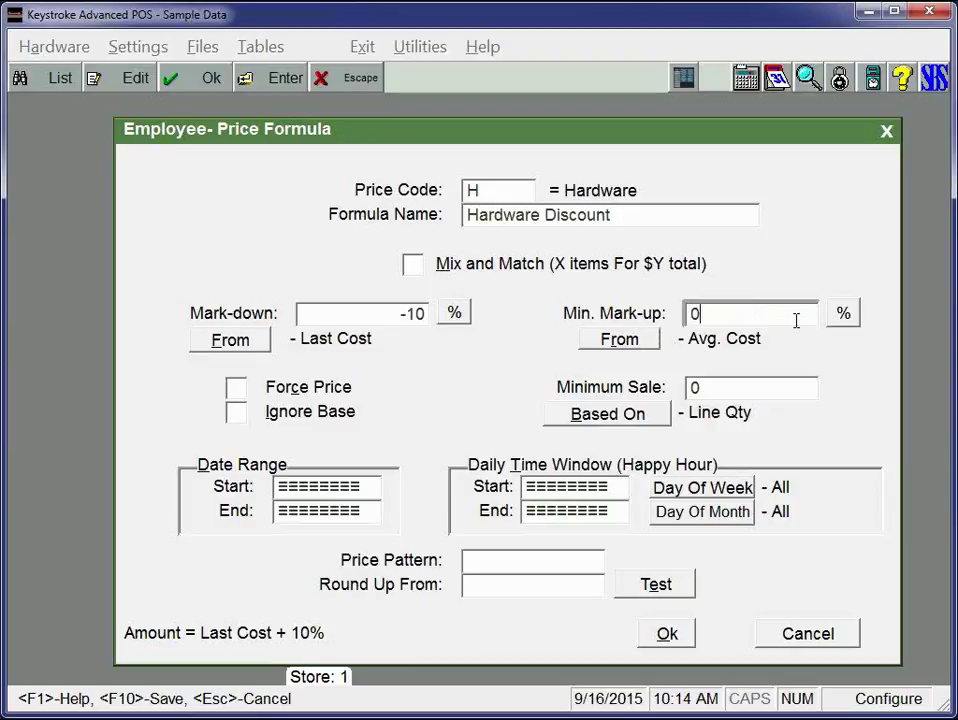
pyautogui.press('Return')
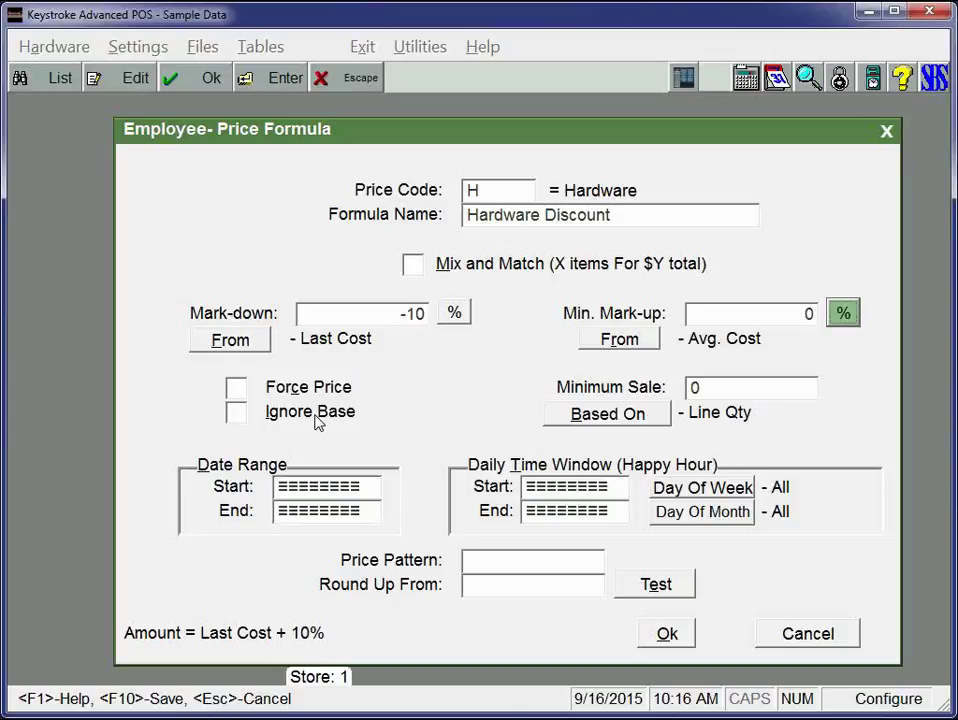
pyautogui.click(237, 412)
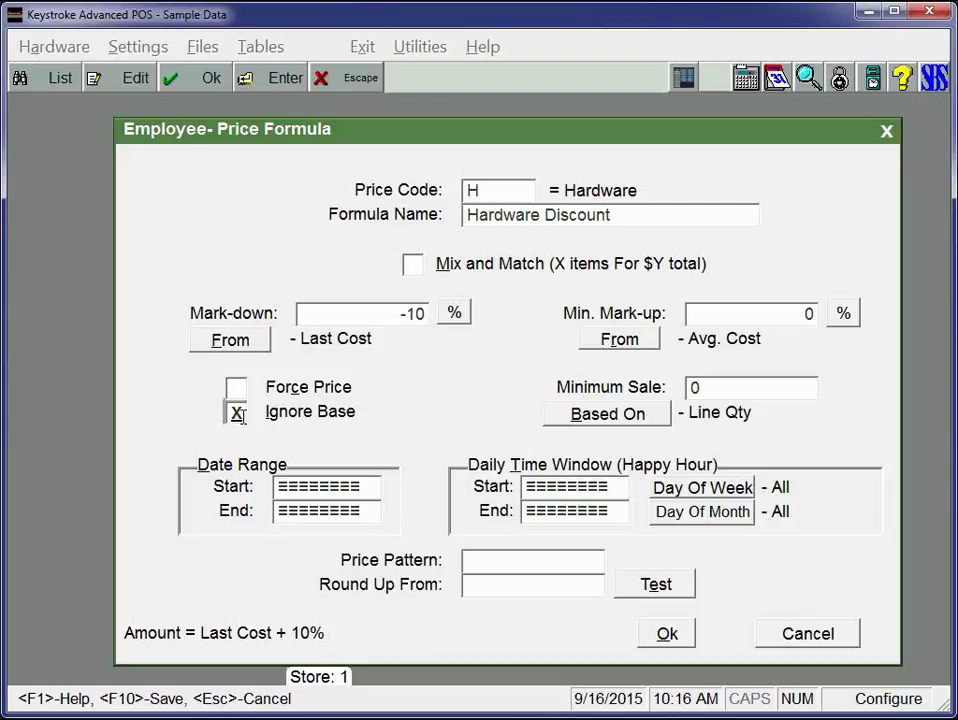
# - Close the Employee table and open the Wine Wednesday formula (20% off) under ALL PRICE TABLES
pyautogui.press('Escape')
pyautogui.press('Escape')
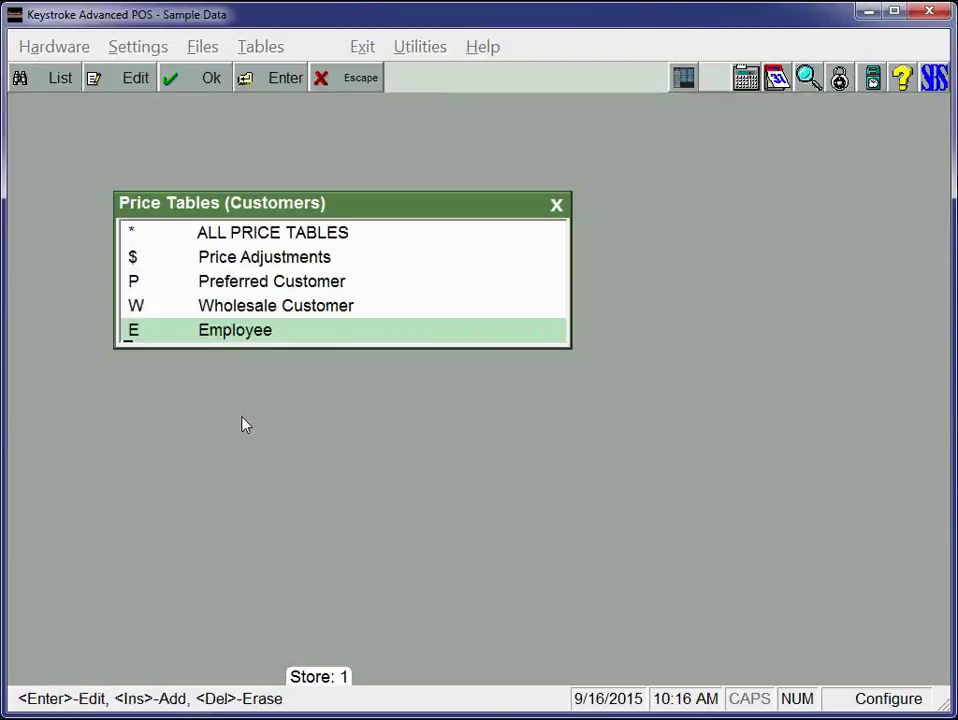
pyautogui.press('Up')
pyautogui.press('Up')
pyautogui.press('Up')
pyautogui.press('Up')
pyautogui.press('Return')
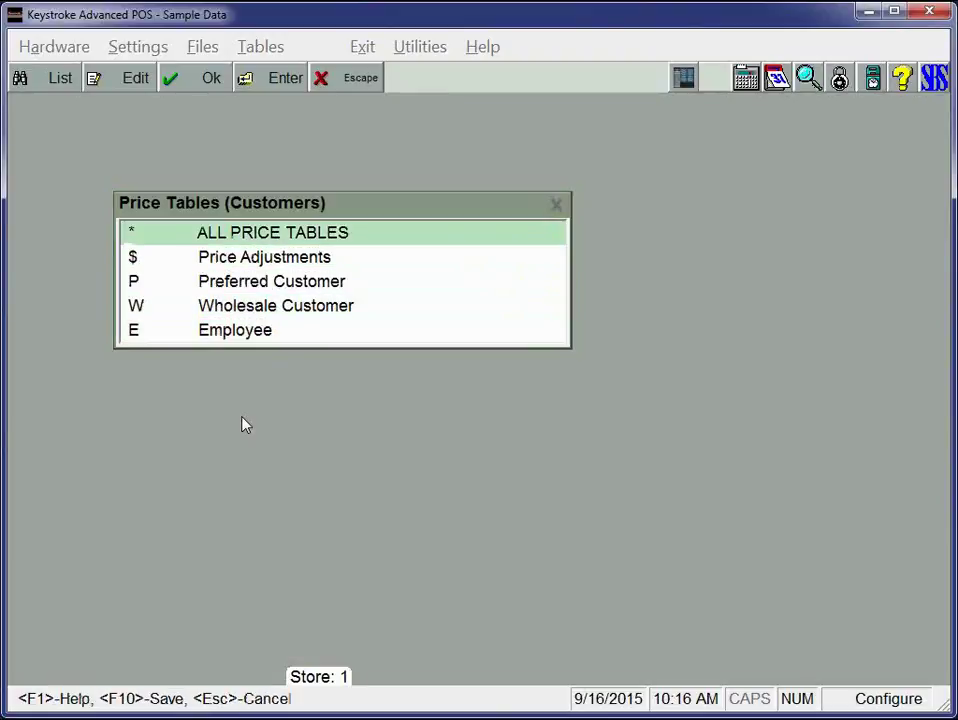
pyautogui.press('Tab')
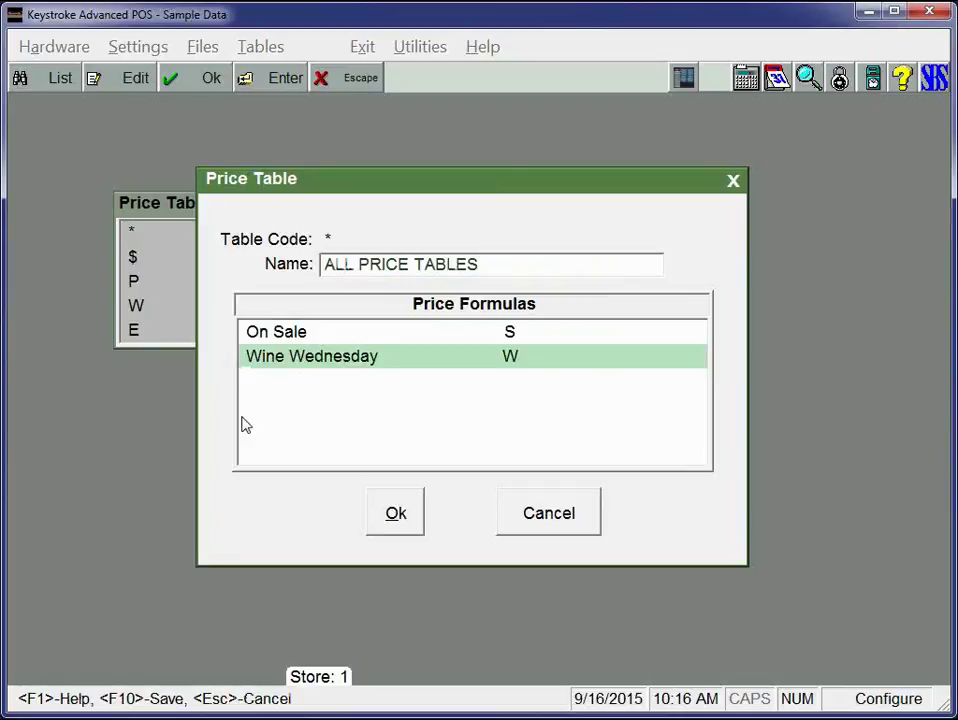
pyautogui.press('Return')
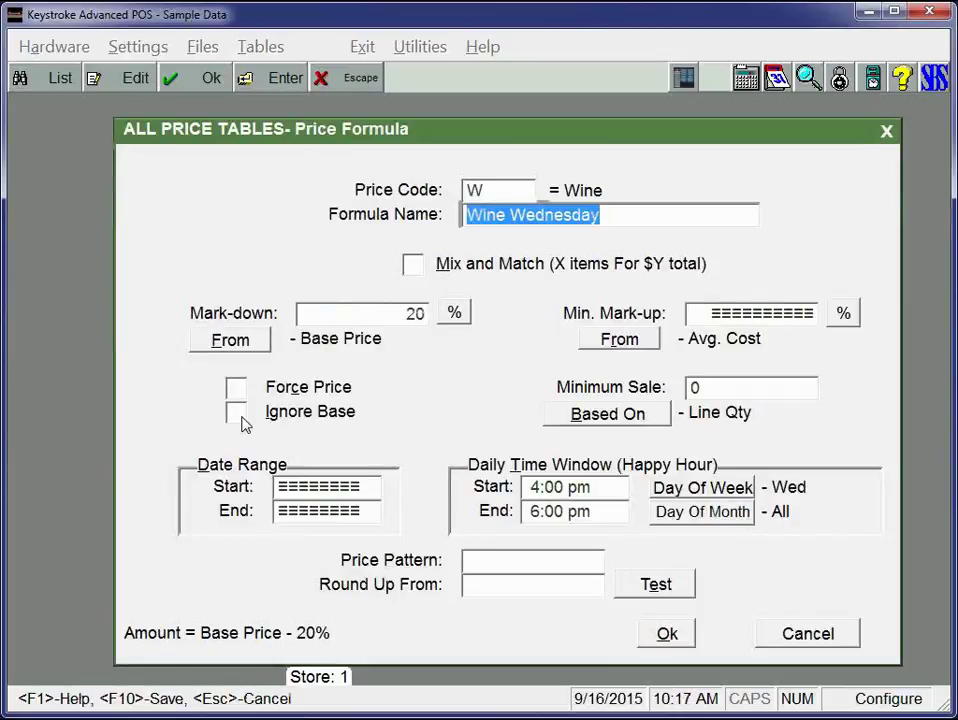
pyautogui.click(402, 318)
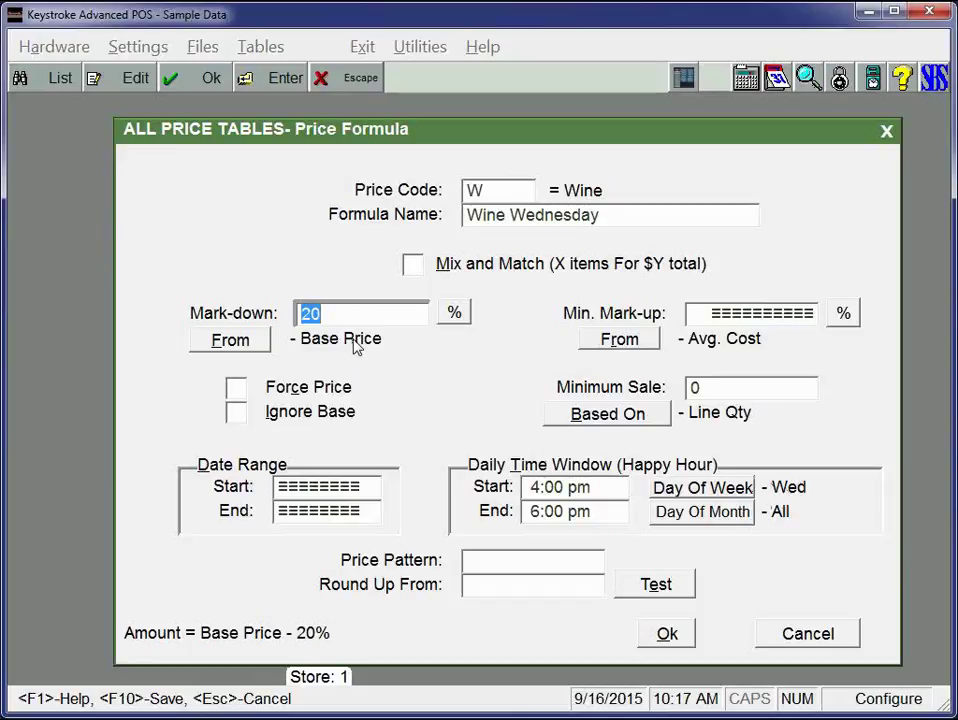
# - Make the Wine Wednesday happy hour apply on Tuesdays and Wednesdays
pyautogui.click(652, 487)
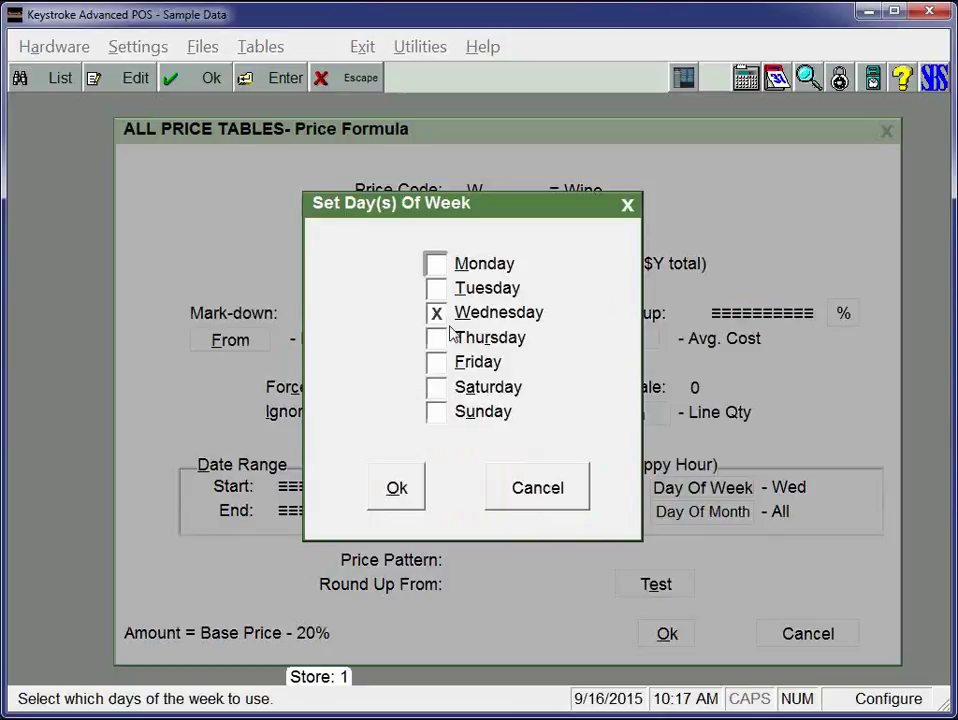
pyautogui.click(437, 291)
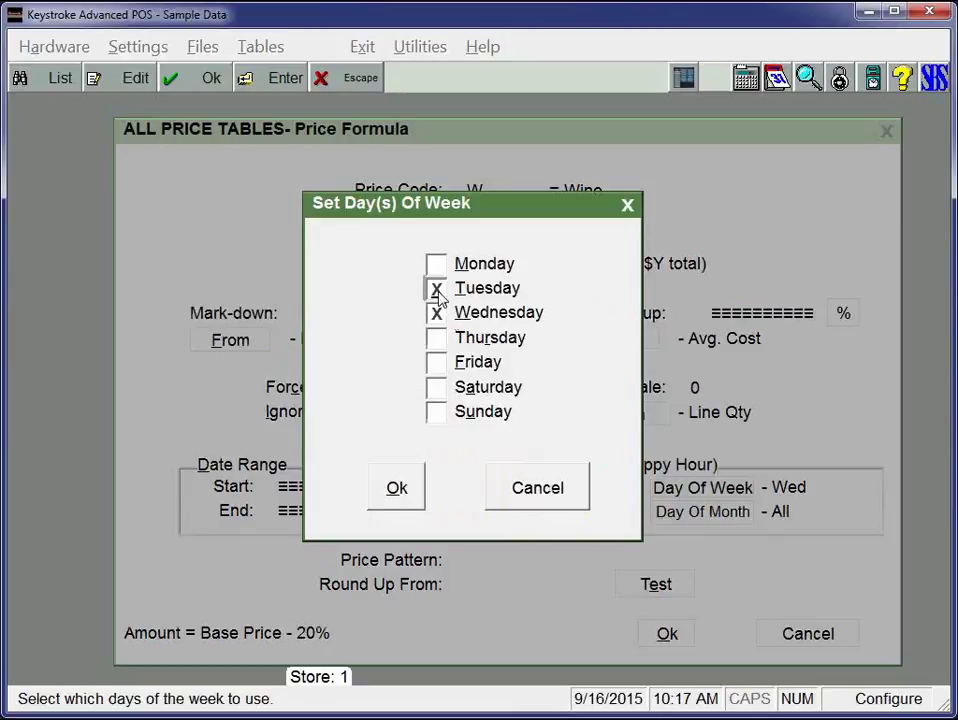
pyautogui.click(405, 489)
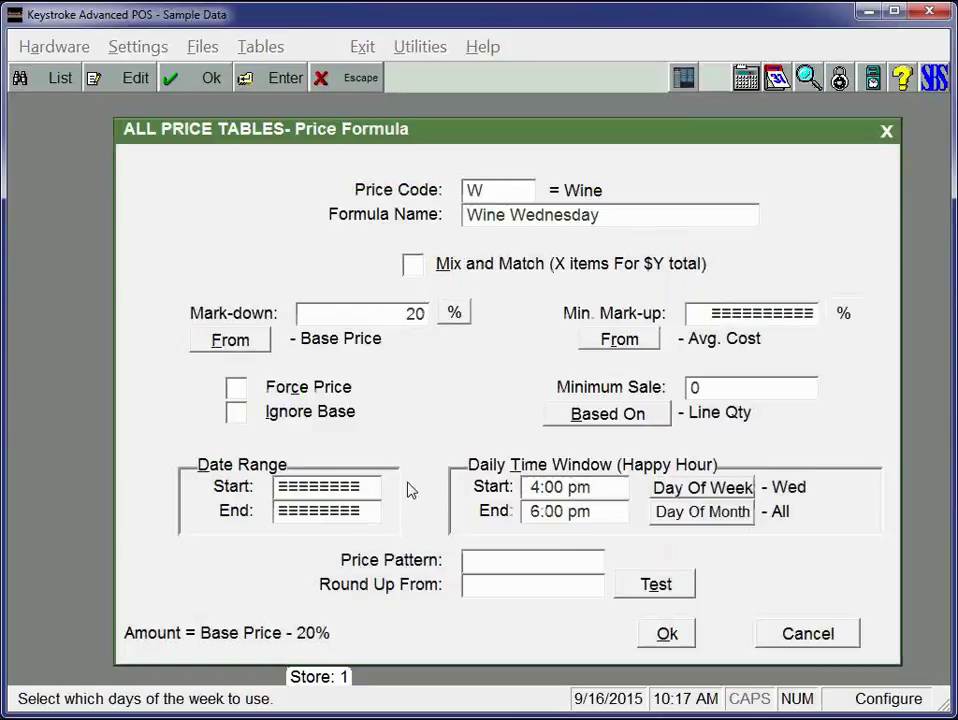
# - Set the daily start time to 10:00 am and save the Wine Wednesday formula
pyautogui.click(571, 487)
pyautogui.write('10a')
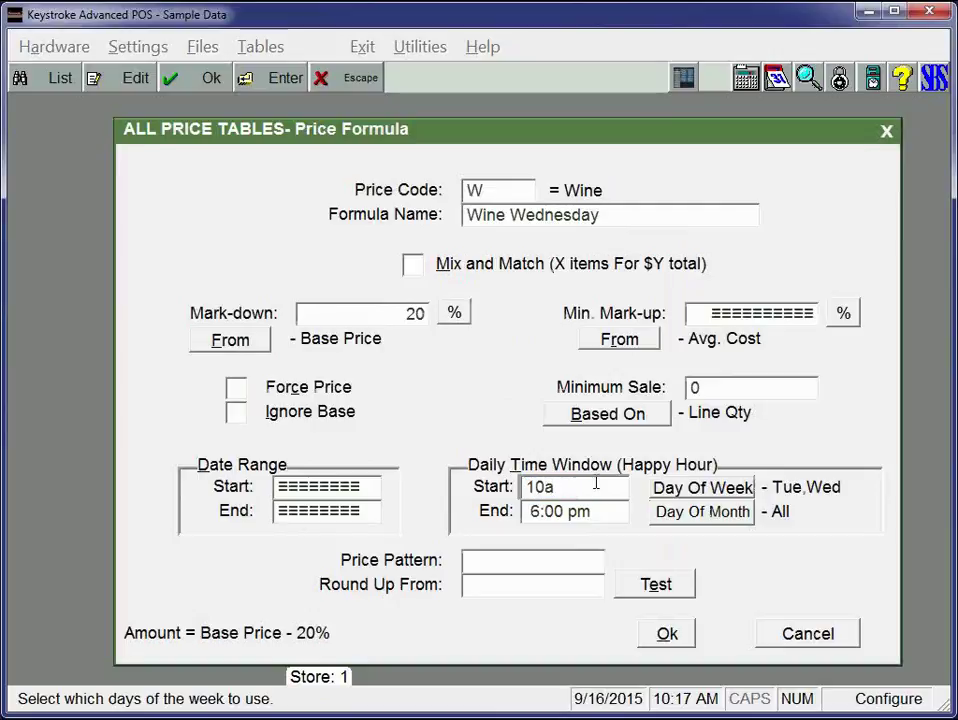
pyautogui.press('Tab')
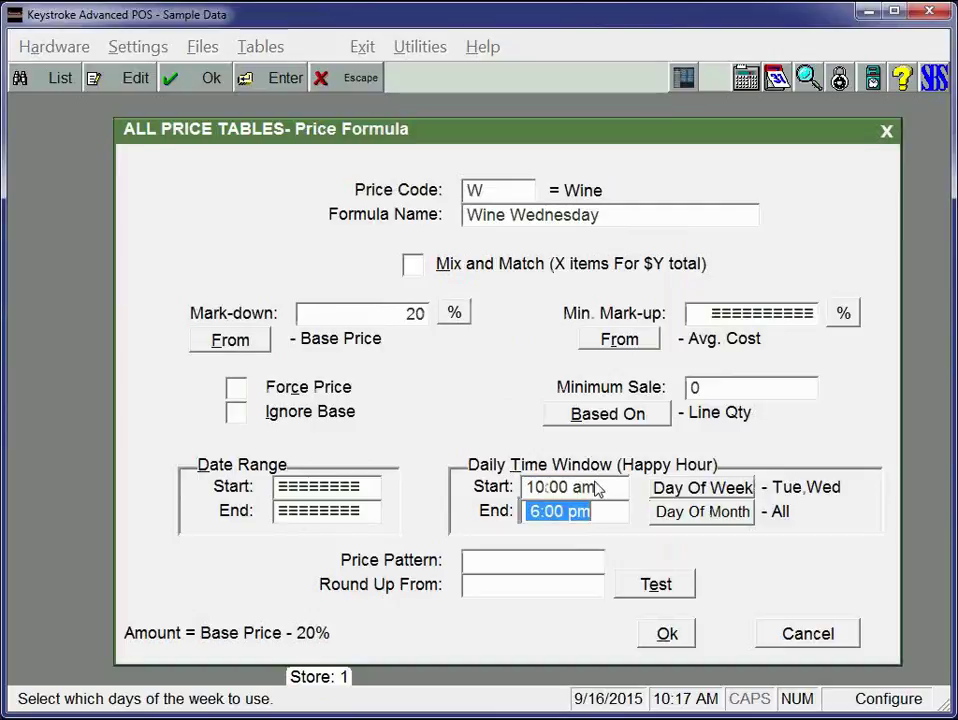
pyautogui.click(664, 634)
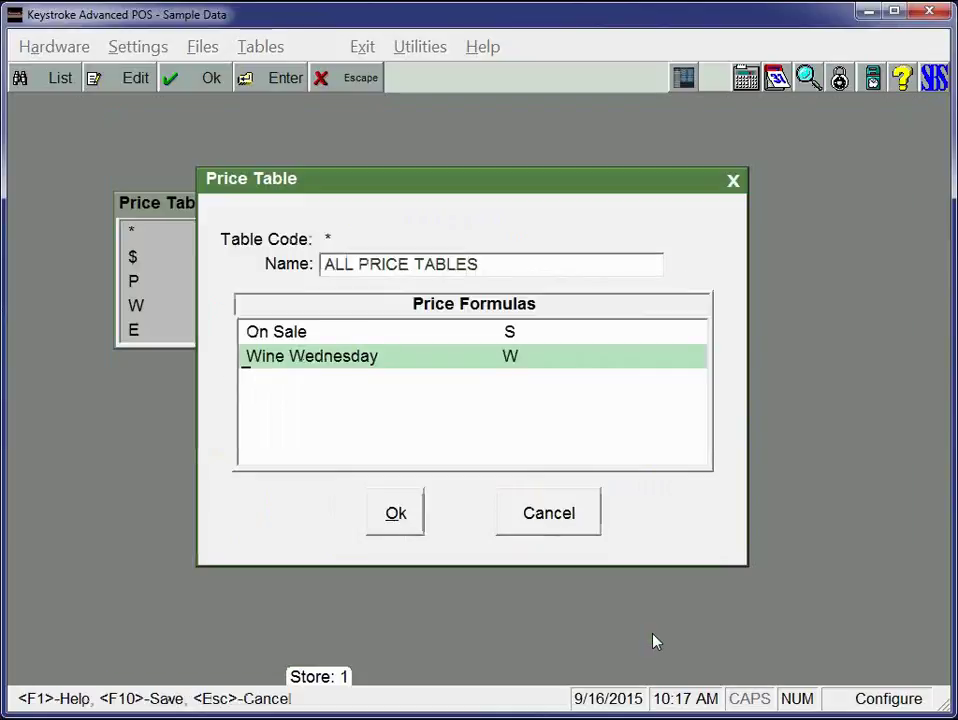
pyautogui.press('Escape')
# - Leave the price tables and start a Sales Manager invoice for the Cash customer
pyautogui.press('Escape')
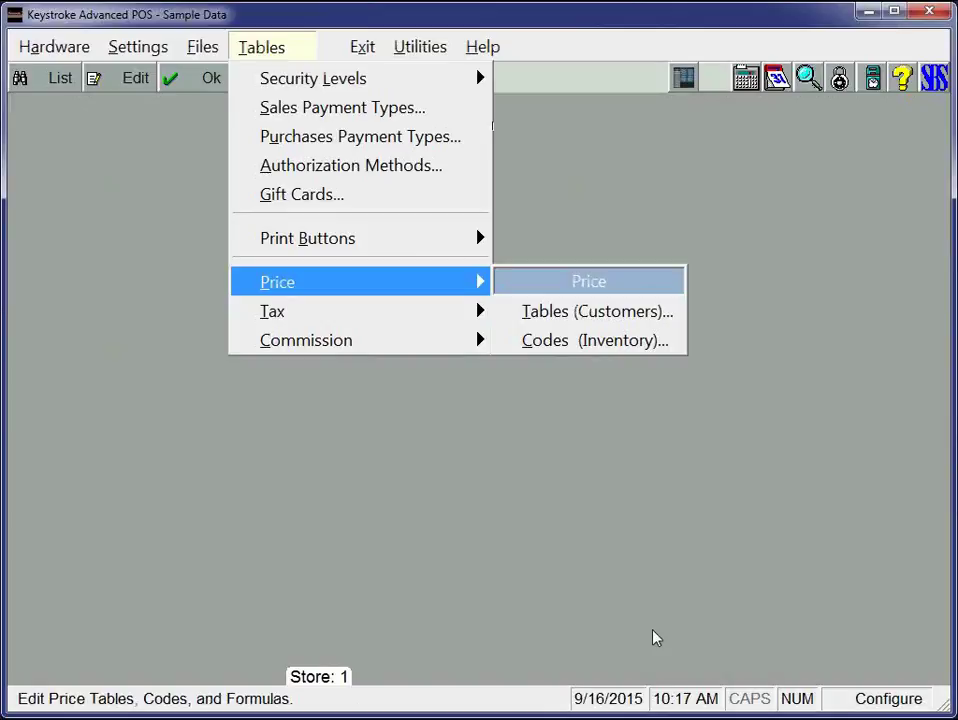
pyautogui.press('Escape')
pyautogui.press('Escape')
pyautogui.press('Right')
pyautogui.press('Down')
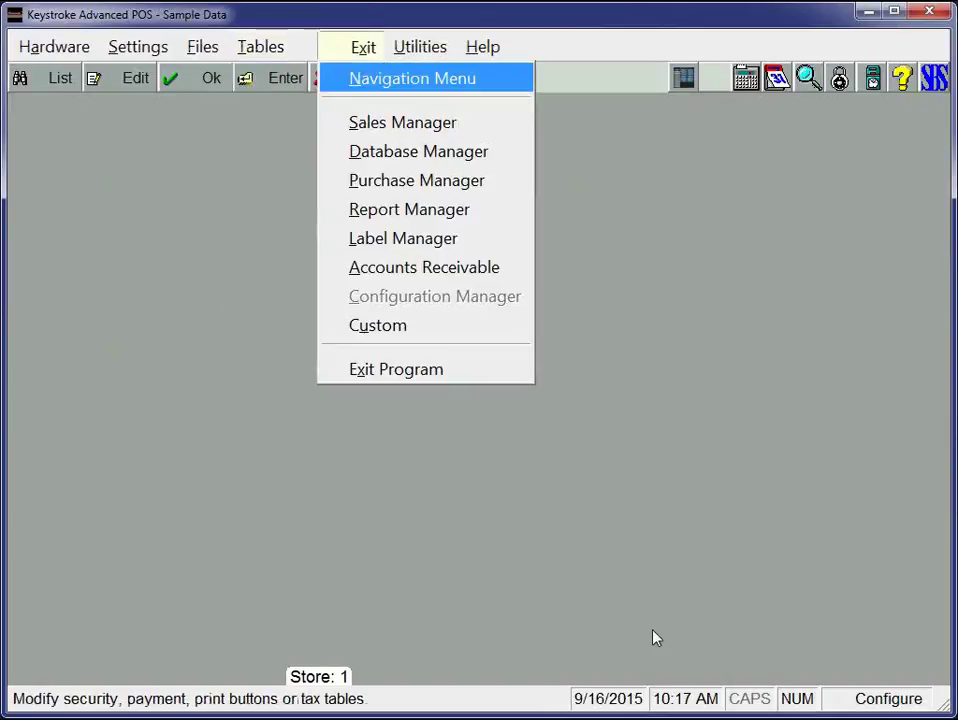
pyautogui.press('Down')
pyautogui.press('Return')
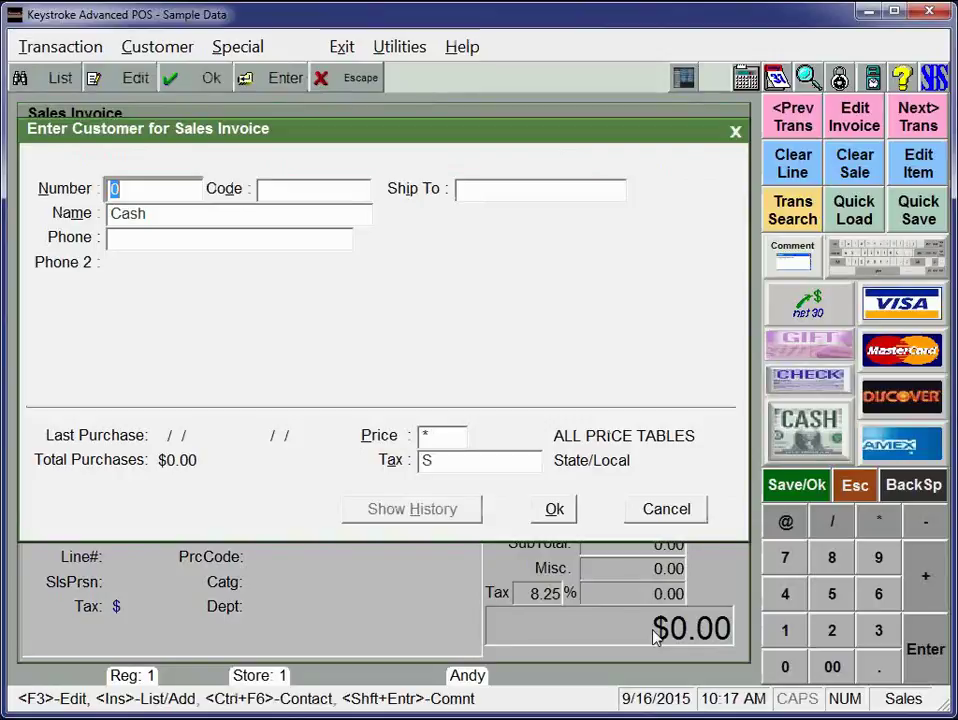
pyautogui.press('Return')
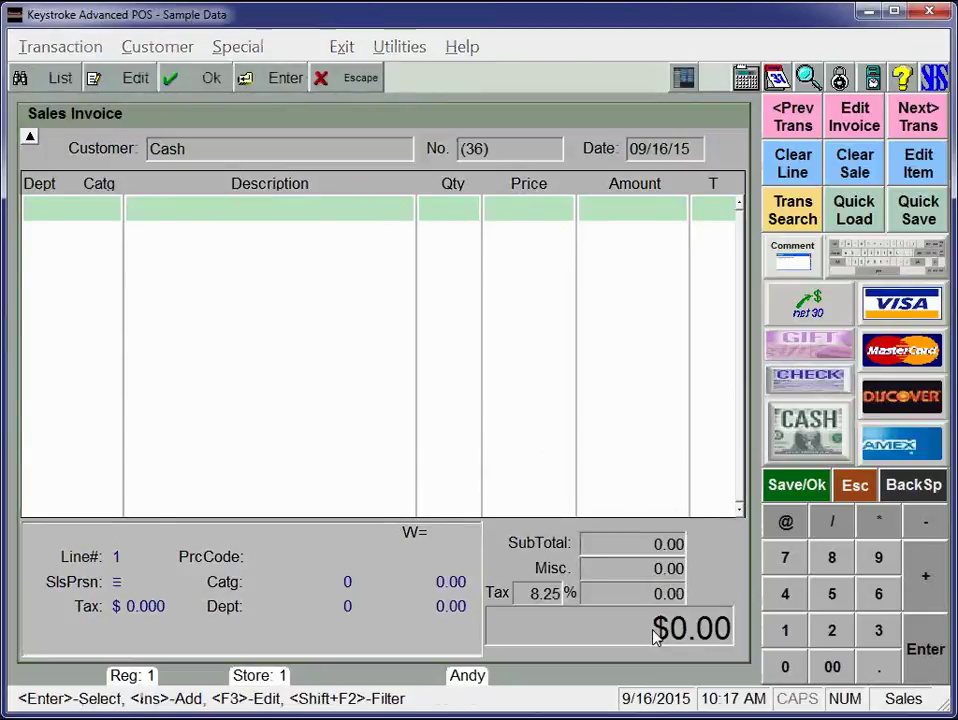
# - Add one 2007 Chardonnay at 16.00 with an over-21 birthdate, totalling $17.32, then exit the invoice
pyautogui.press('Return')
pyautogui.press('Down')
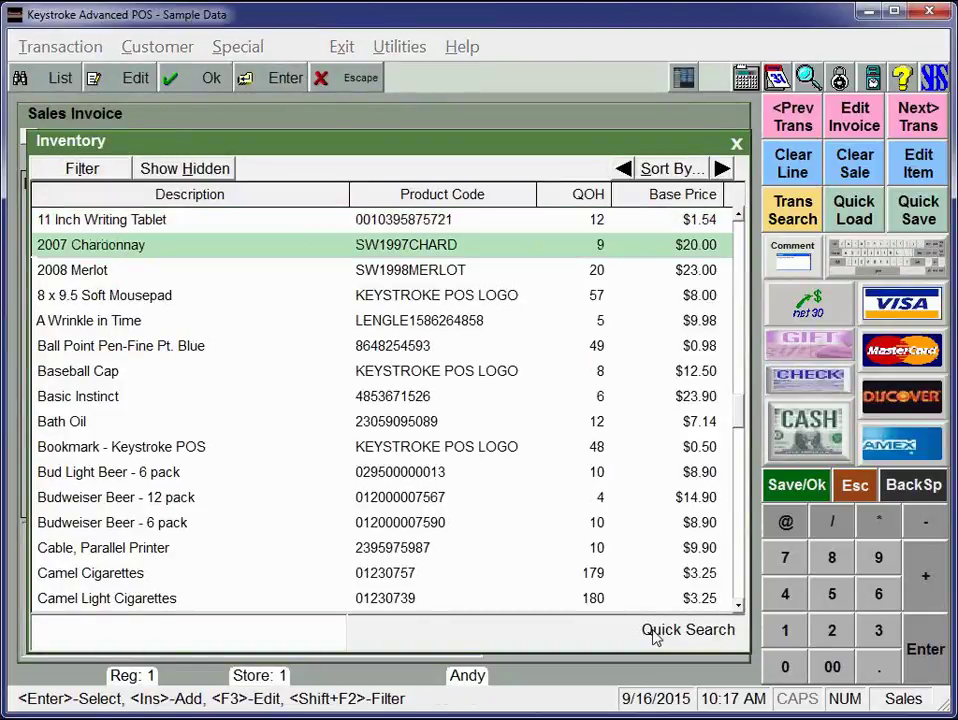
pyautogui.press('Return')
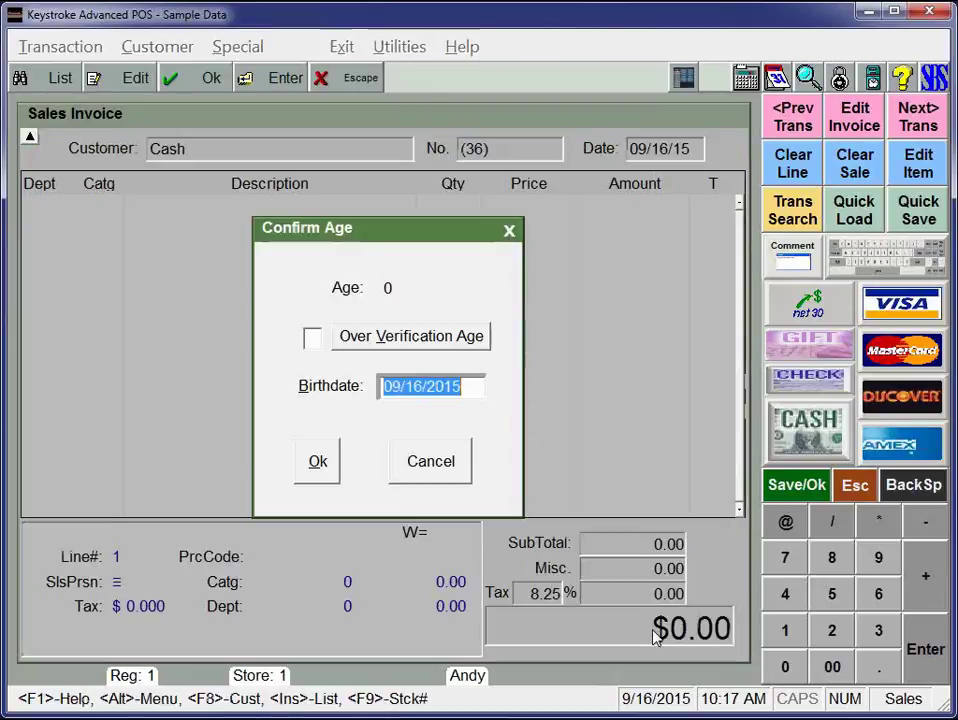
pyautogui.write('09161994')
pyautogui.press('Return')
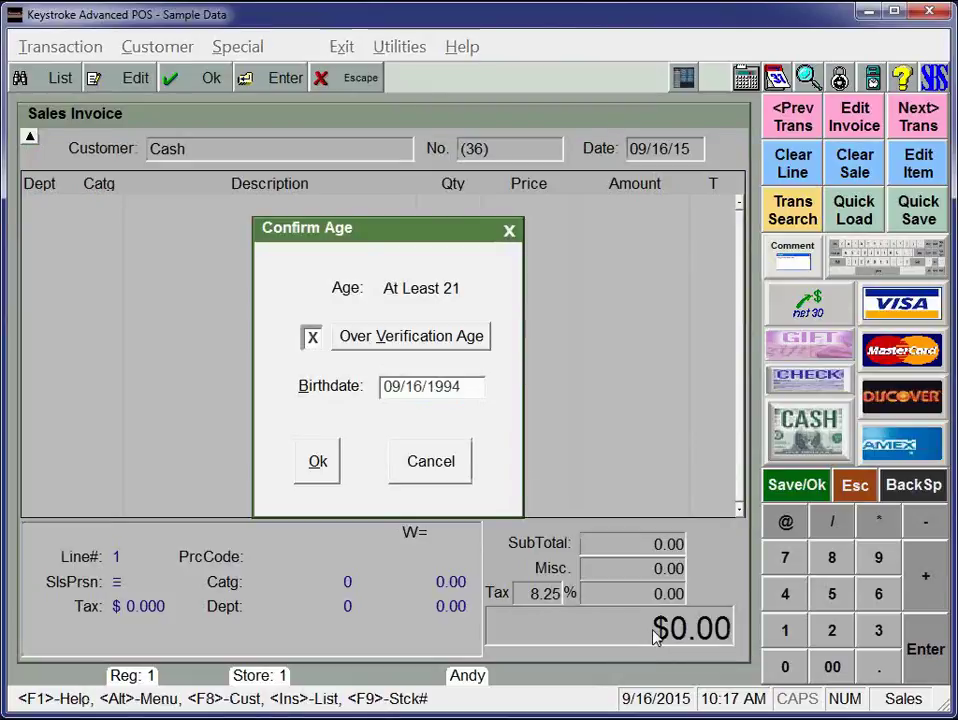
pyautogui.press('Return')
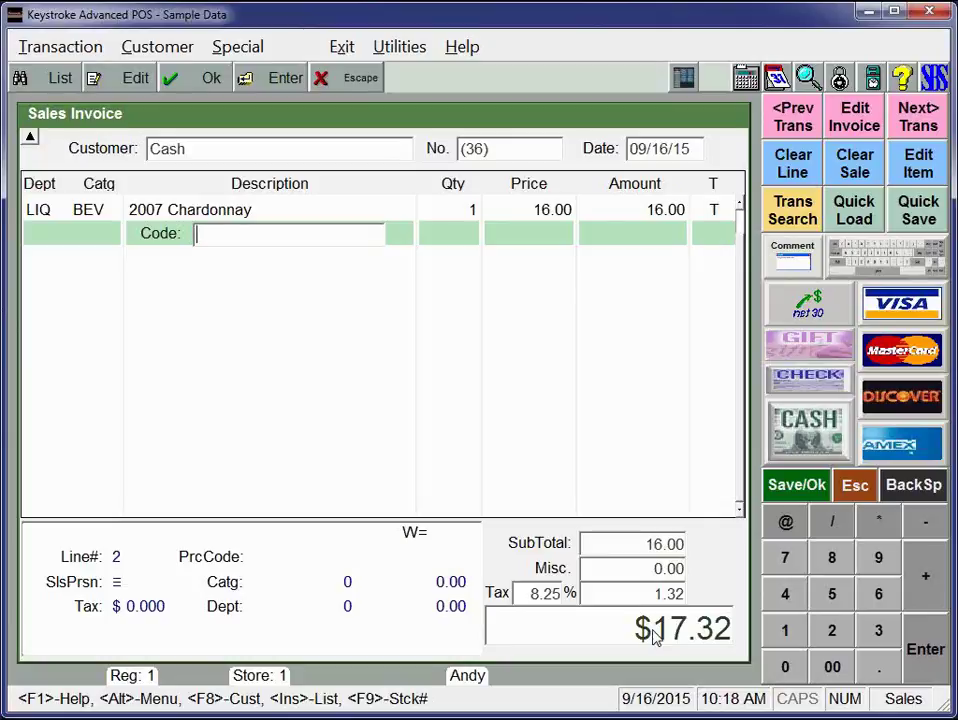
pyautogui.hotkey('alt', 'x')
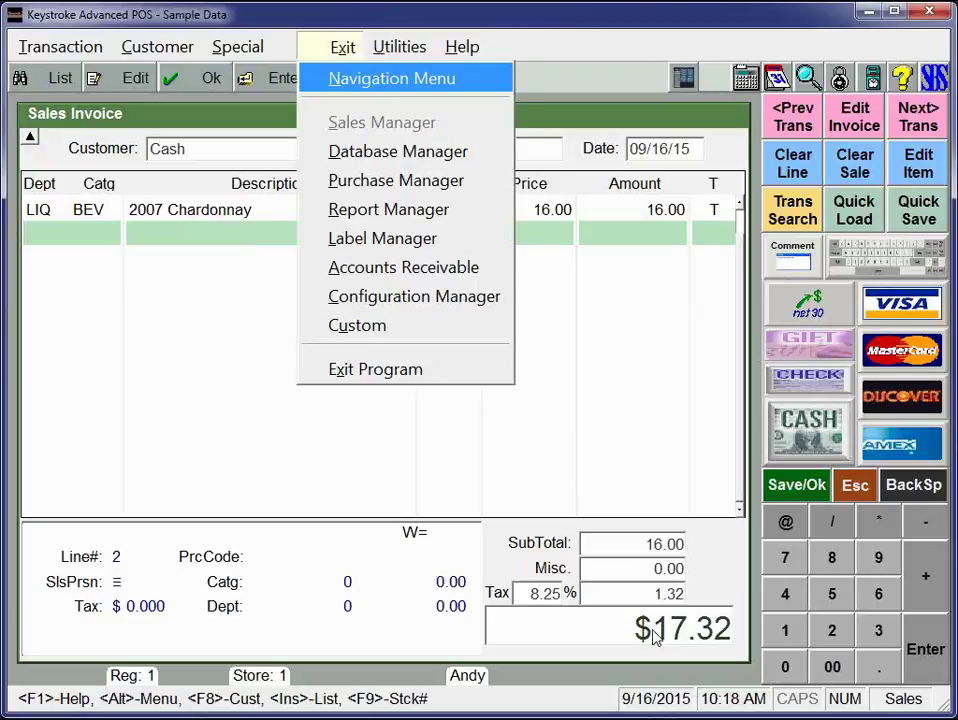
pyautogui.press('Return')
pyautogui.press('Return')
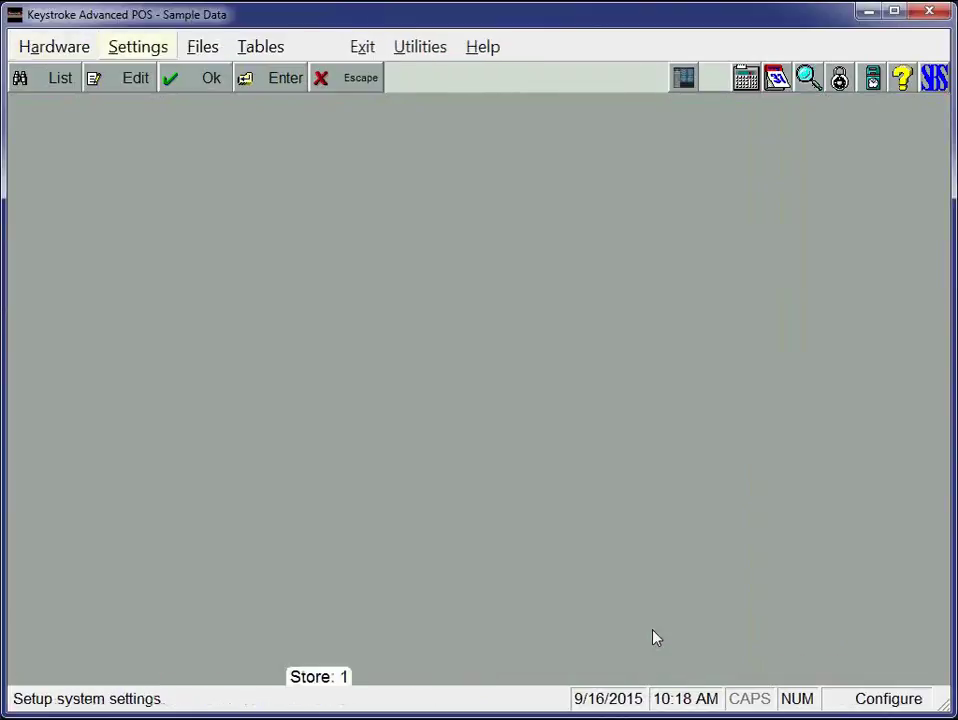
# - Discard the test sale and open the Price Adjustments ($) table under Tables > Price > Tables (Customers)
pyautogui.press('Right')
pyautogui.press('Right')
pyautogui.press('Down')
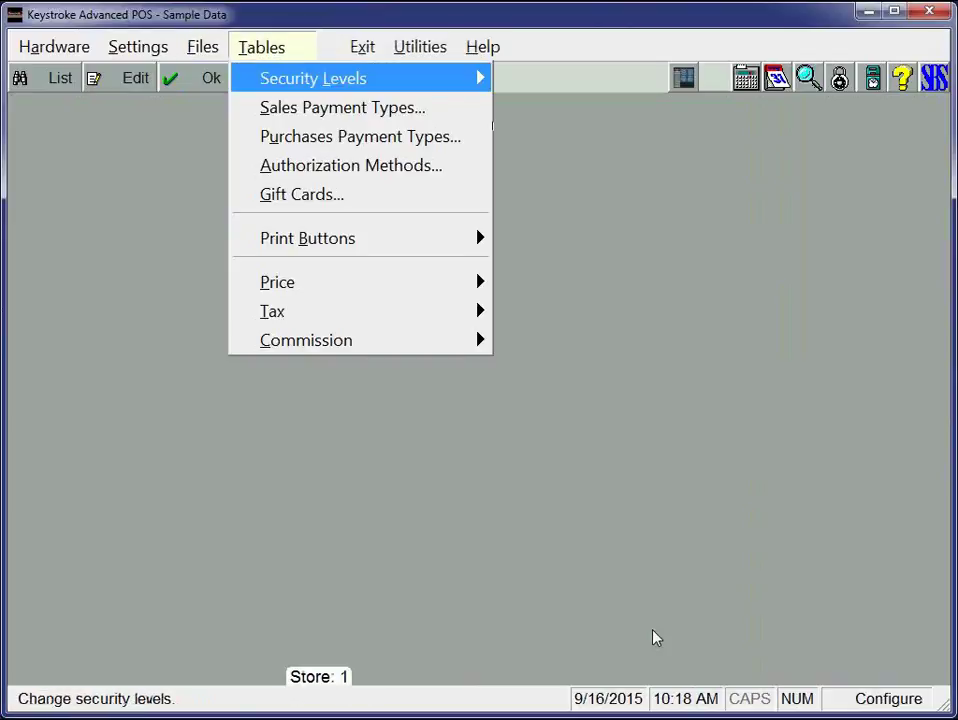
pyautogui.press('p')
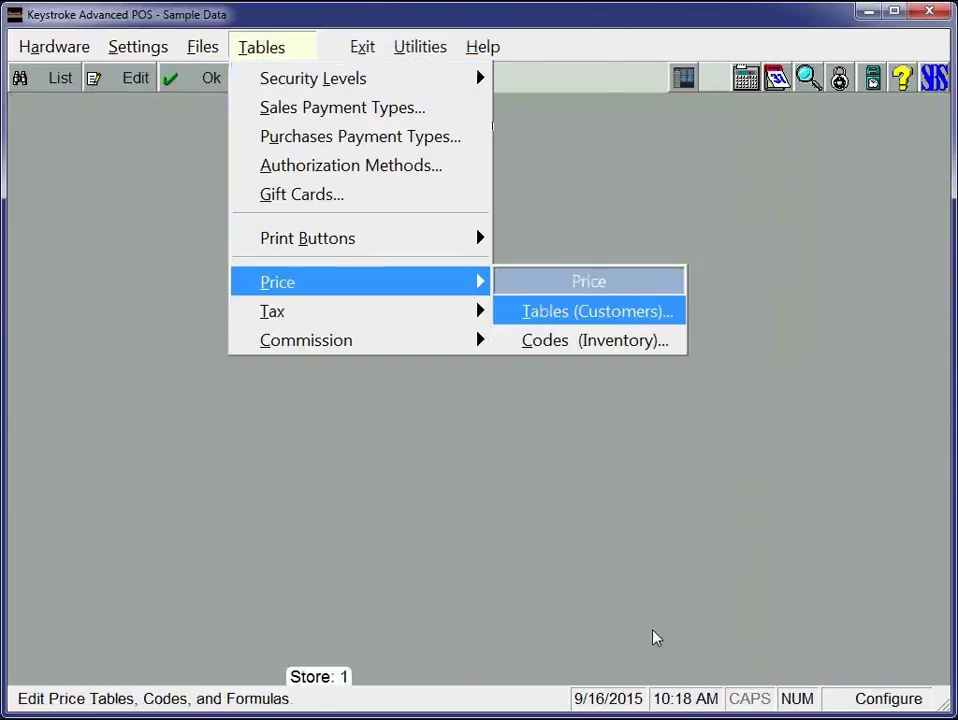
pyautogui.press('Return')
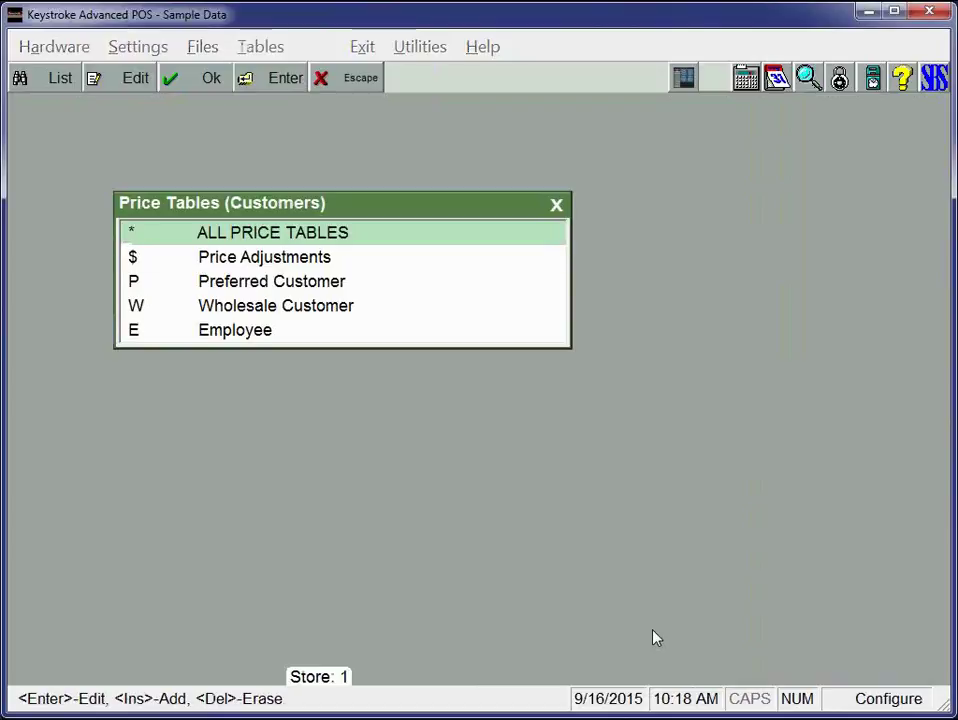
pyautogui.press('Down')
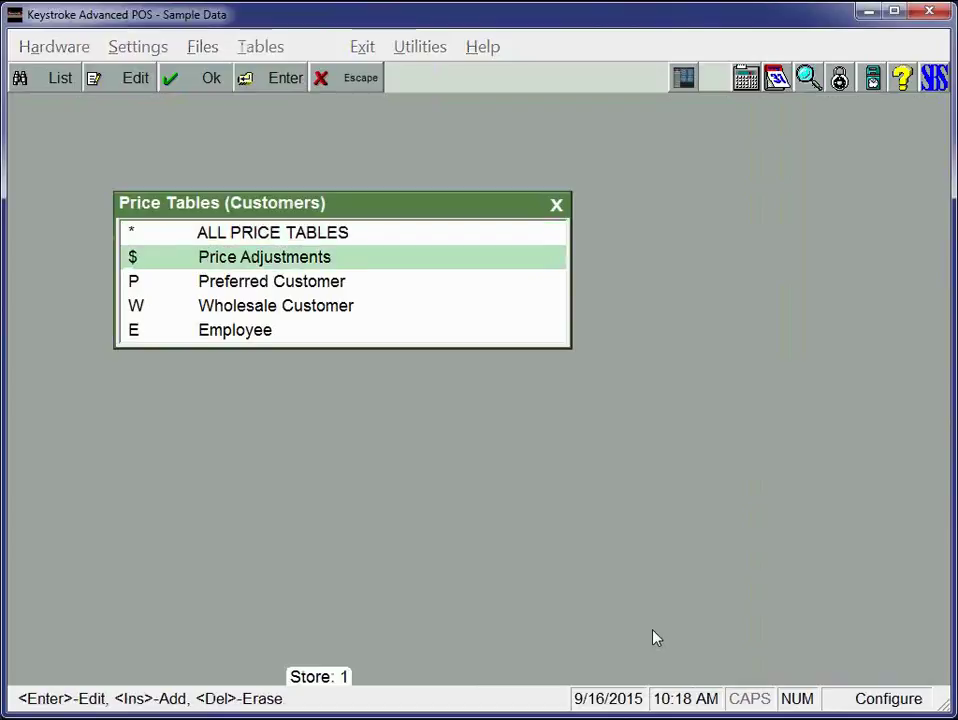
pyautogui.press('Return')
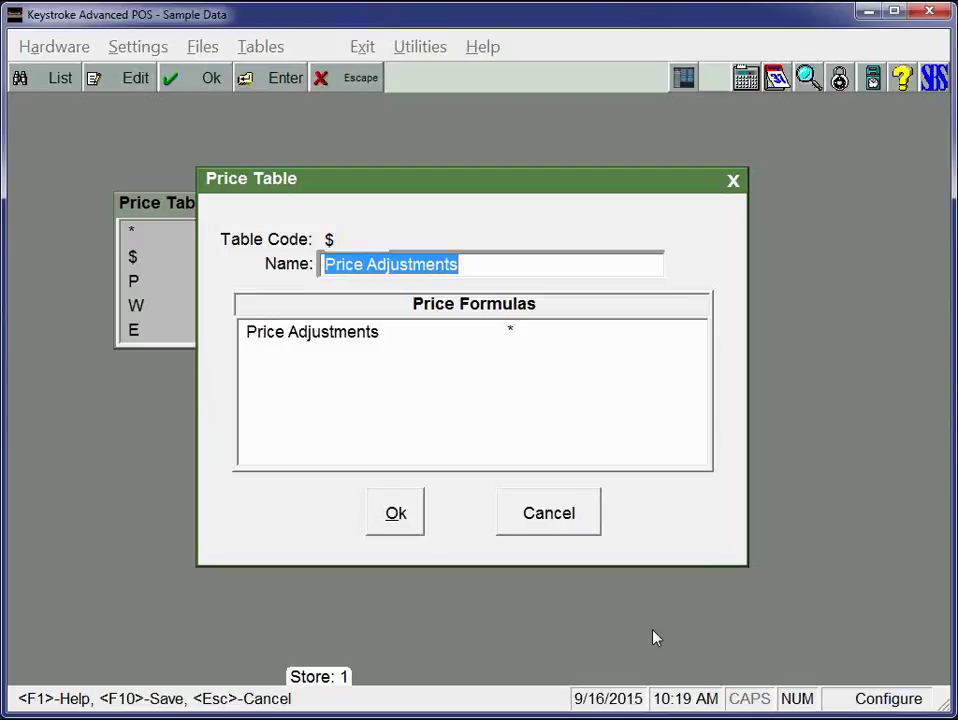
pyautogui.press('Tab')
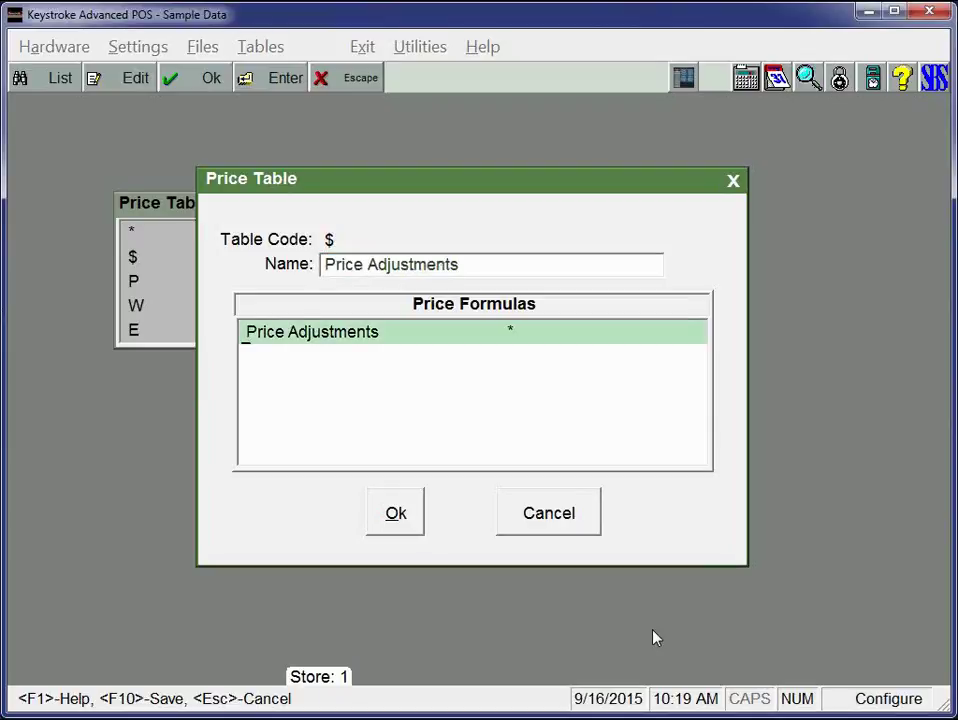
# - Keep Base Price as the mark-down basis, with price pattern X.99 rounding up from .50
pyautogui.press('Return')
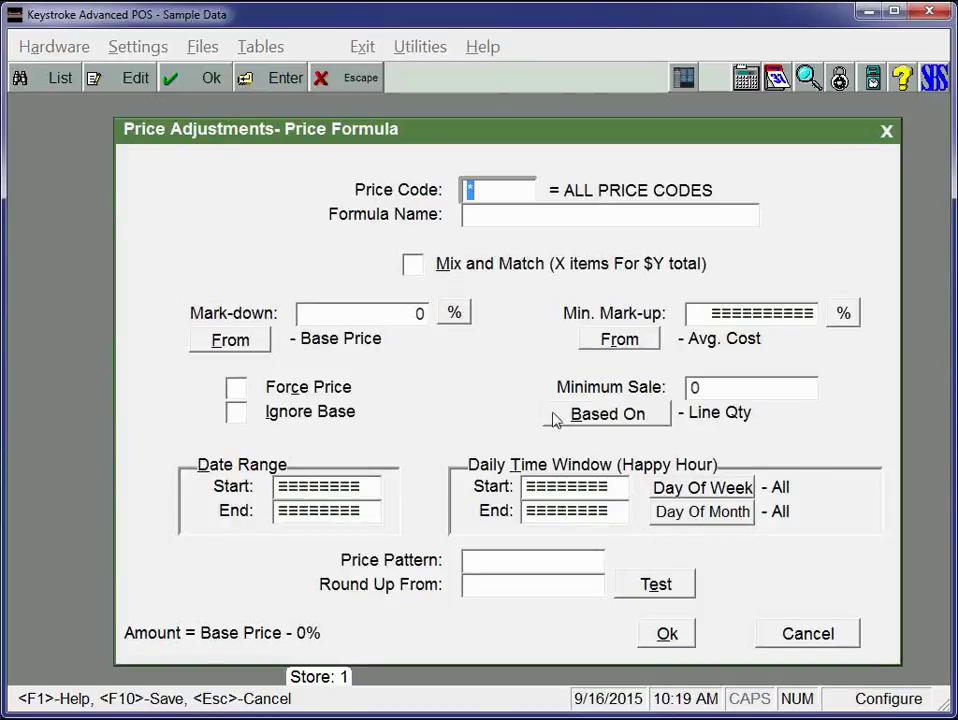
pyautogui.click(242, 340)
pyautogui.press('Return')
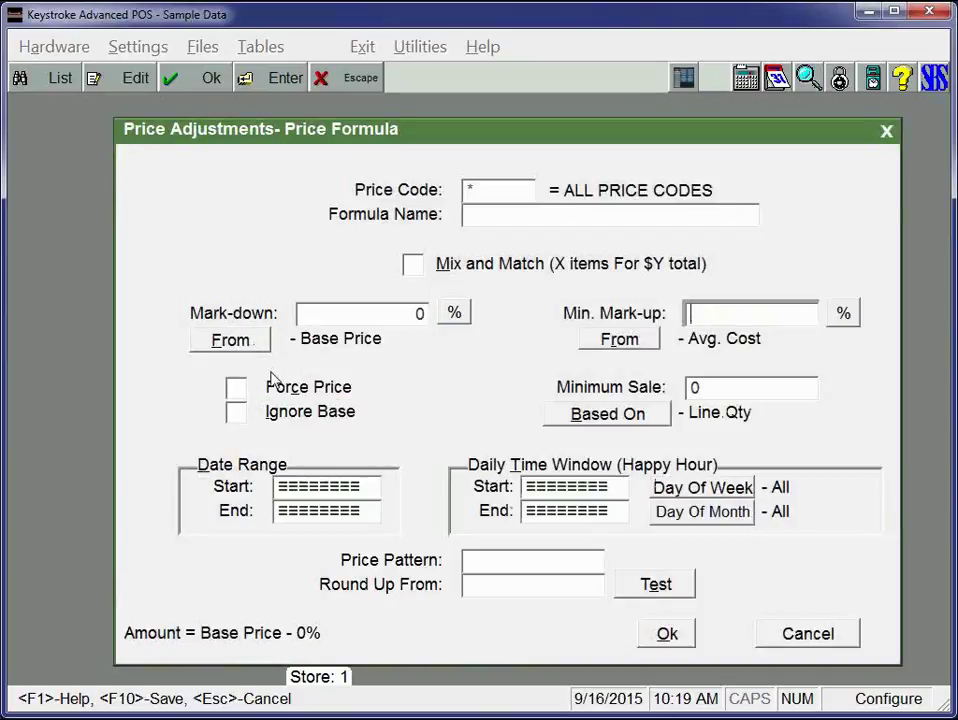
pyautogui.click(509, 566)
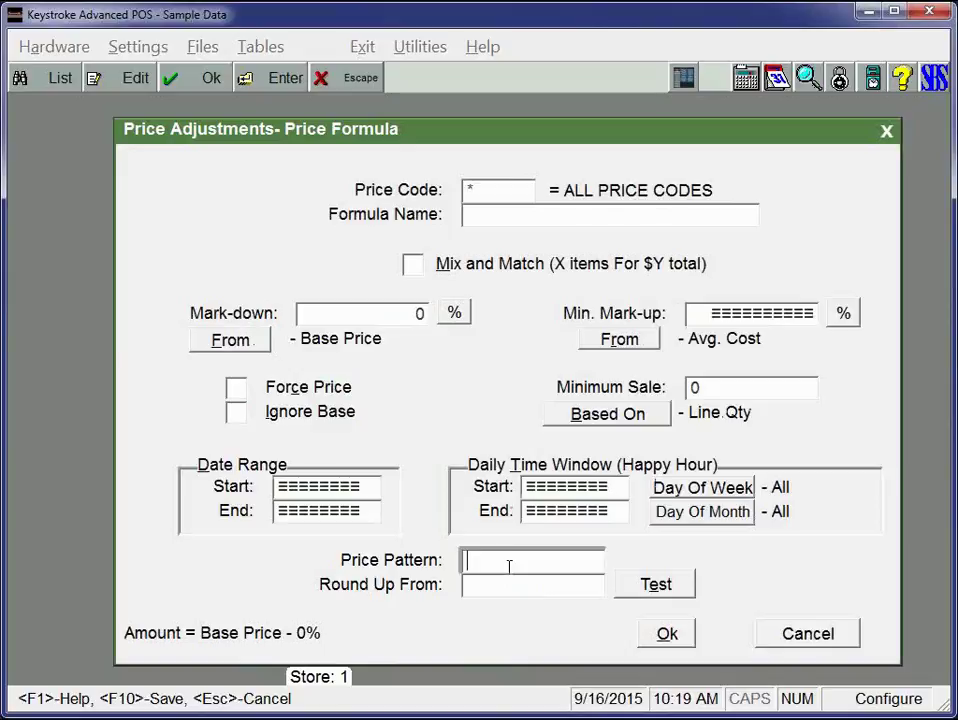
pyautogui.write('X.99')
pyautogui.press('Return')
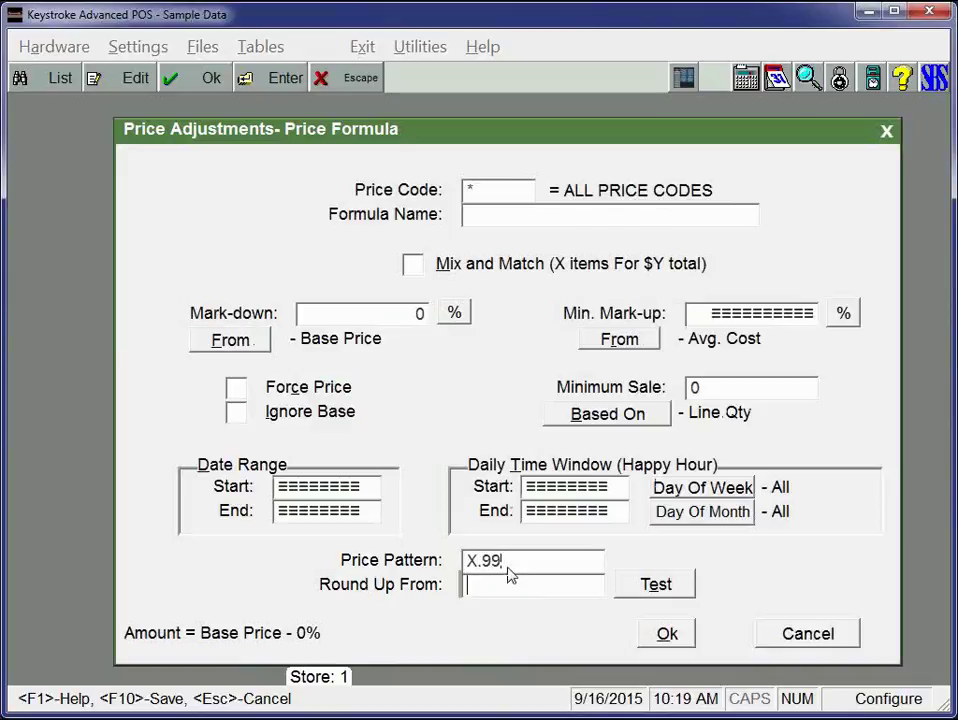
pyautogui.write('.50')
pyautogui.press('Return')
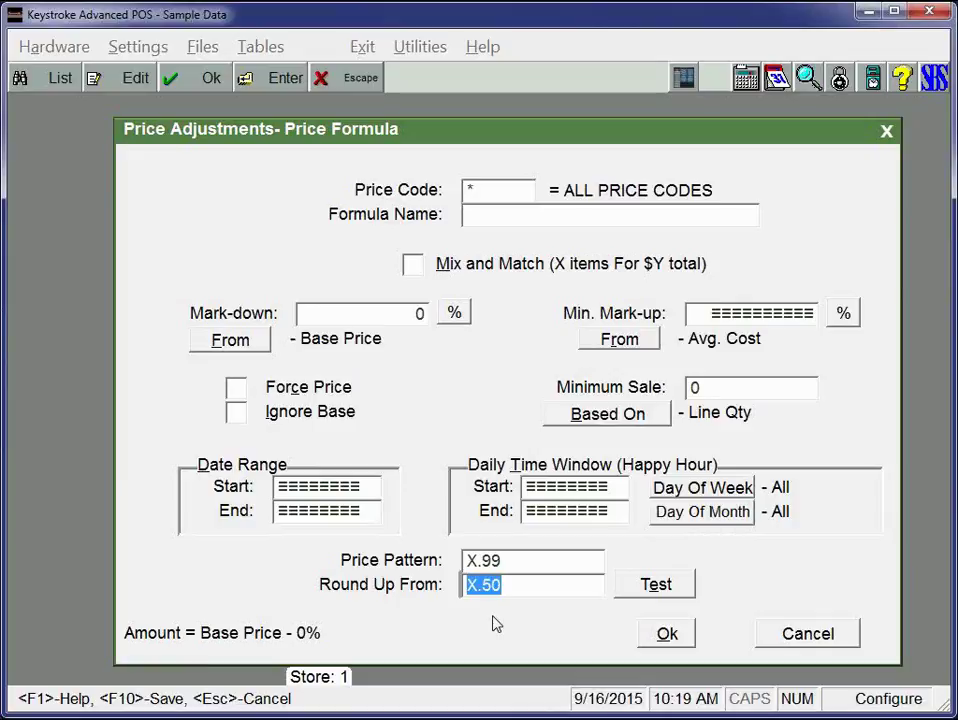
# - Test rounding with a 10.49 start price, which rounds down to $9.99
pyautogui.click(643, 585)
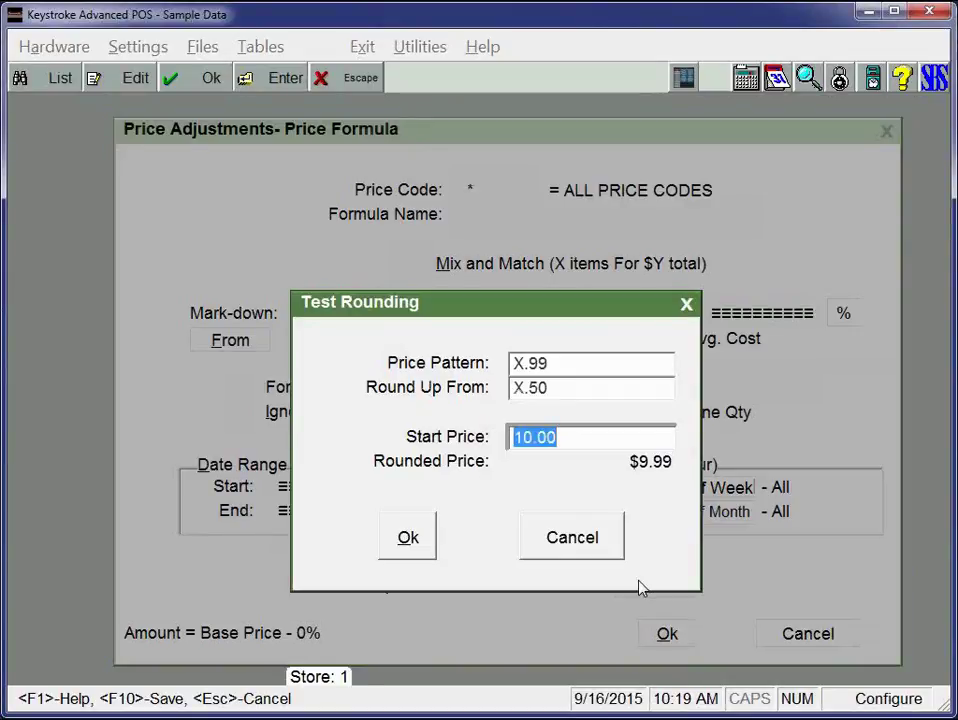
pyautogui.click(597, 446)
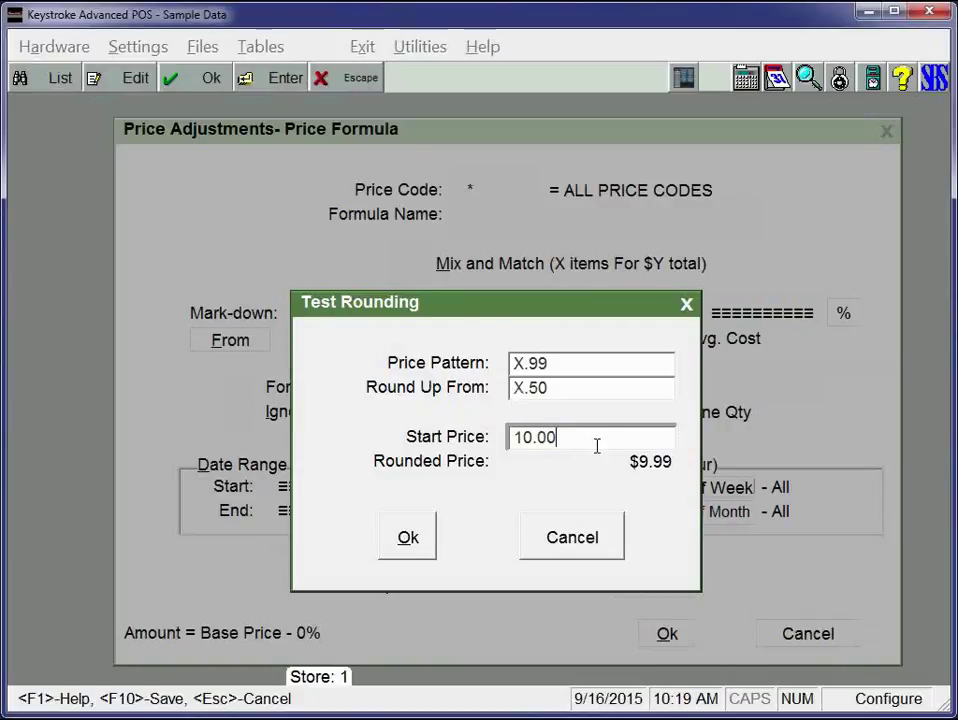
pyautogui.press('BackSpace')
pyautogui.press('BackSpace')
pyautogui.write('49')
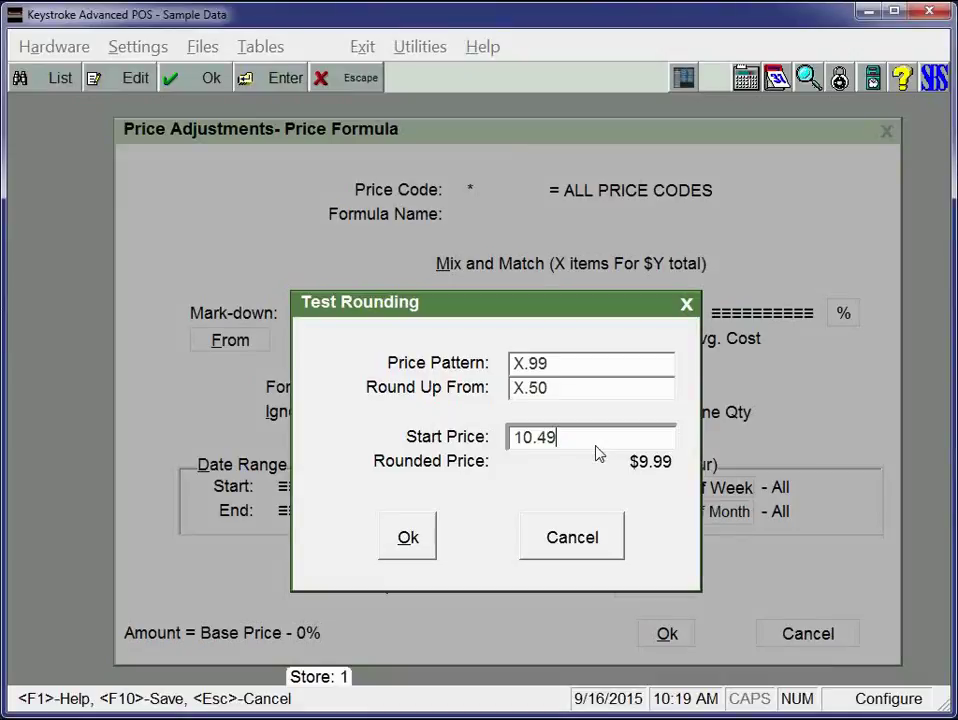
pyautogui.press('Return')
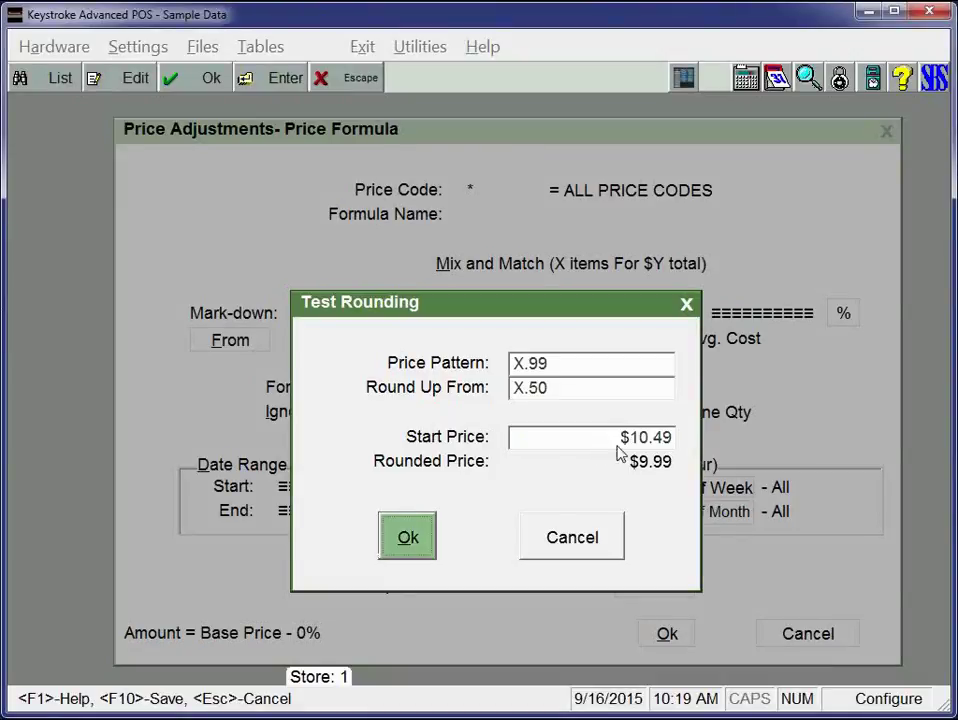
# - Change the test start price to 10.50, which rounds up to $10.99
pyautogui.click(654, 436)
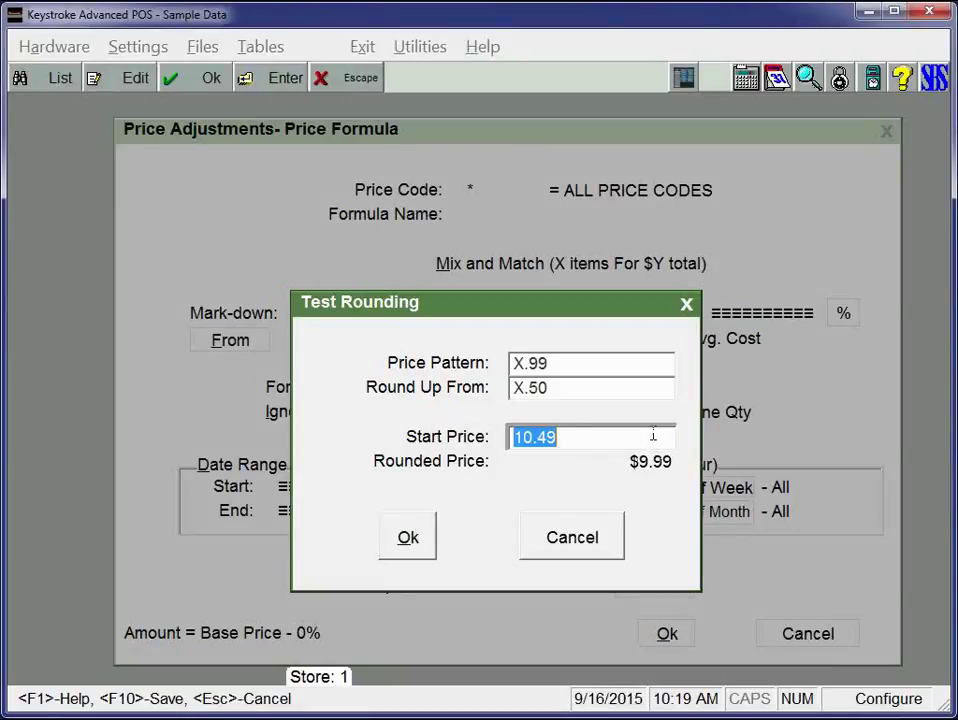
pyautogui.click(633, 436)
pyautogui.press('BackSpace')
pyautogui.press('BackSpace')
pyautogui.write('50')
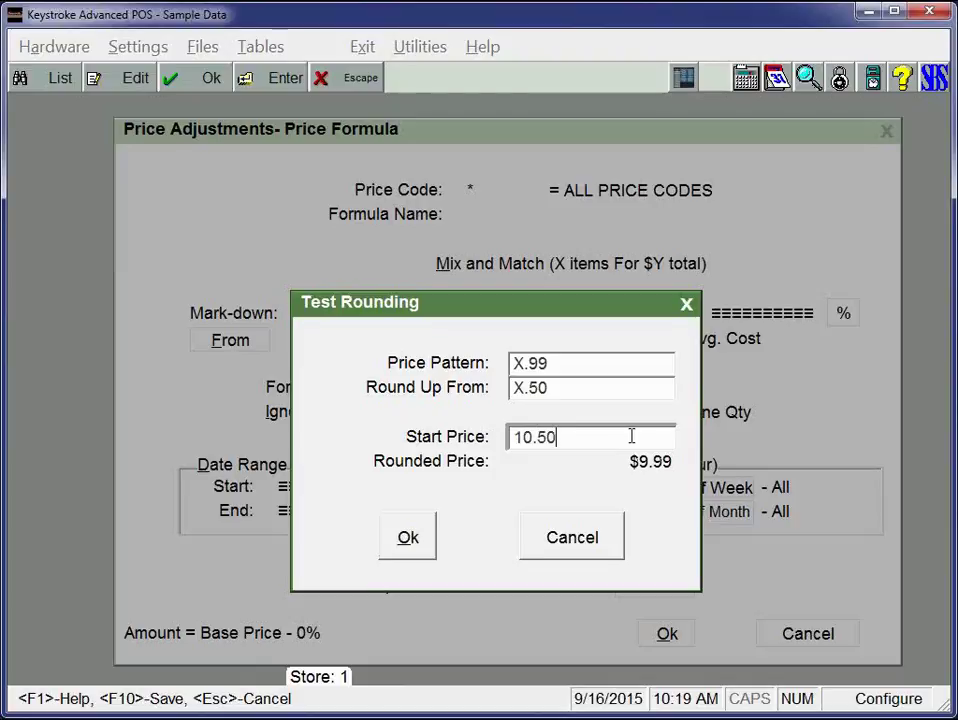
pyautogui.press('Return')
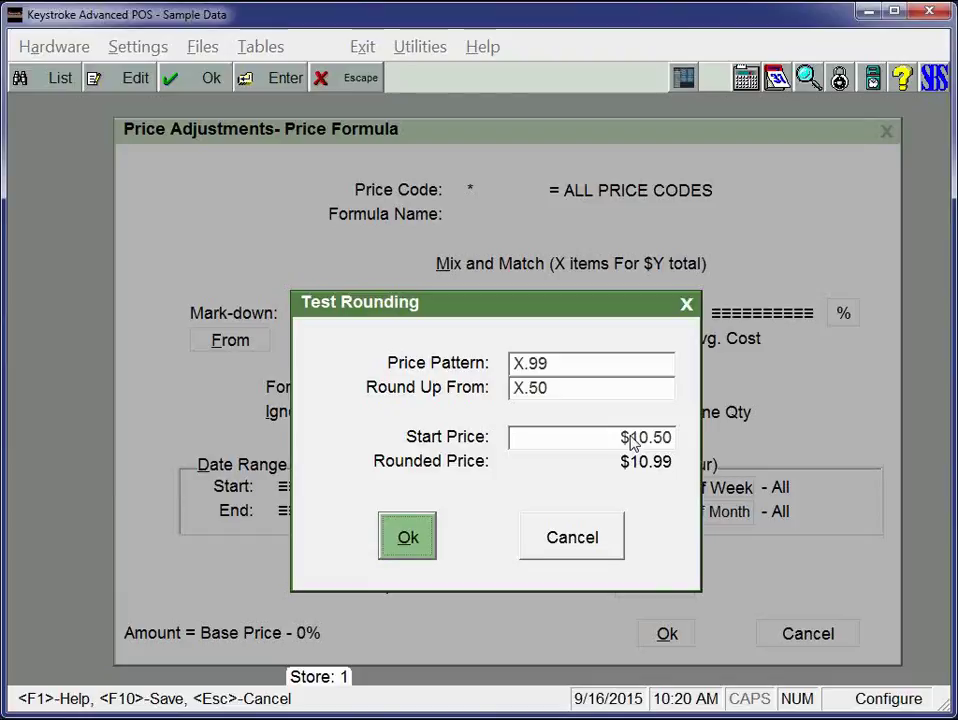
pyautogui.press('Return')
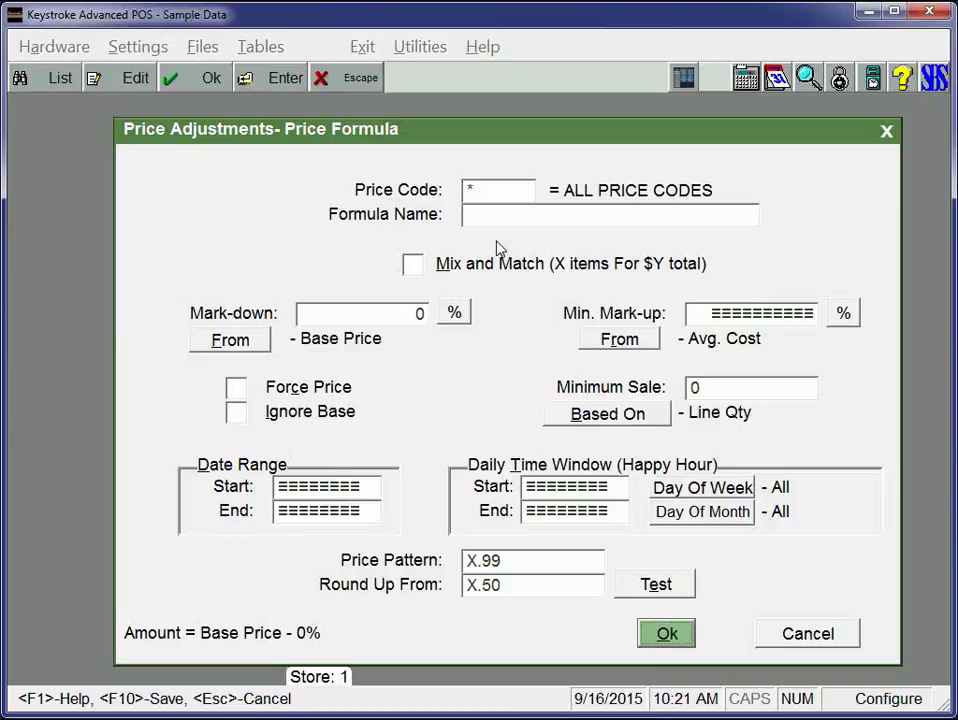
# - Create formula with price code B, name Bulk, and Mix and Match turned on
pyautogui.click(508, 192)
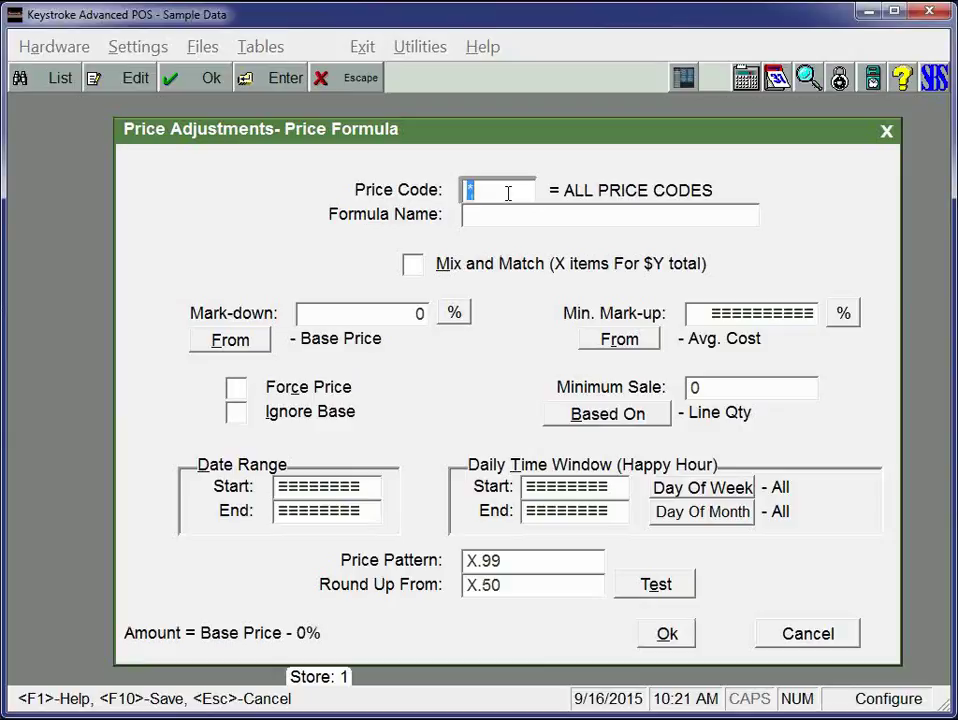
pyautogui.write('b')
pyautogui.press('Return')
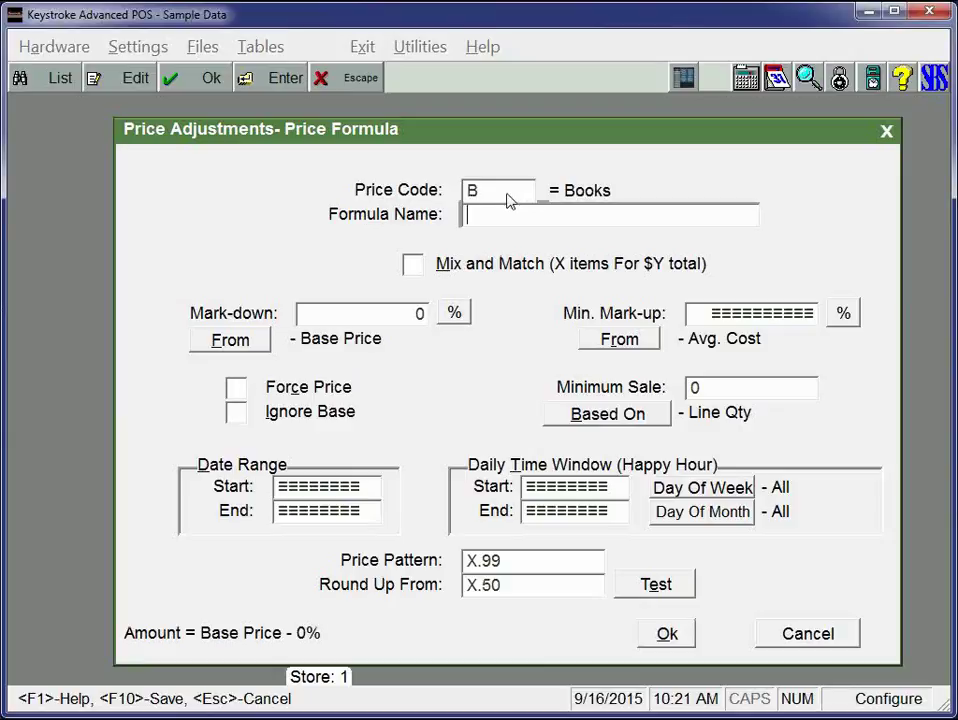
pyautogui.write('Bulk')
pyautogui.press('Return')
pyautogui.press('space')
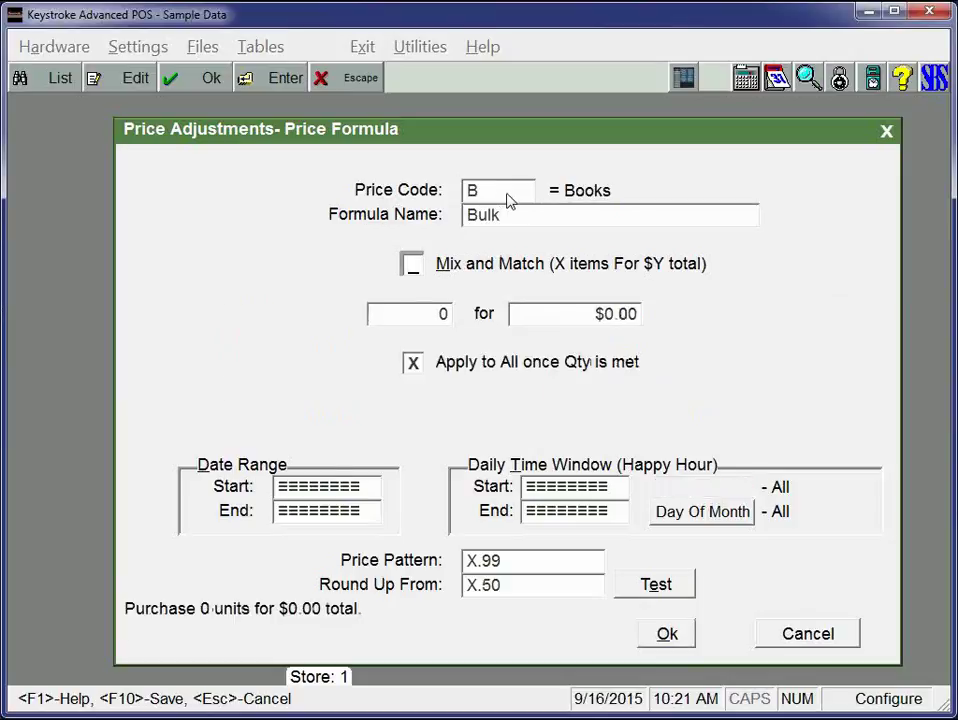
# - Price any 6 items at a $50.00 total, save the Bulk formula, and return to the slide show
pyautogui.click(443, 316)
pyautogui.write('6')
pyautogui.press('Return')
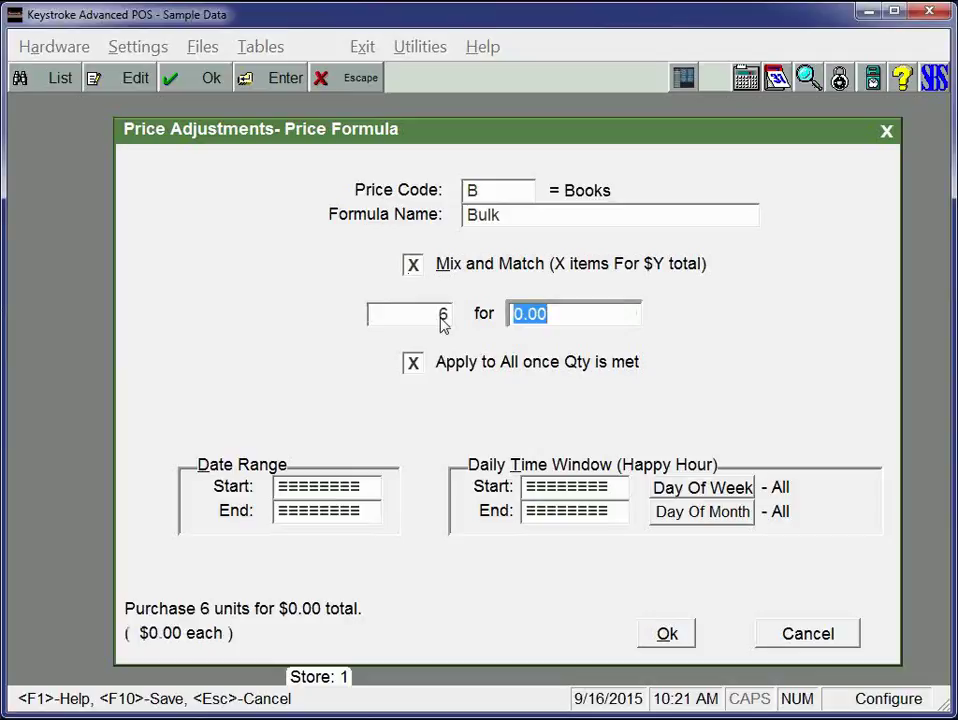
pyautogui.write('50')
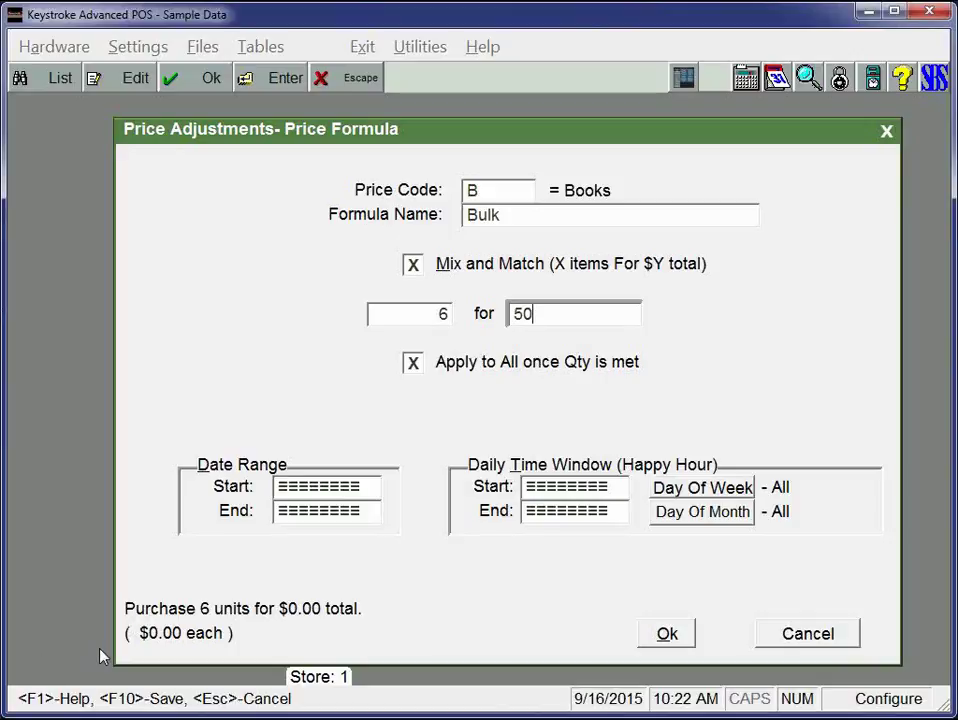
pyautogui.press('Return')
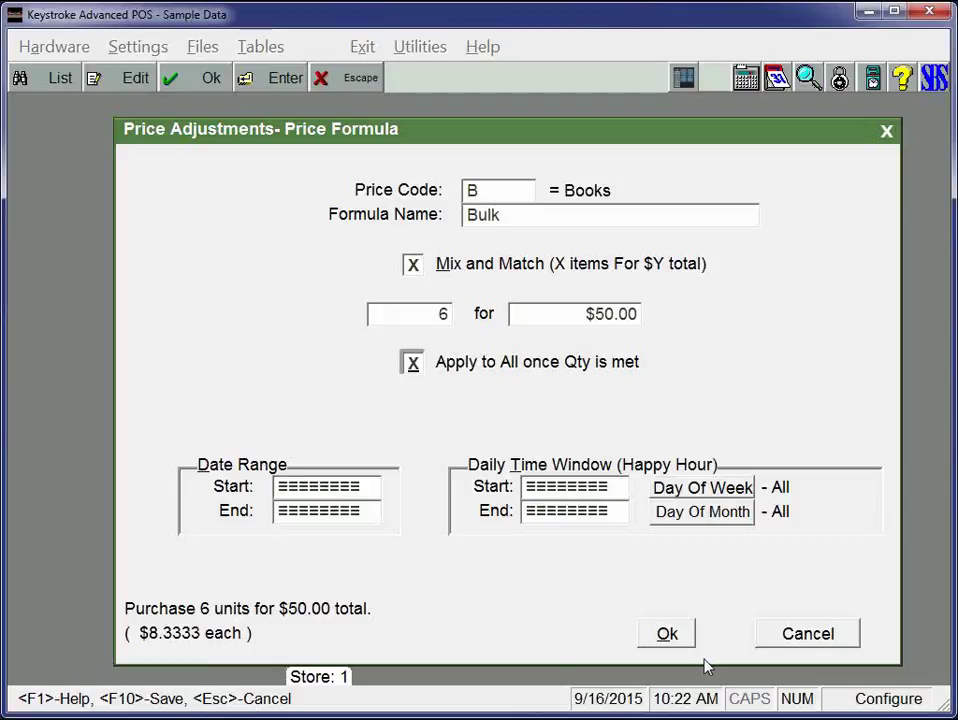
pyautogui.click(678, 640)
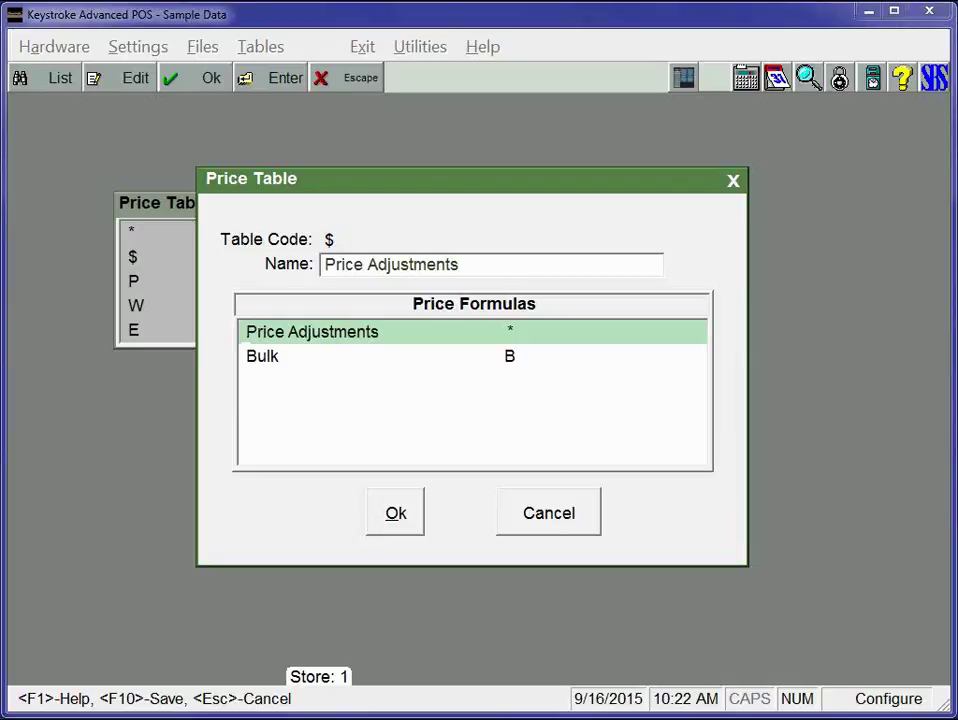
pyautogui.hotkey('alt', 'Tab')
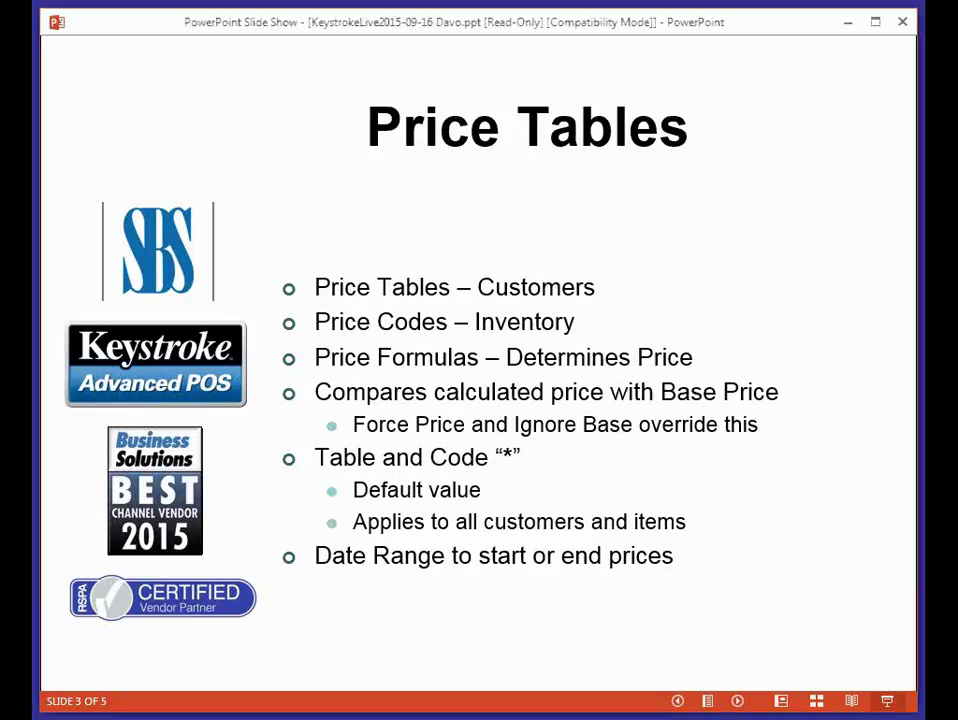
# - Advance the slide show to slide 4, Mix and Match Pricing
pyautogui.press('Right')
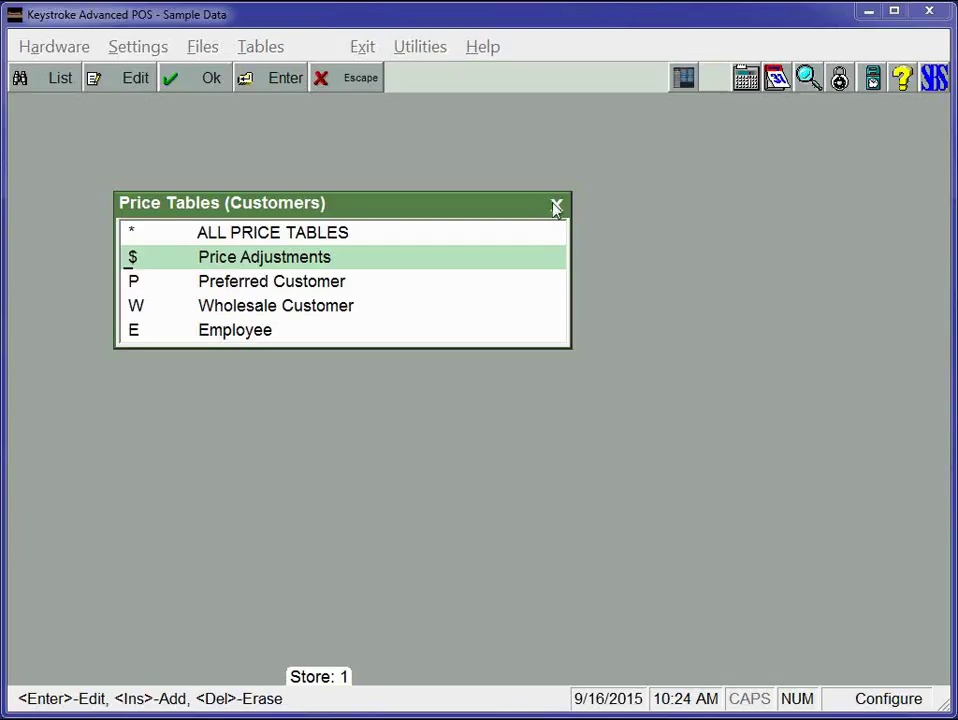
# - Open the sales invoice and view the printer line's 20% discount, then show the closing slide
pyautogui.press('Escape')
pyautogui.moveTo(368, 60)
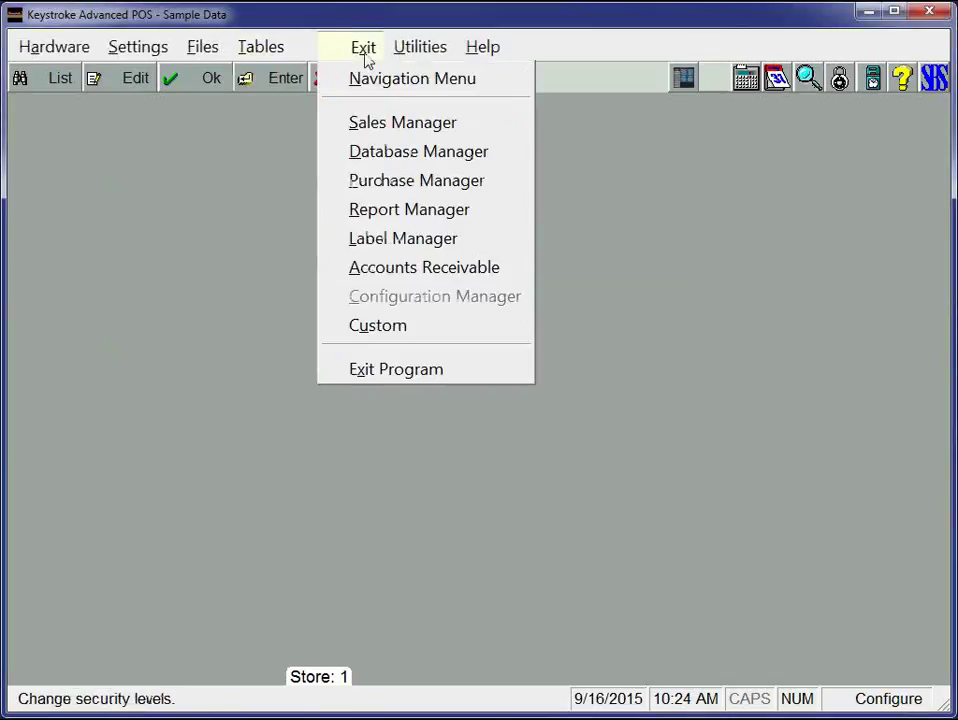
pyautogui.click(368, 122)
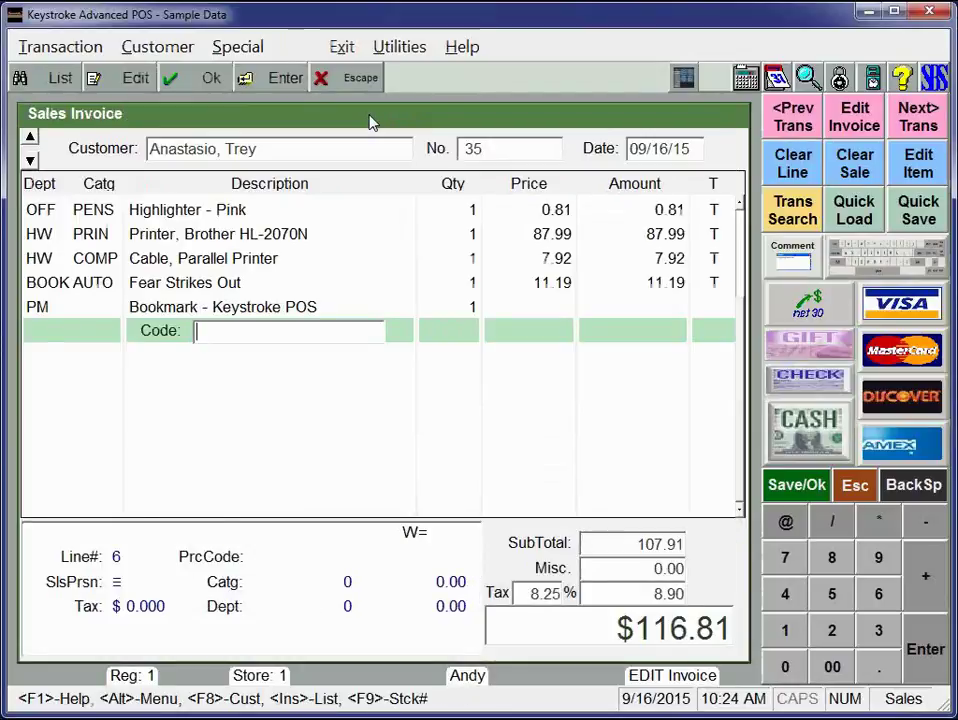
pyautogui.press('Up')
pyautogui.press('Up')
pyautogui.press('Up')
pyautogui.press('Up')
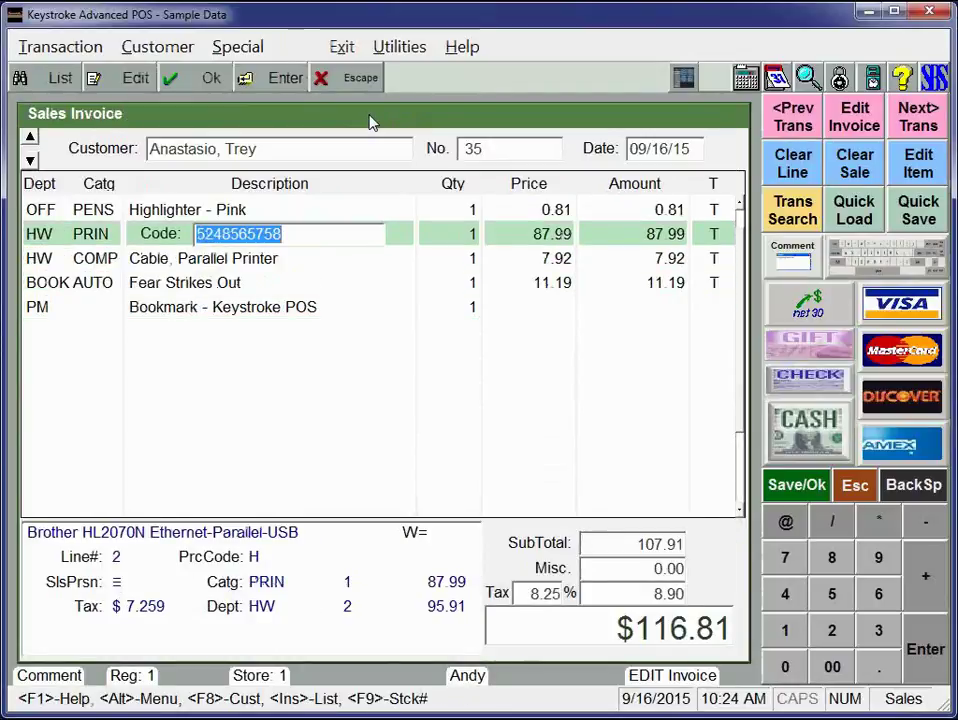
pyautogui.hotkey('ctrl', 'd')
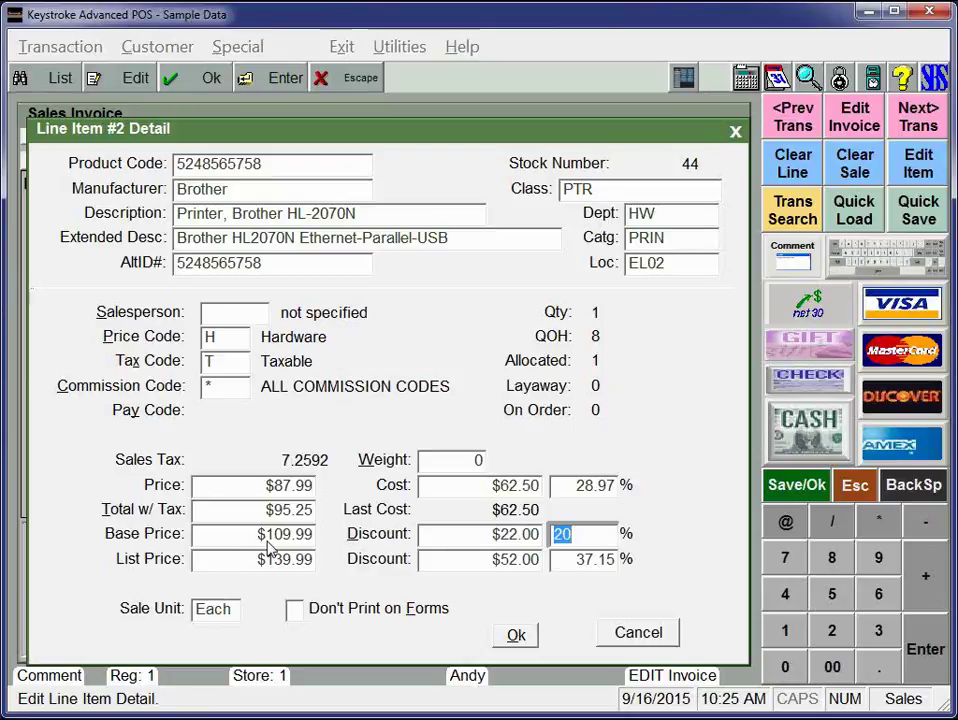
pyautogui.press('Return')
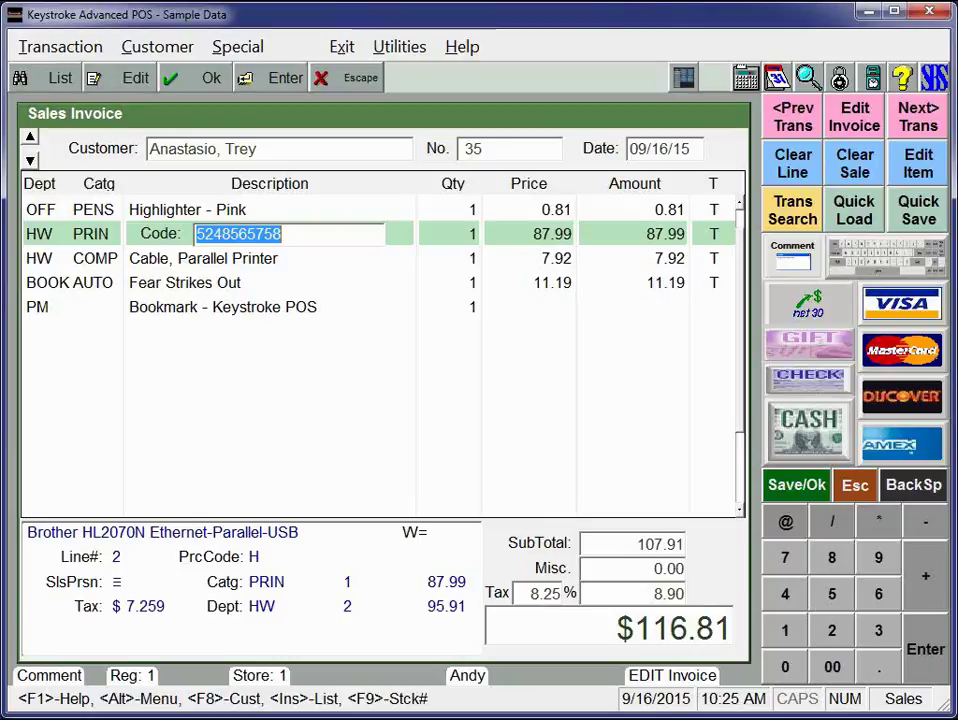
pyautogui.hotkey('alt', 'Tab')
pyautogui.press('Right')
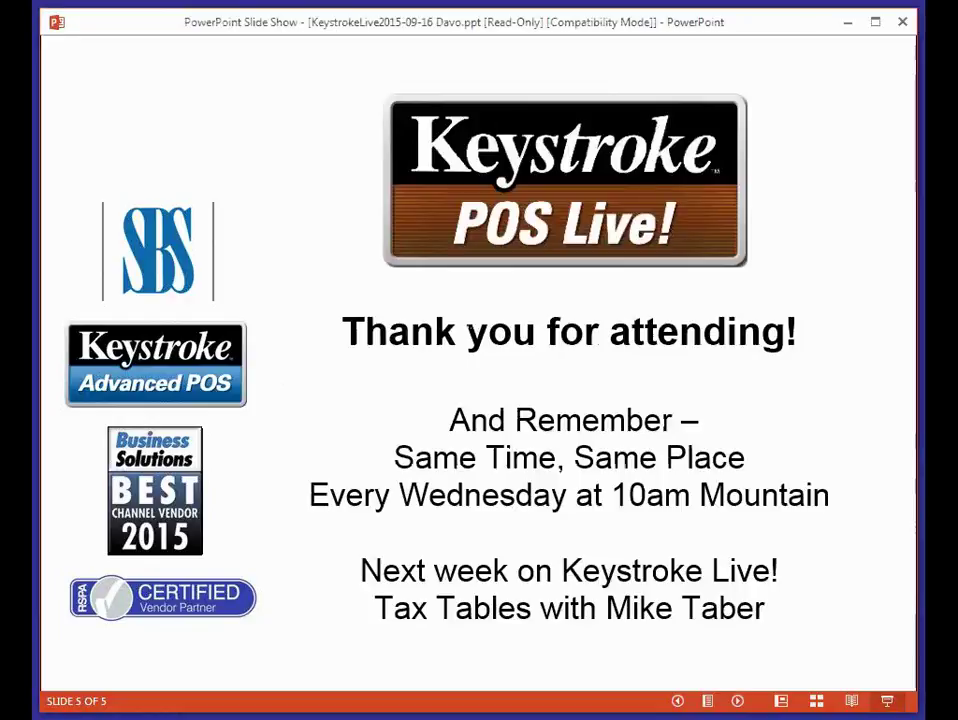